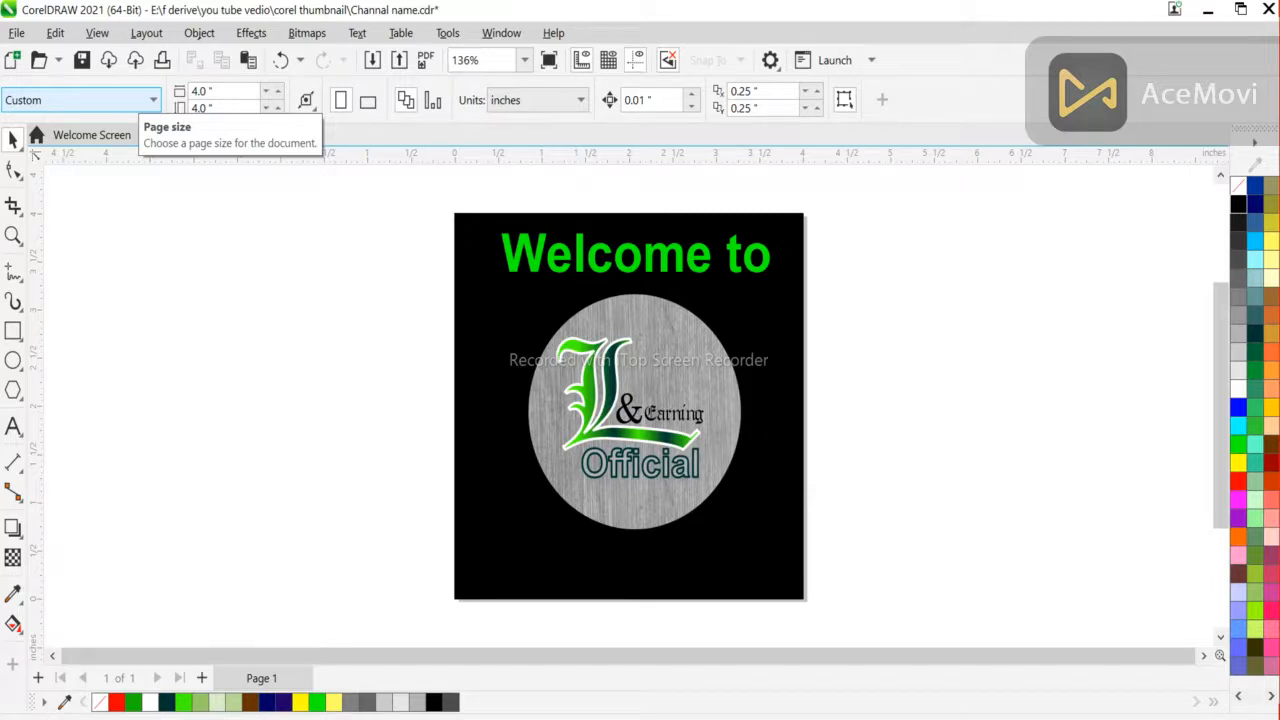
# Group the elements of the round logo and move the group off the page to its left side.
pyautogui.click(605, 407)
pyautogui.moveTo(409, 271); pyautogui.dragTo(888, 598)
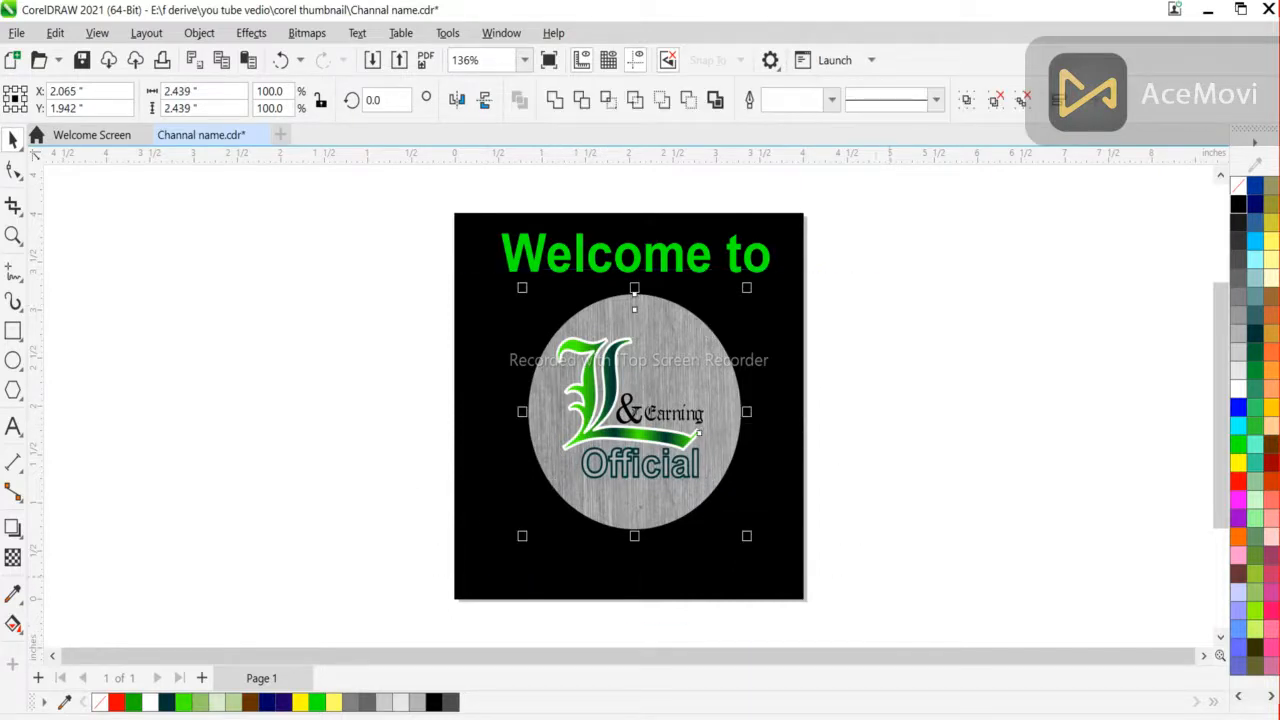
pyautogui.click(966, 99)
pyautogui.moveTo(634, 411); pyautogui.dragTo(263, 375)
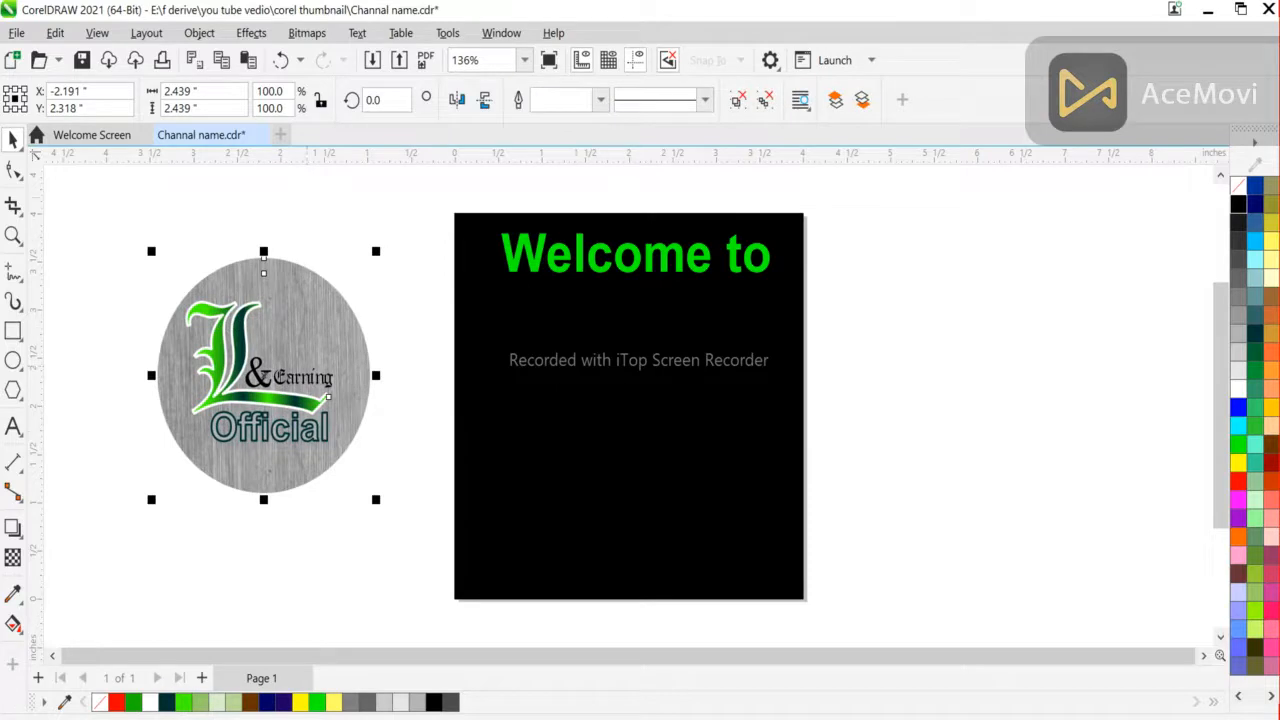
# Delete the black background with the "Welcome to" text and set the page height to 2.8 inches.
pyautogui.moveTo(449, 190); pyautogui.dragTo(949, 623)
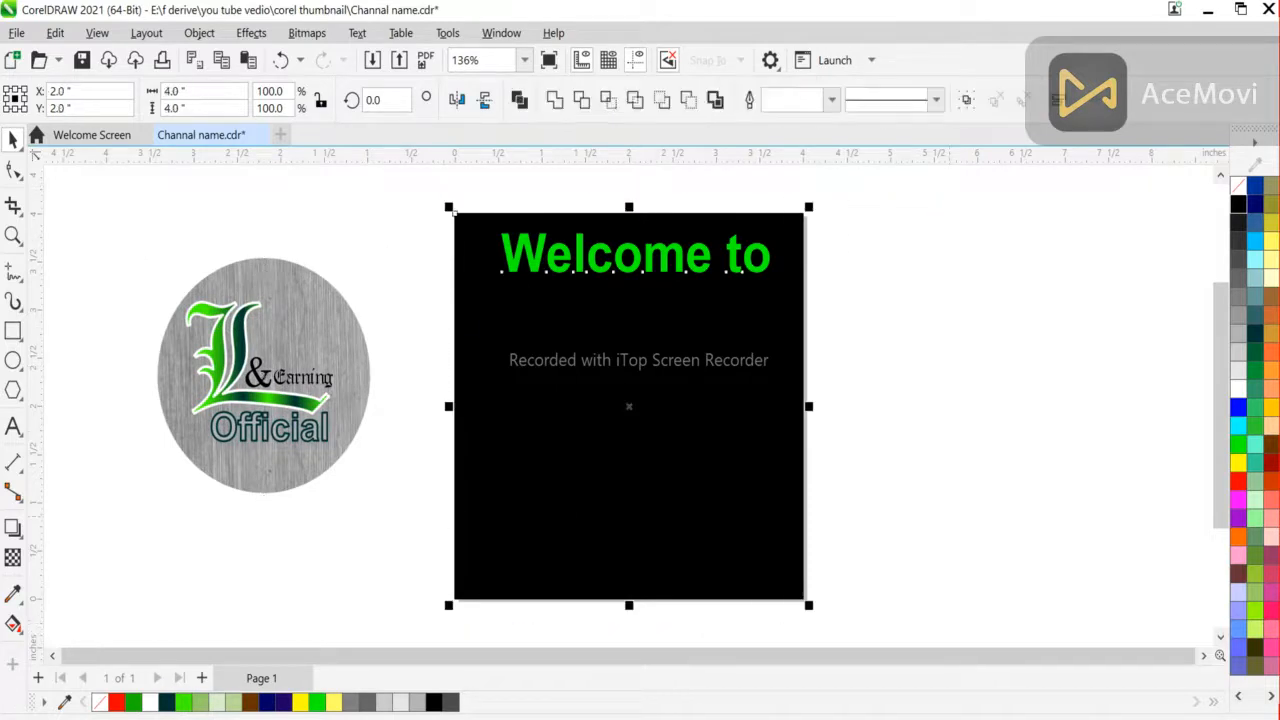
pyautogui.press('Delete')
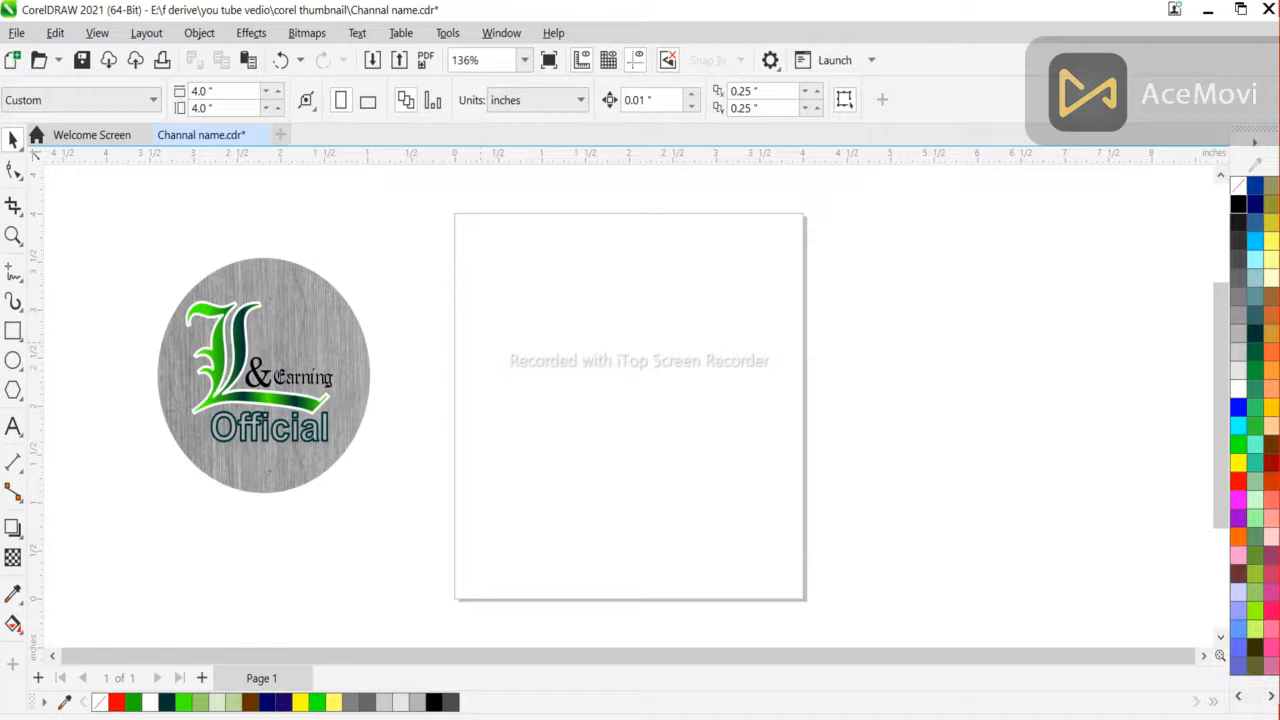
pyautogui.moveTo(232, 108); pyautogui.dragTo(150, 107)
pyautogui.write('2.8')
pyautogui.press('Return')
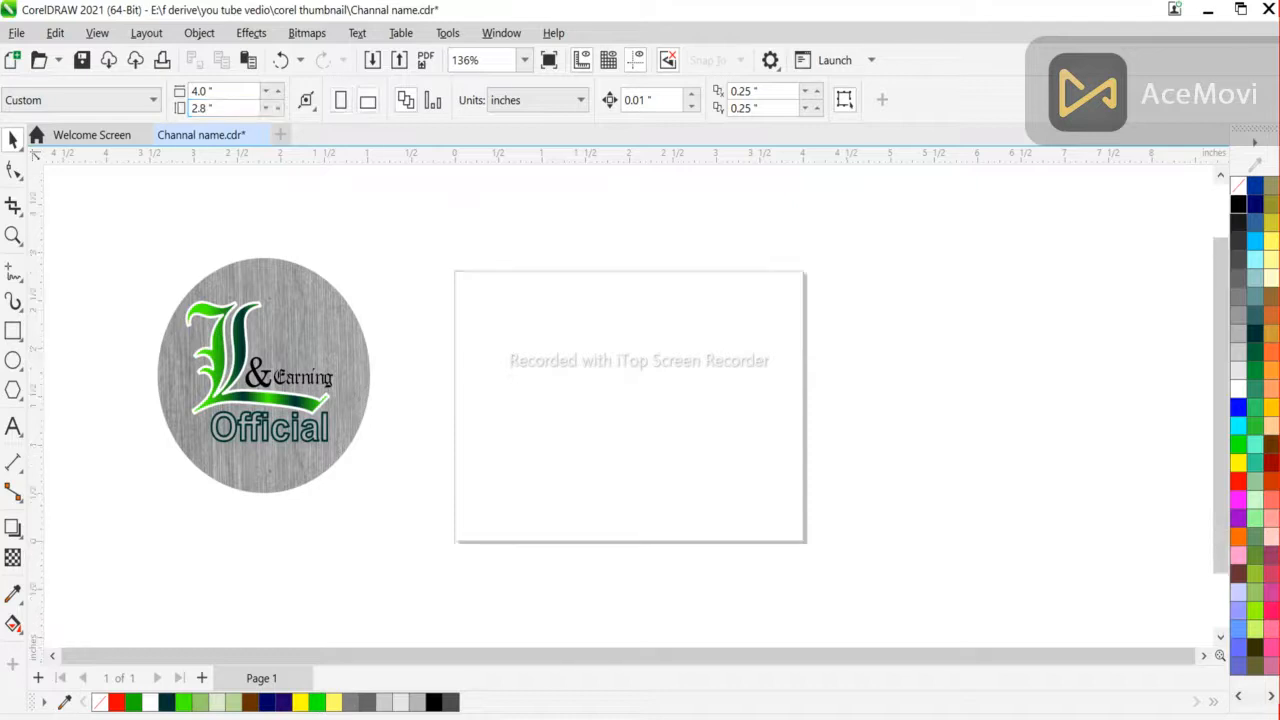
# Scale the round logo down to about 1.92 inches wide and place it just beside the page's left edge.
pyautogui.click(264, 376)
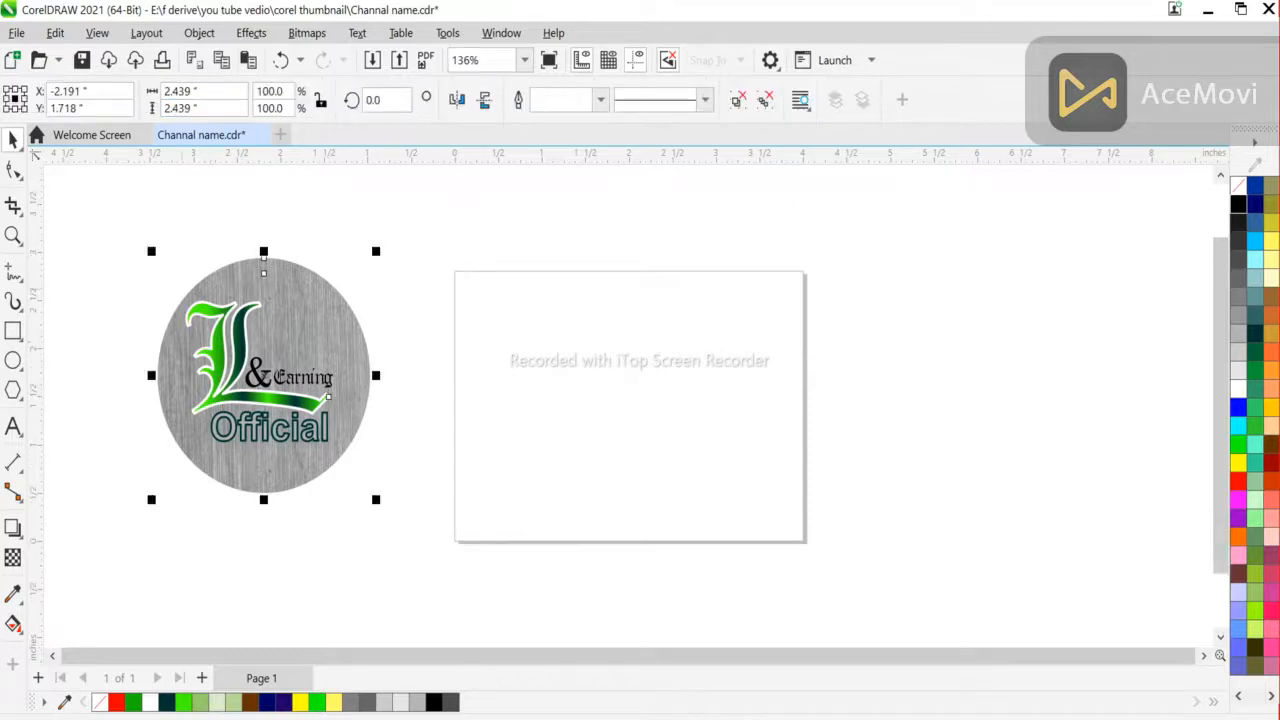
pyautogui.moveTo(151, 251); pyautogui.dragTo(176, 278)
pyautogui.click(257, 222)
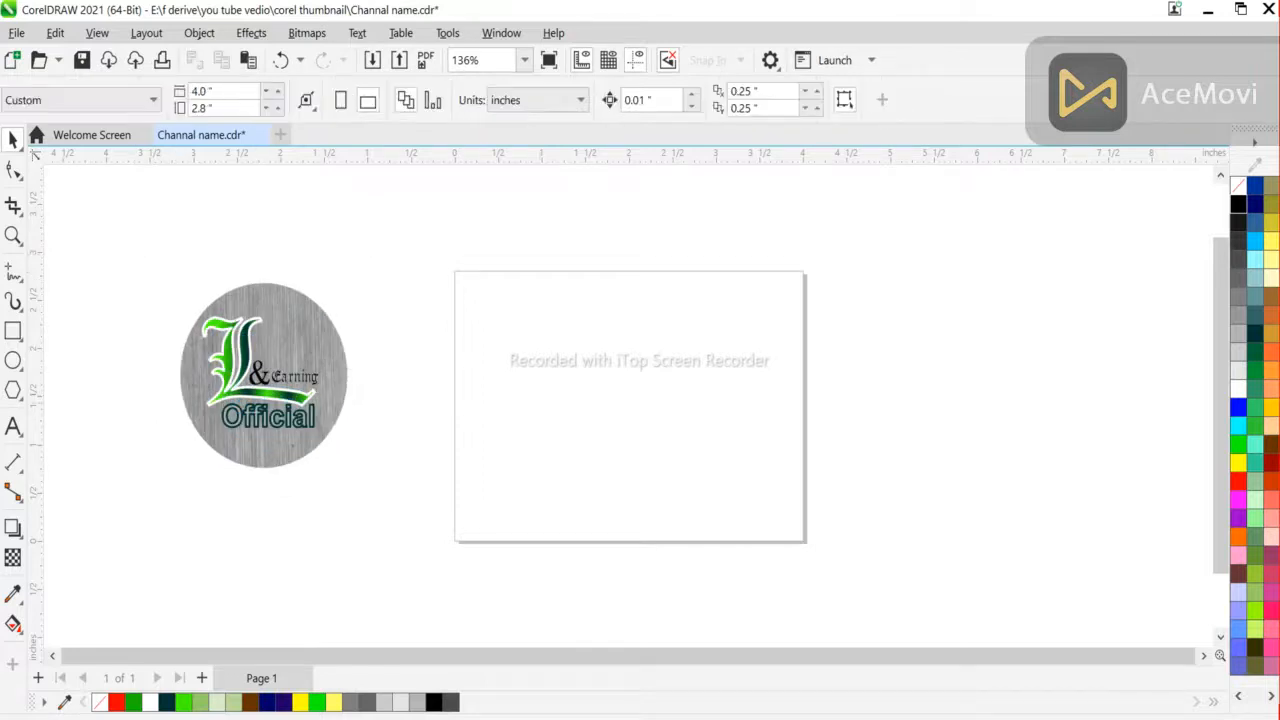
pyautogui.moveTo(264, 376); pyautogui.dragTo(353, 390)
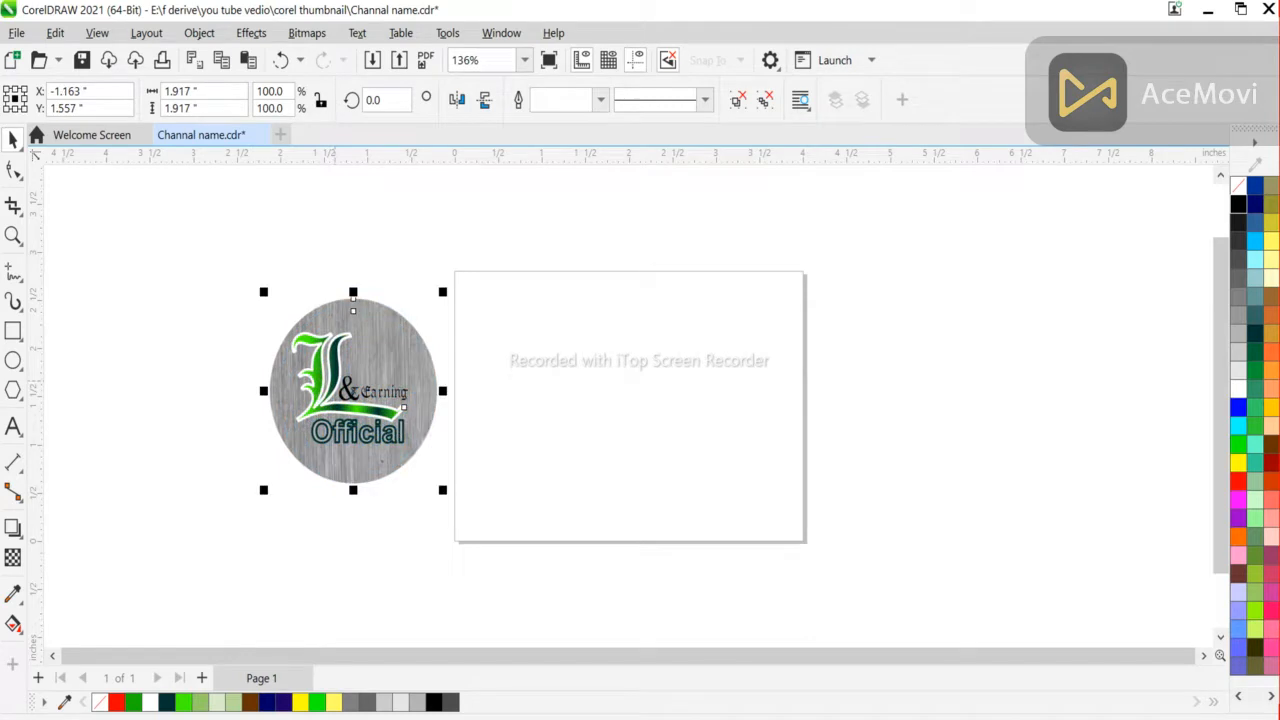
# Add the text "to day we will design a barnd" near the upper edge of the page in 24 pt Arial.
pyautogui.hotkey('shift', 'F2')
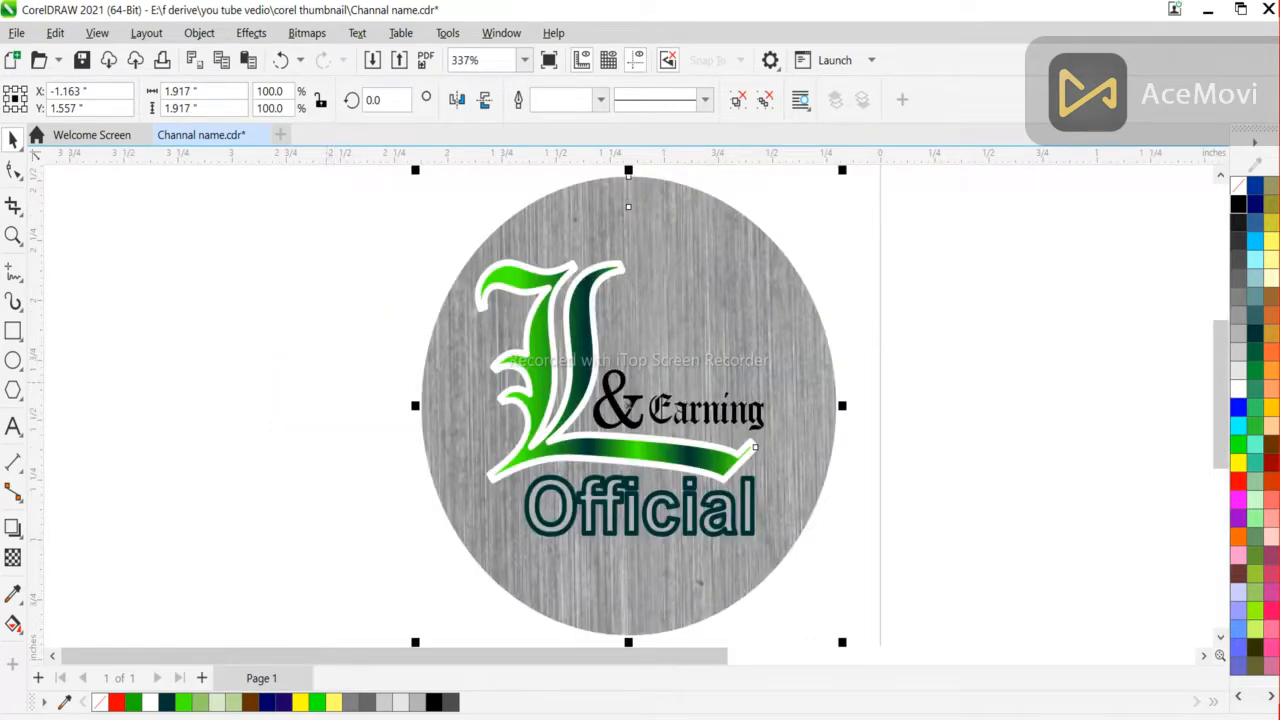
pyautogui.press('F3')
pyautogui.press('Escape')
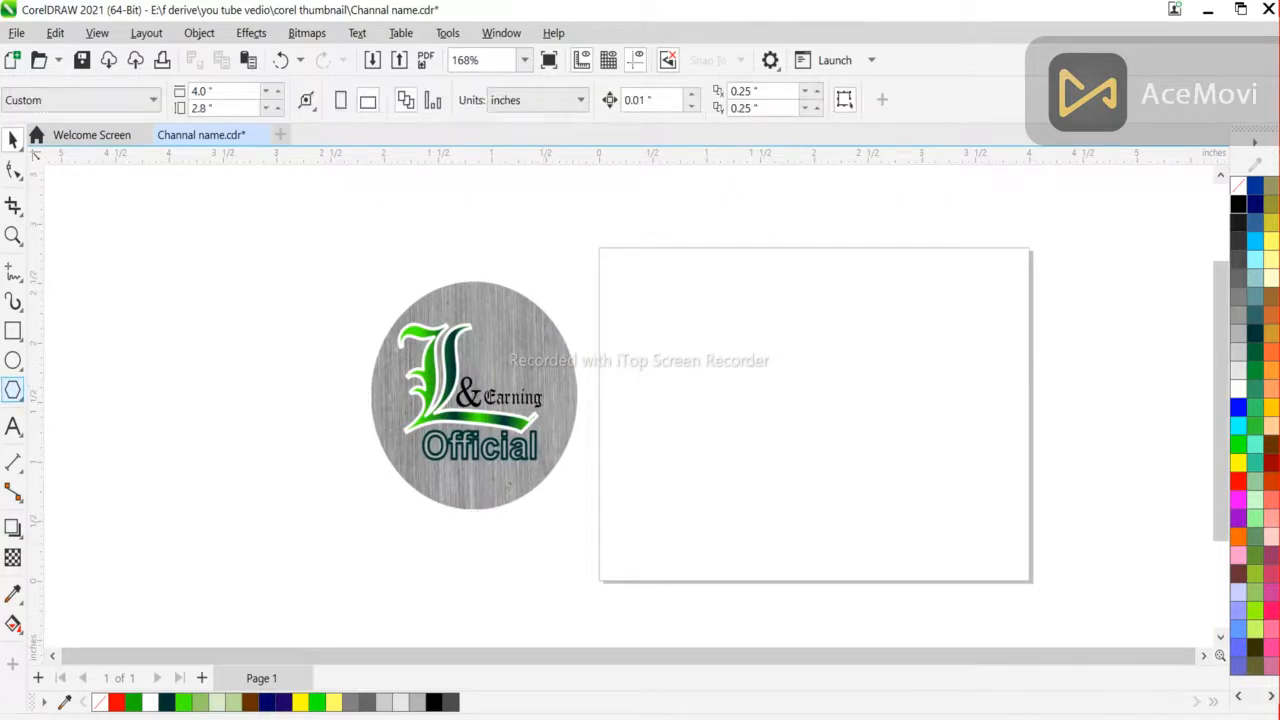
pyautogui.click(1203, 655)
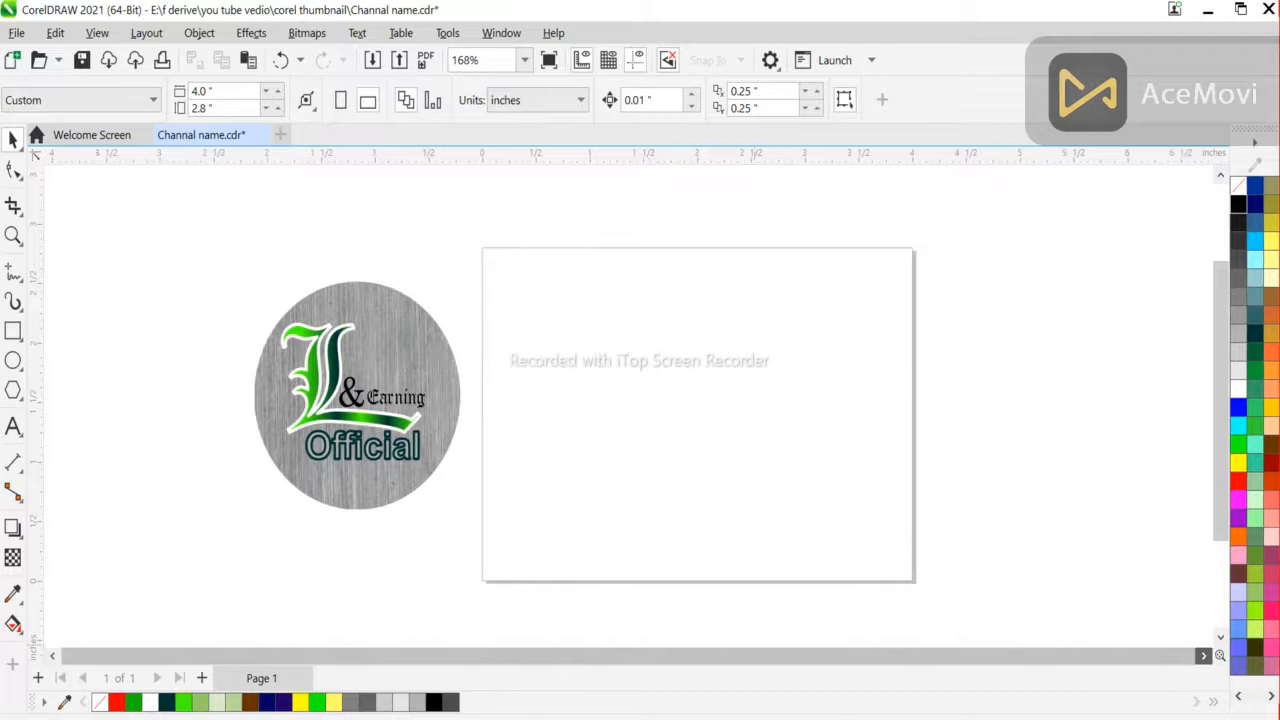
pyautogui.click(1203, 655)
pyautogui.scroll(1, 553, 445)
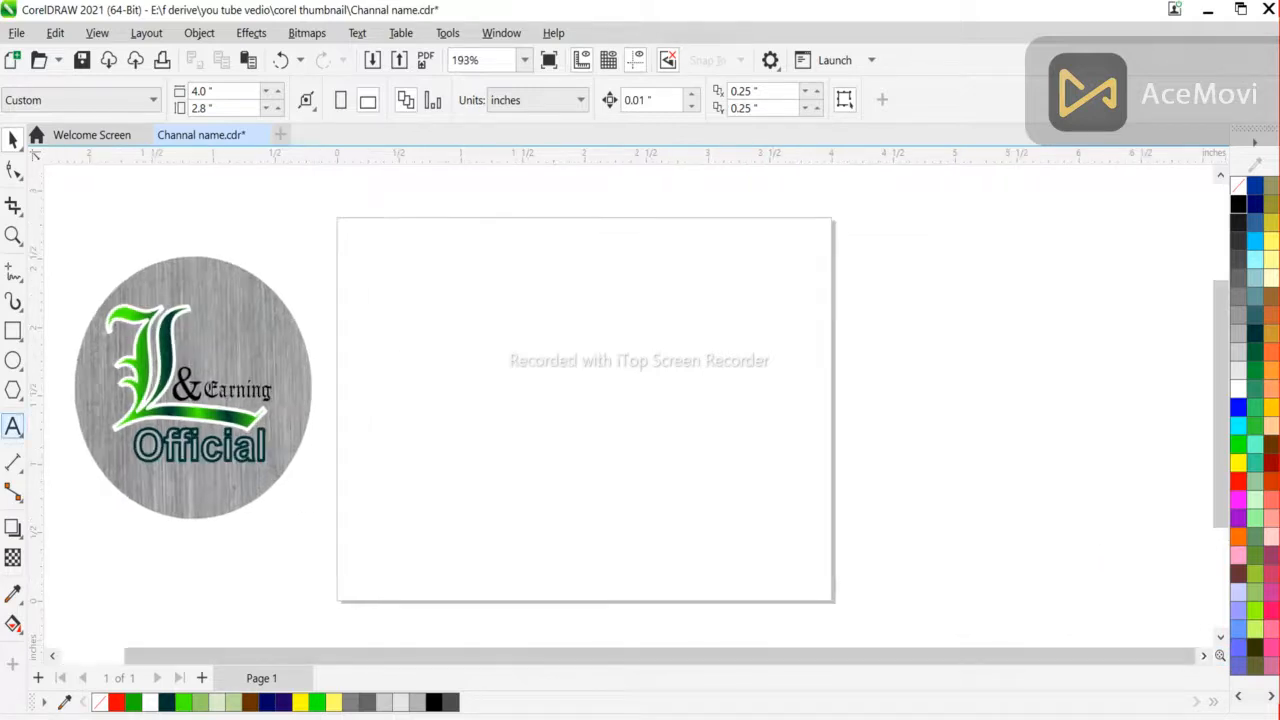
pyautogui.click(13, 426)
pyautogui.click(392, 262)
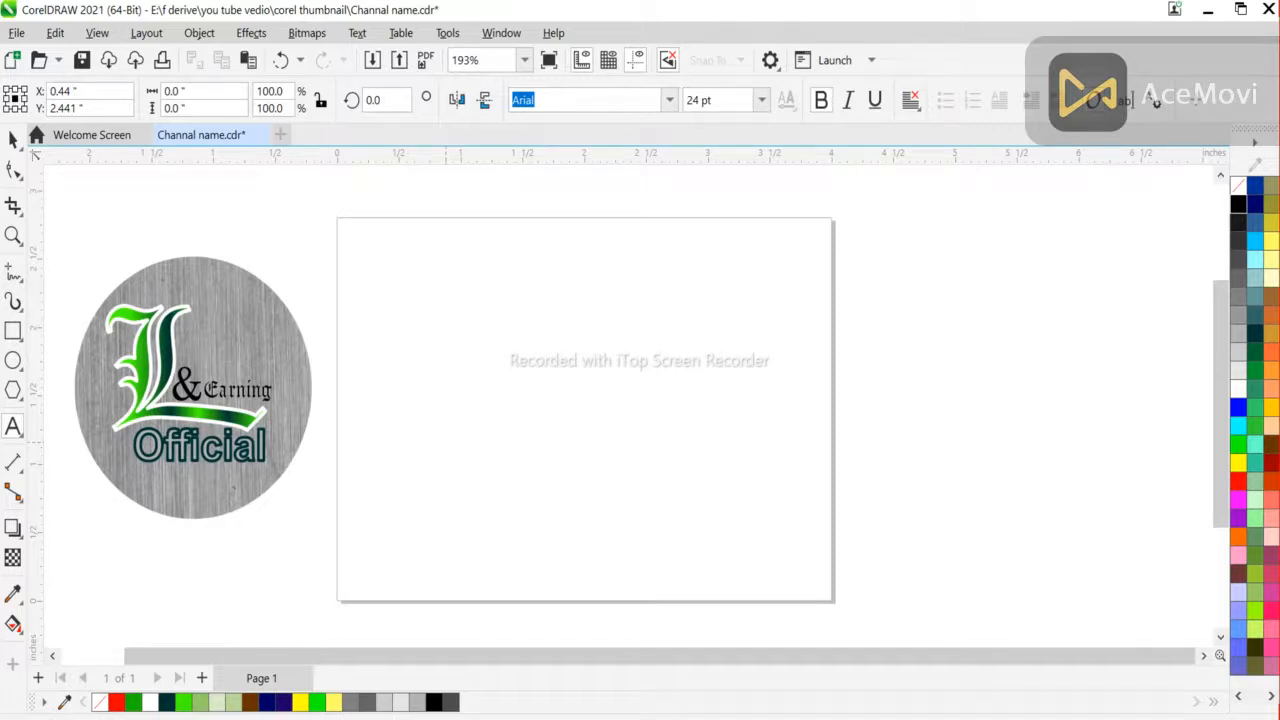
pyautogui.write('to day ')
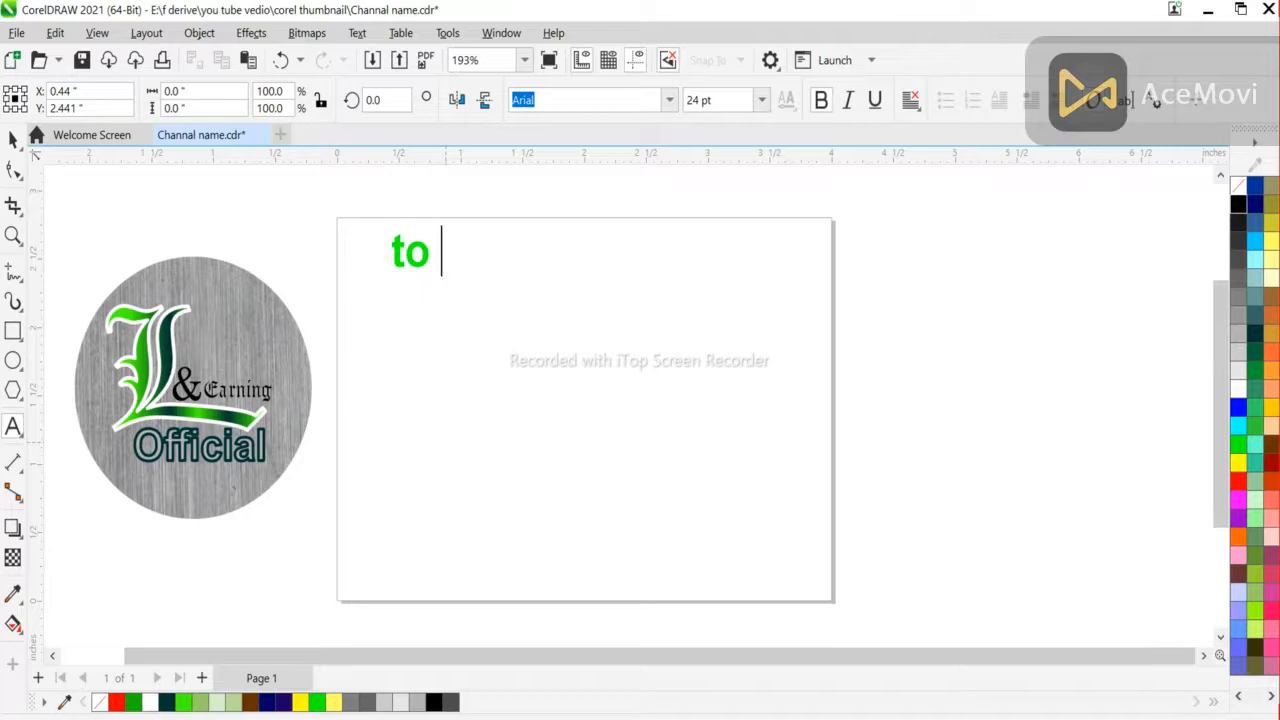
pyautogui.write('we')
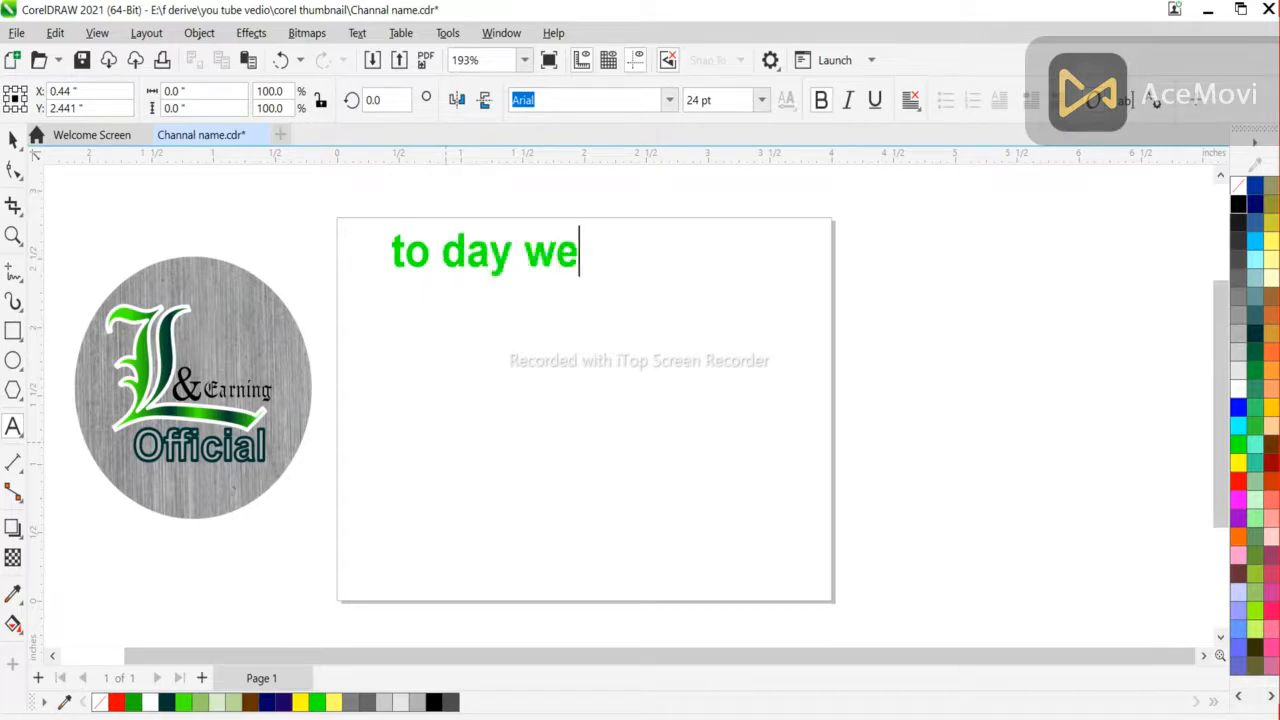
pyautogui.write(' will ')
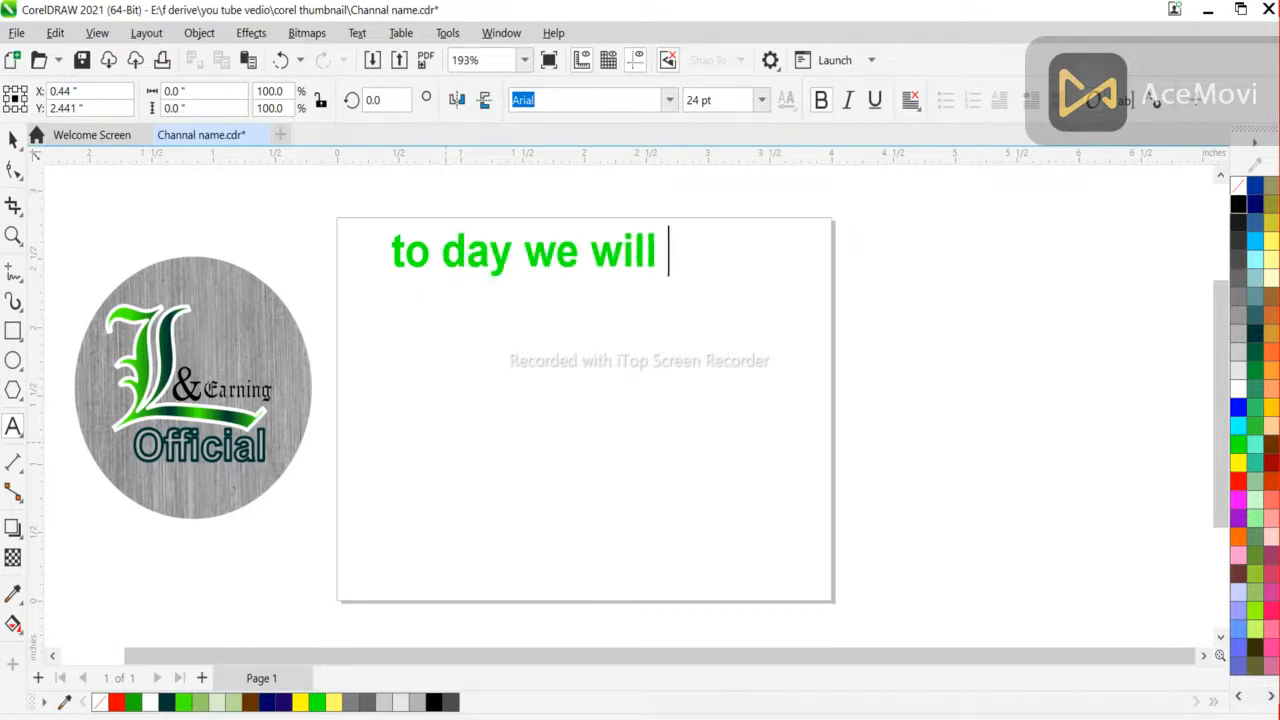
pyautogui.write('desi')
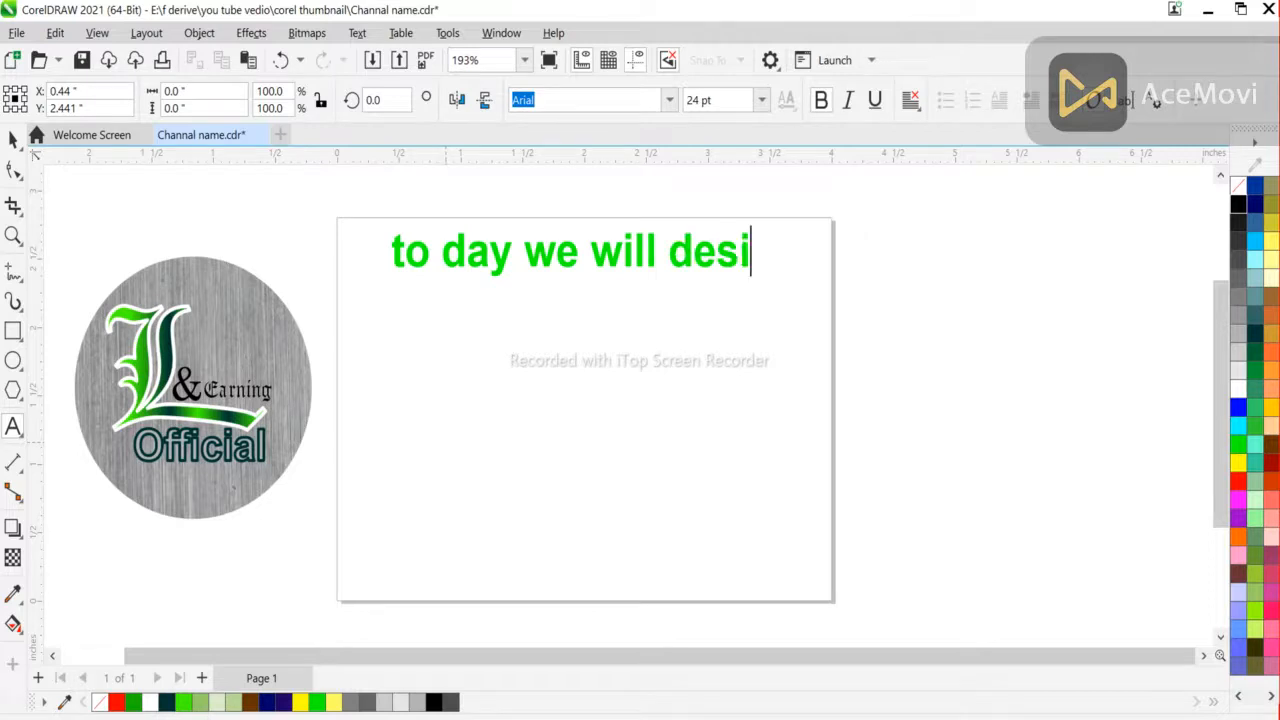
pyautogui.write('gn a barnd')
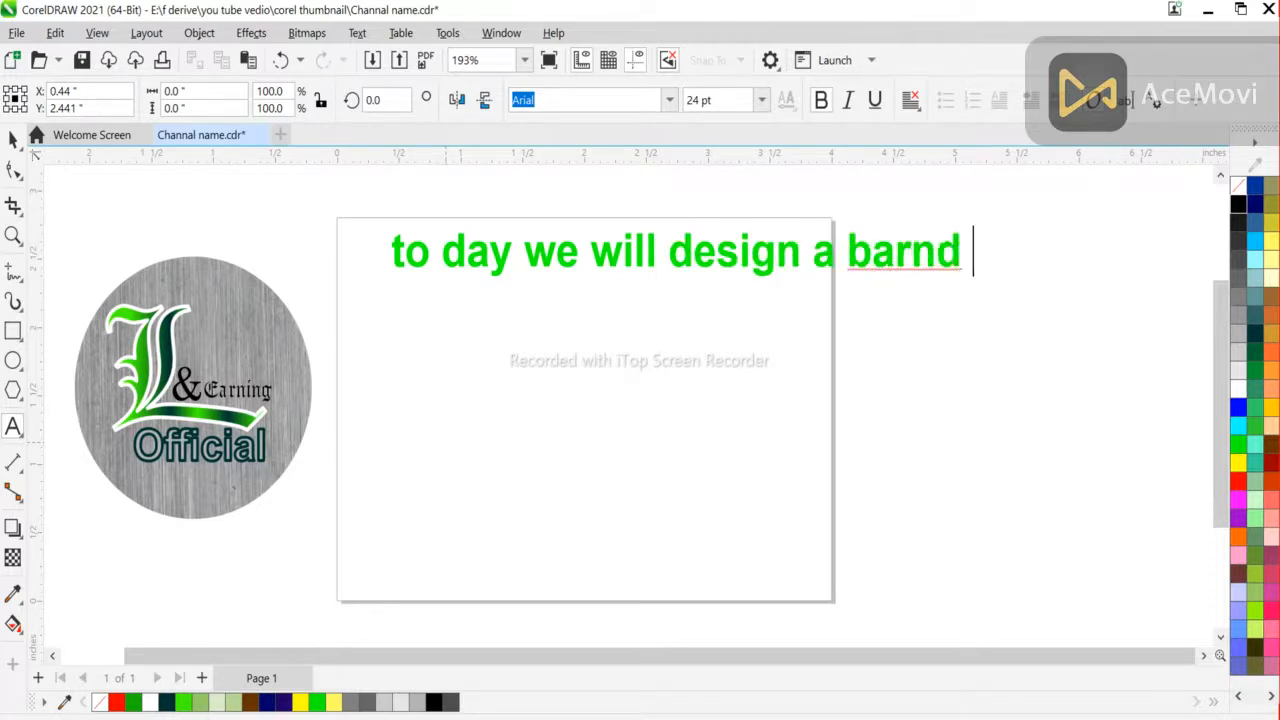
# Correct the end of the text to "brand logo" and break the line after "design".
pyautogui.press('BackSpace')
pyautogui.press('BackSpace')
pyautogui.press('BackSpace')
pyautogui.press('BackSpace')
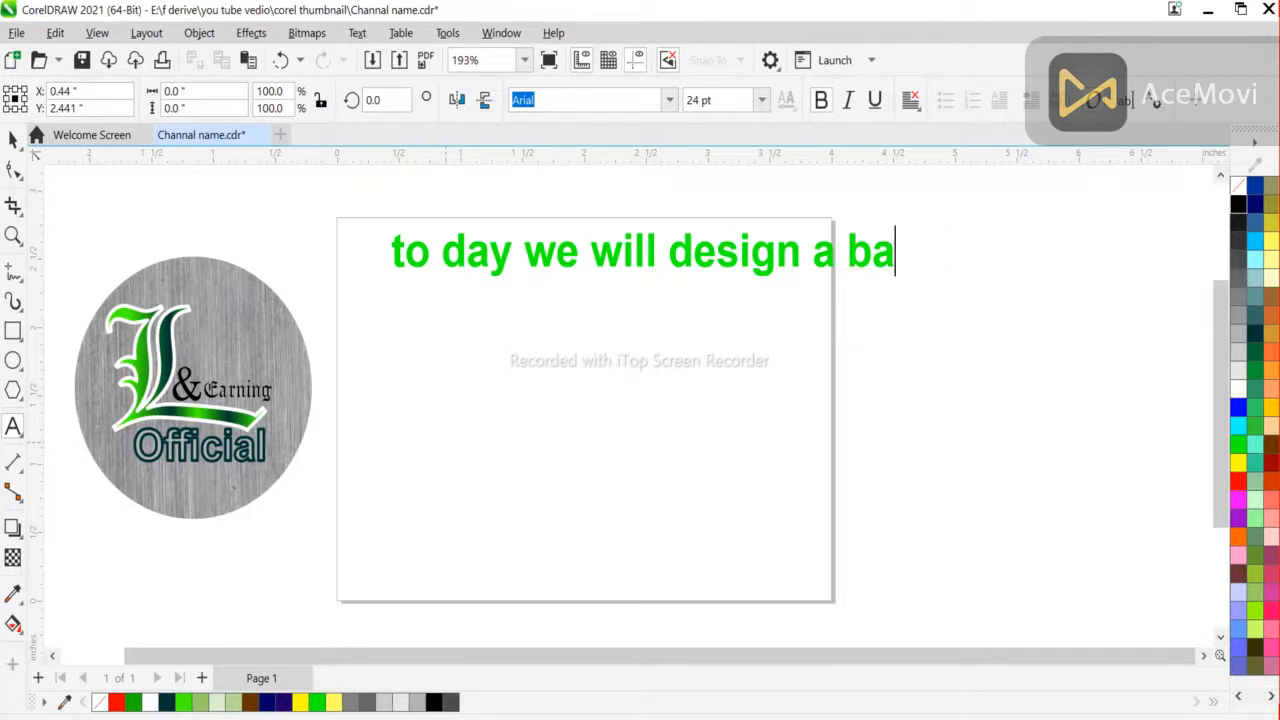
pyautogui.write('rand logo')
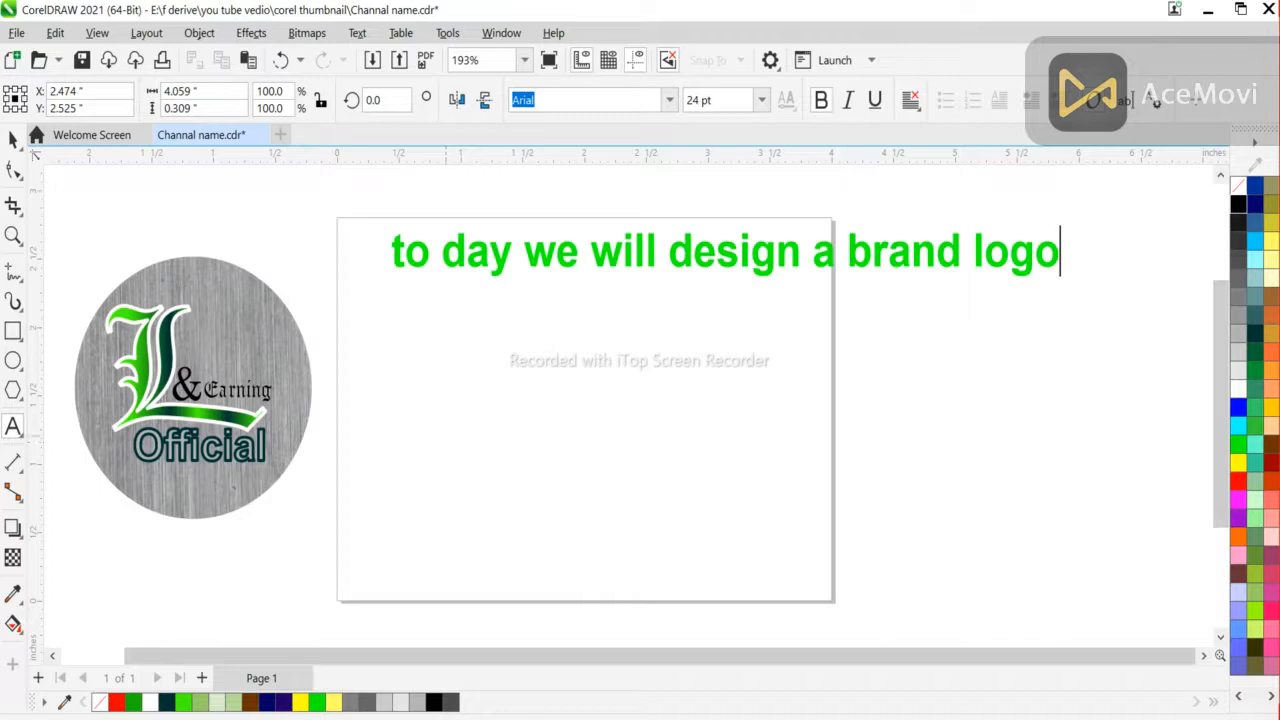
pyautogui.click(810, 245)
pyautogui.press('Return')
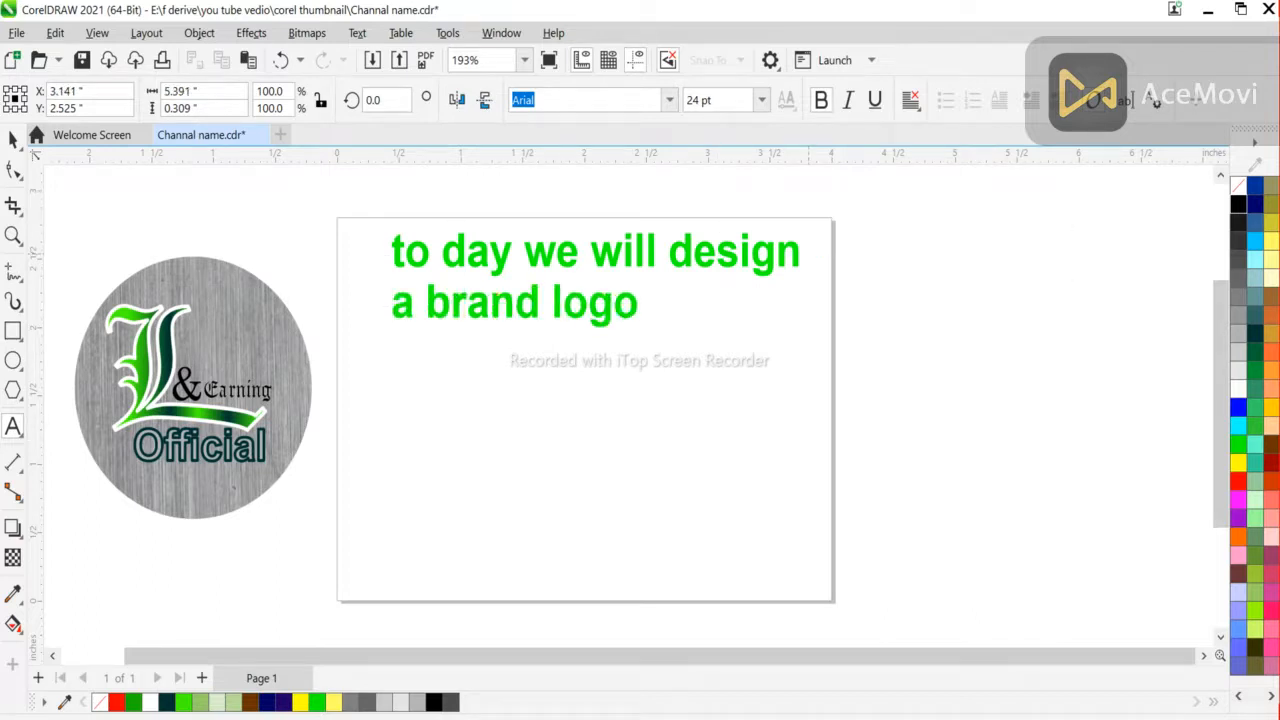
# Fill the two-line text with blue, and enlarge it to about 28.6 pt across the middle of the page.
pyautogui.click(13, 140)
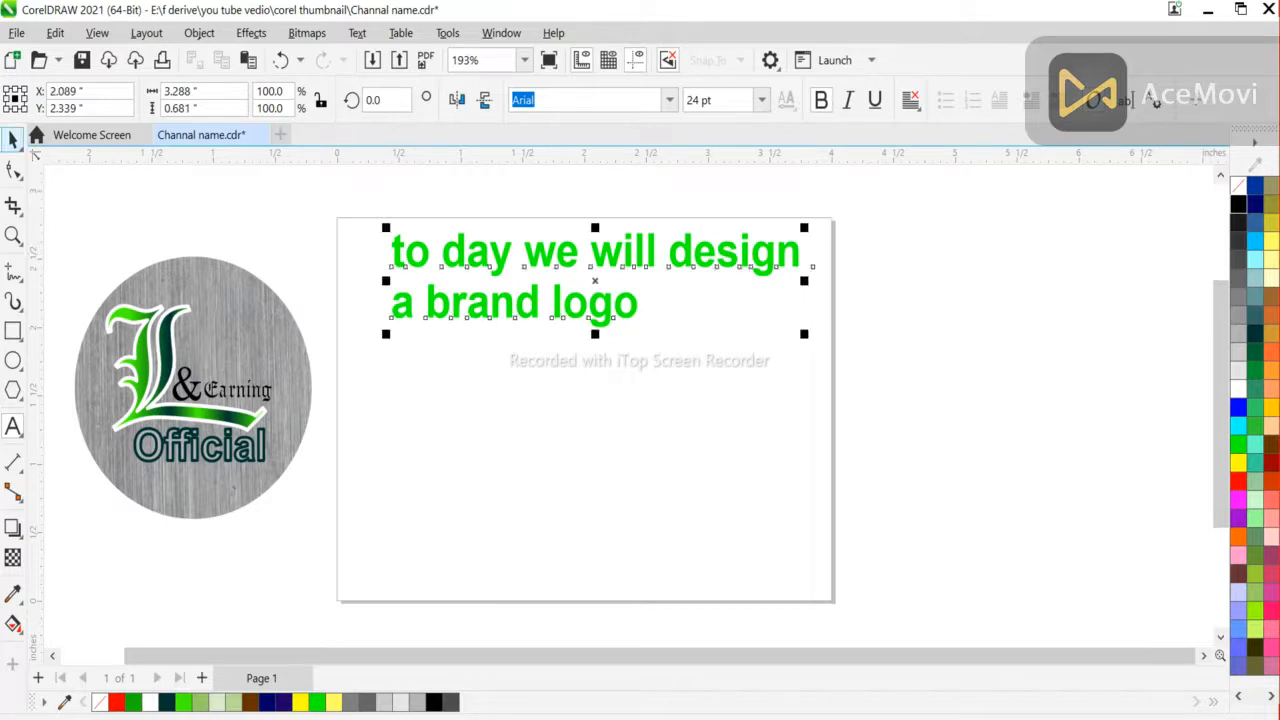
pyautogui.click(1238, 407)
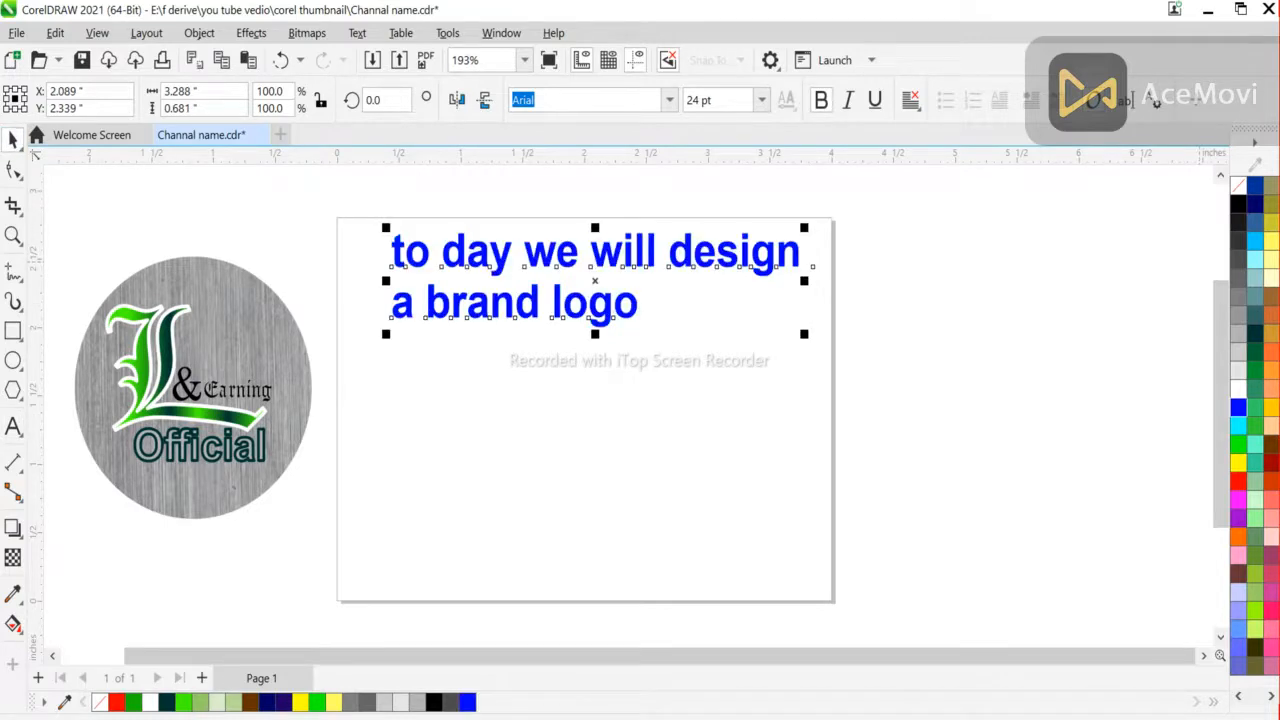
pyautogui.moveTo(804, 334); pyautogui.dragTo(883, 354)
pyautogui.moveTo(632, 290); pyautogui.dragTo(592, 368)
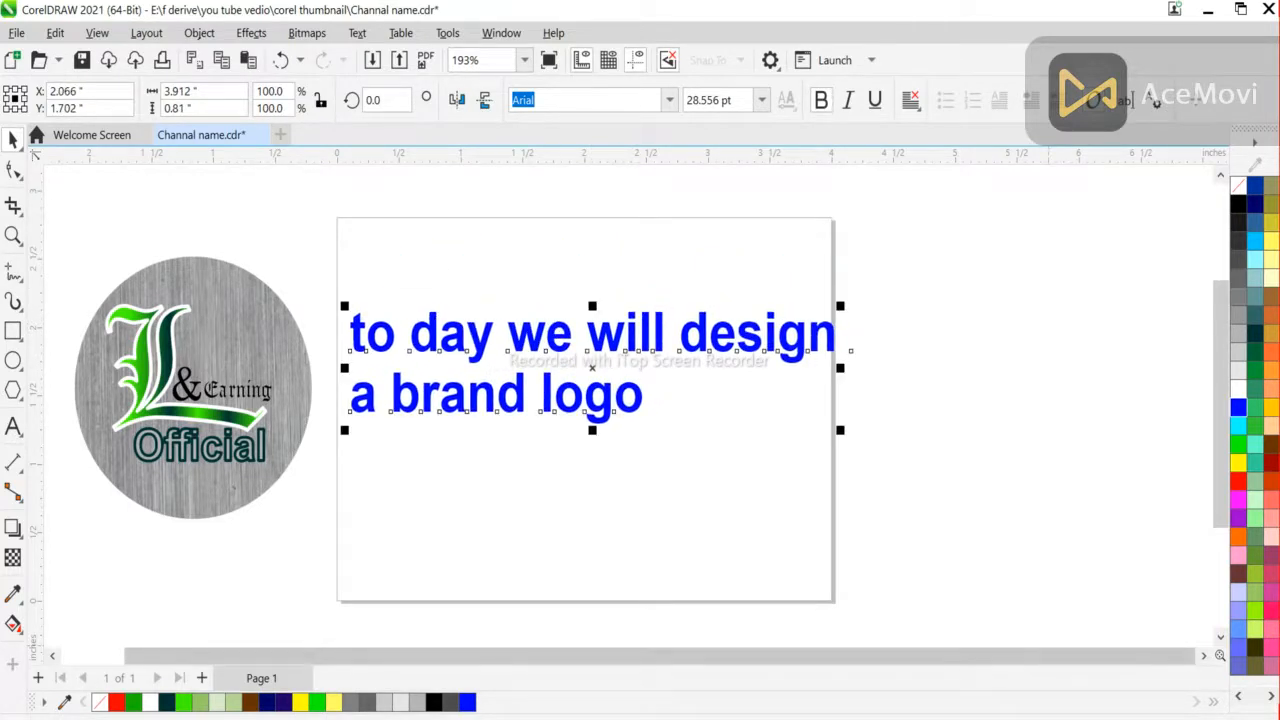
pyautogui.press('Escape')
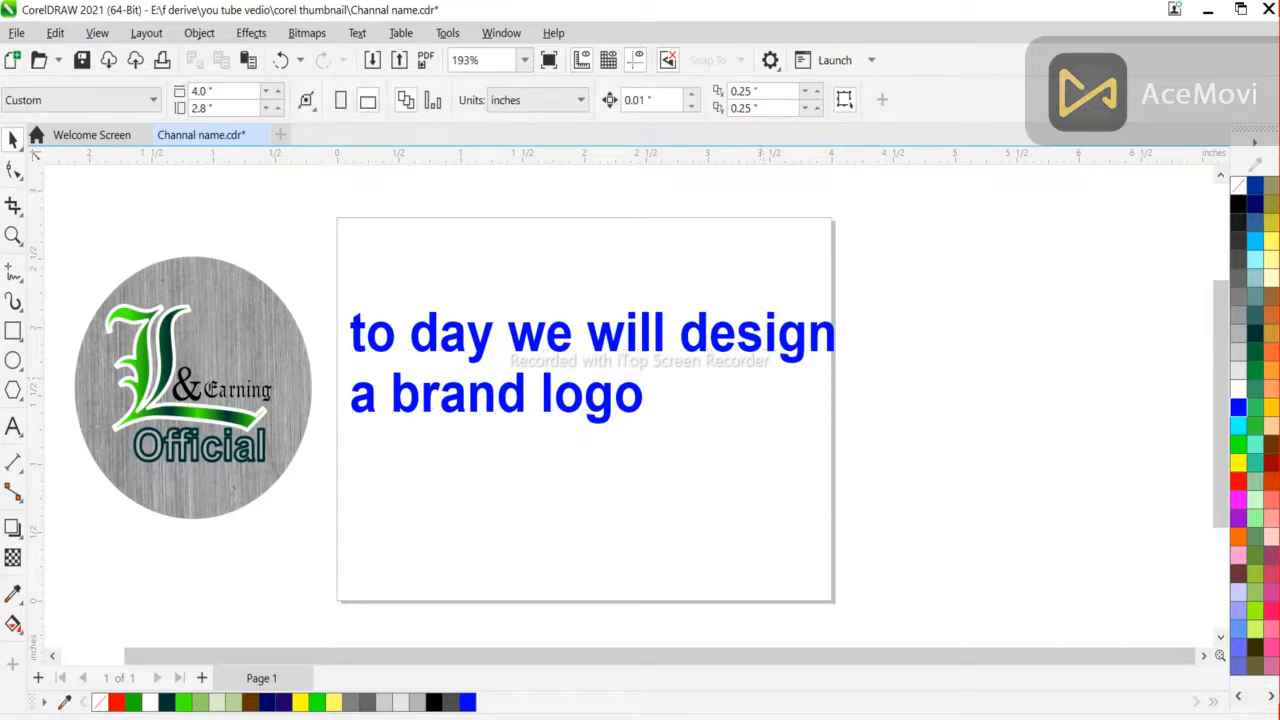
# Delete the blue two-line text from the page.
pyautogui.scroll(2, 77, 350)
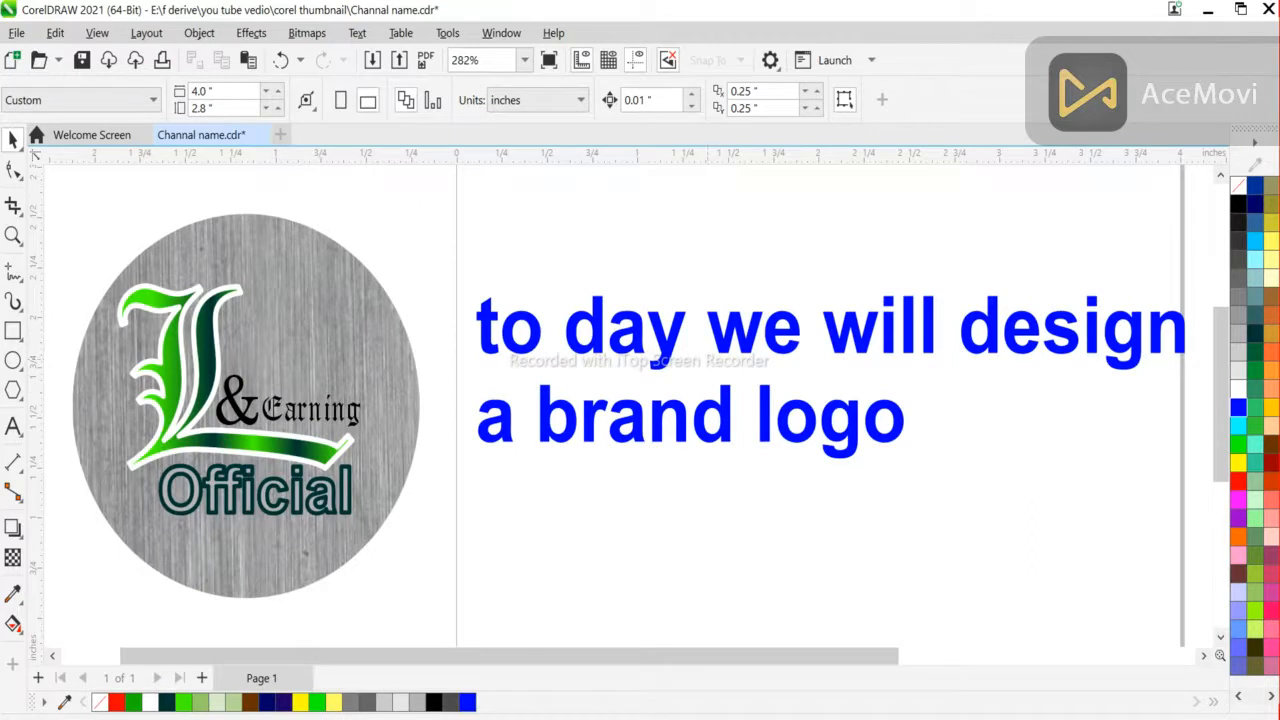
pyautogui.click(622, 347)
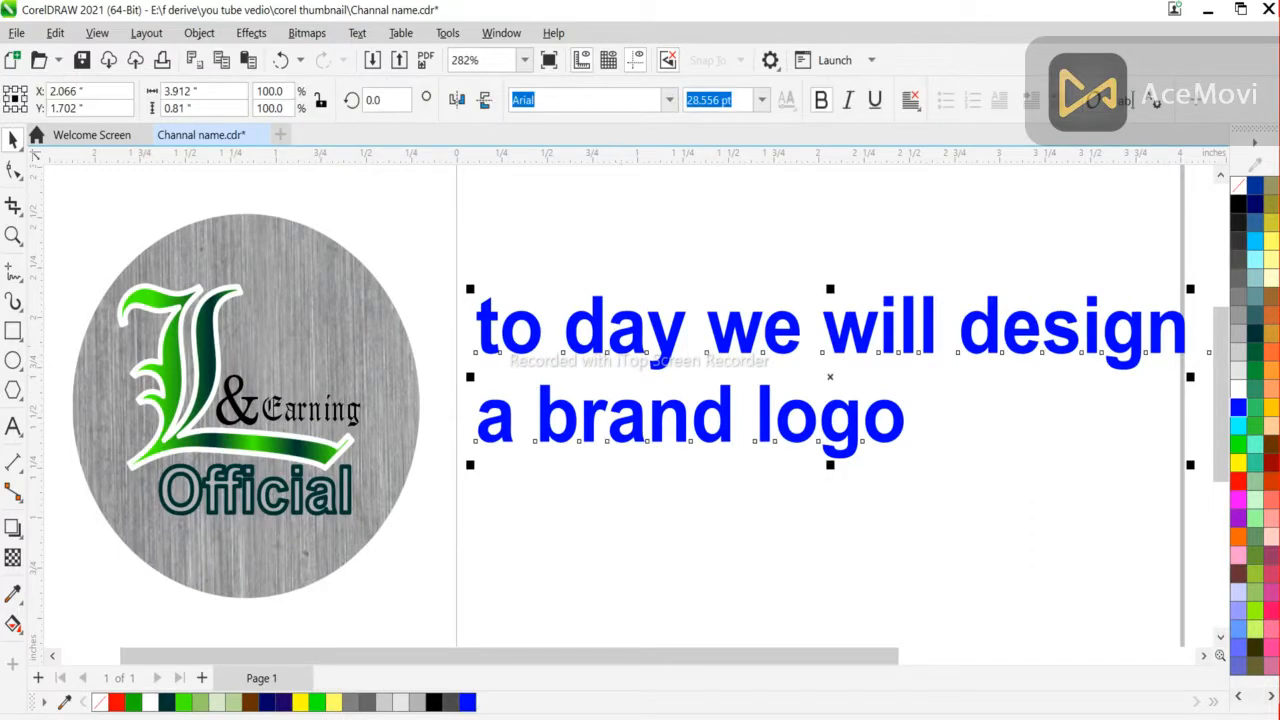
pyautogui.press('Delete')
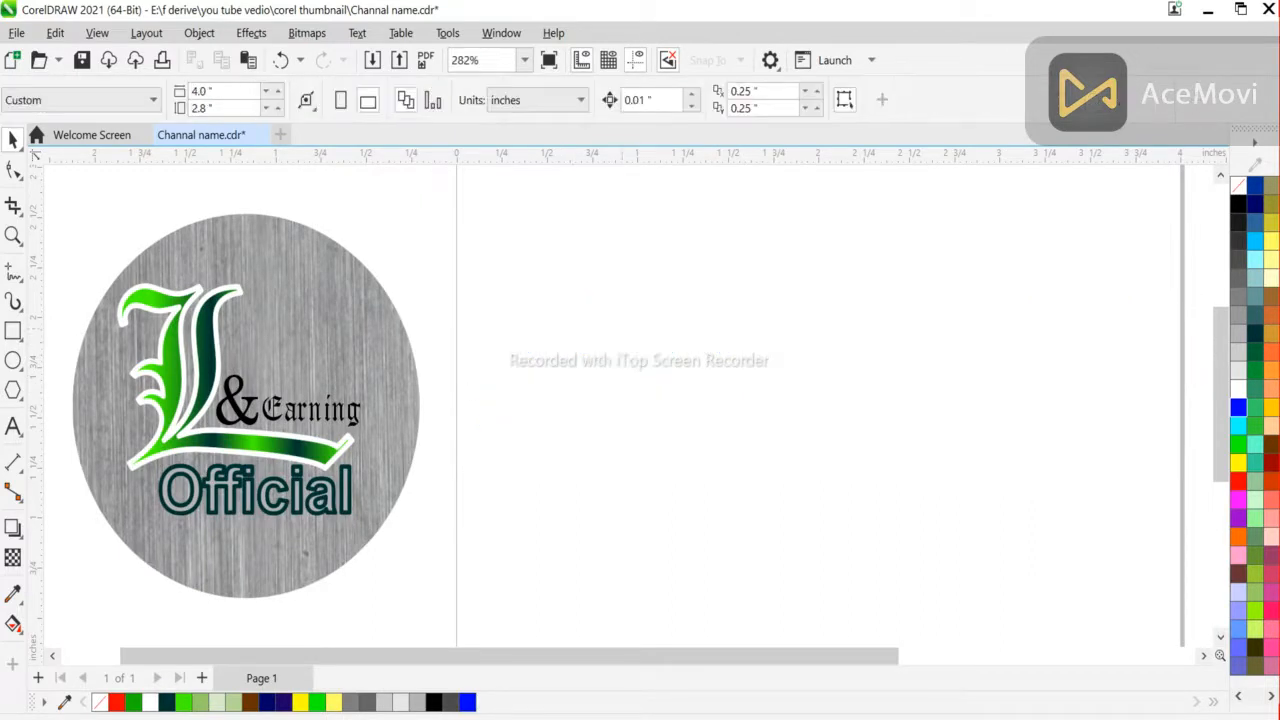
# Draw a circle about 1.7 inches across with a black hairline outline and no fill, and move it up towards the page's left edge.
pyautogui.click(13, 360)
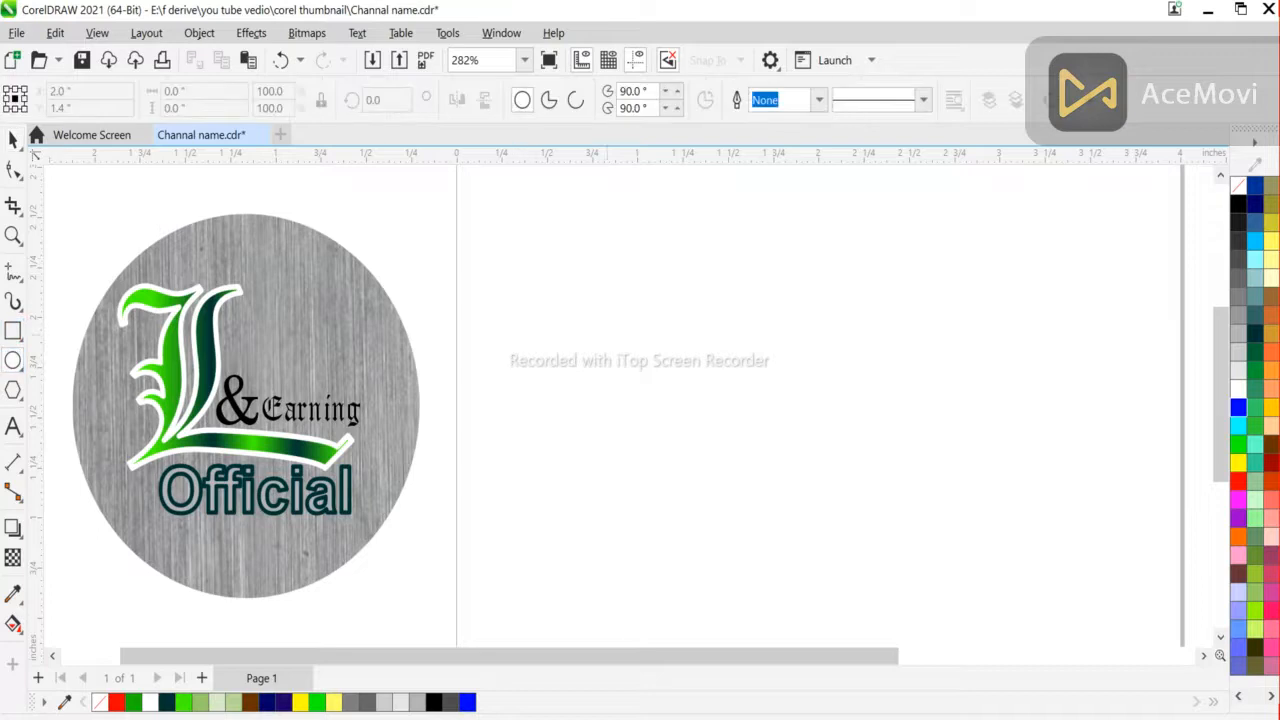
pyautogui.moveTo(654, 300); pyautogui.dragTo(963, 640)
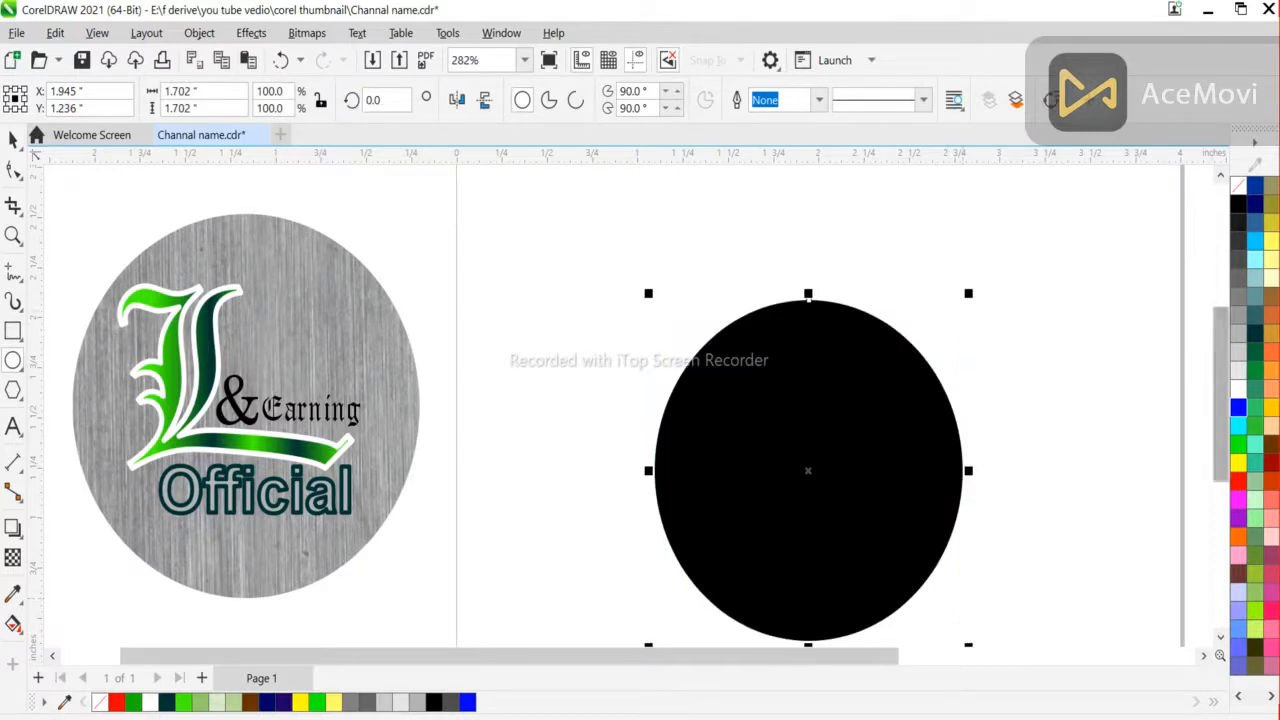
pyautogui.rightClick(1238, 204)
pyautogui.click(1238, 186)
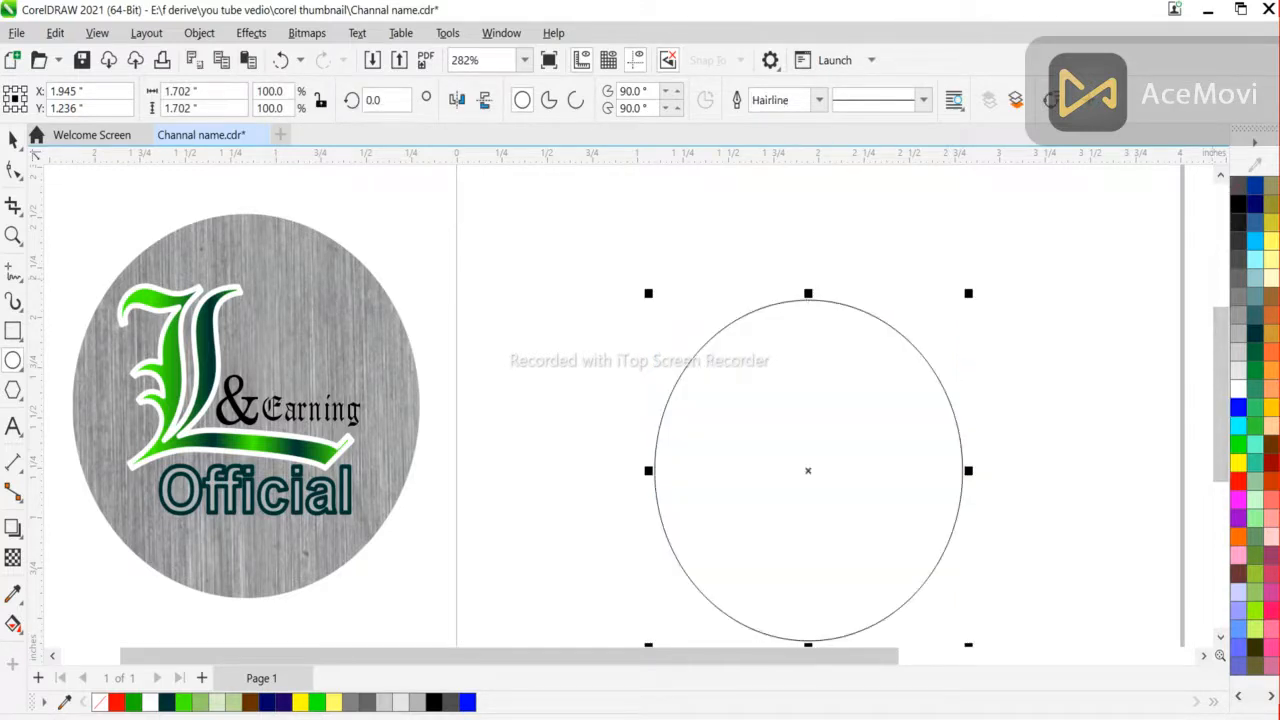
pyautogui.click(13, 140)
pyautogui.moveTo(808, 300); pyautogui.dragTo(674, 236)
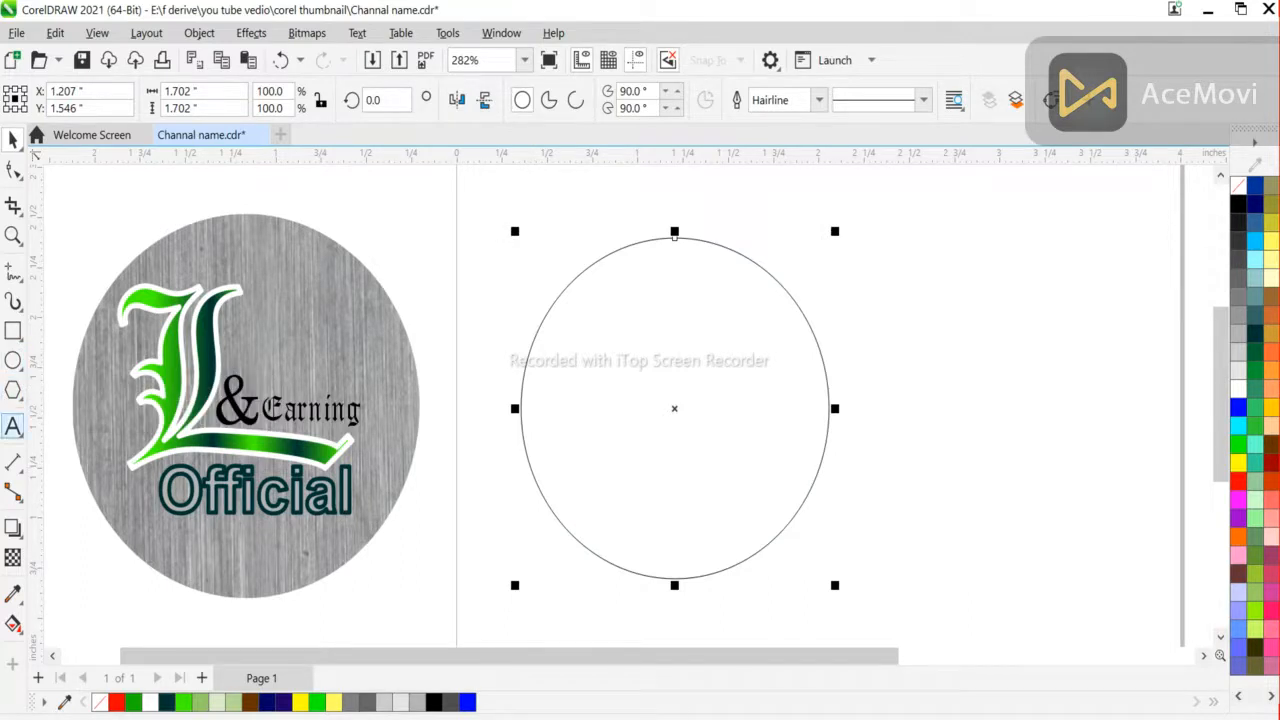
# Write the blue note "ctrl+c+v" in 24 pt Arial beside the circle, and delete it from the page.
pyautogui.click(13, 427)
pyautogui.click(826, 300)
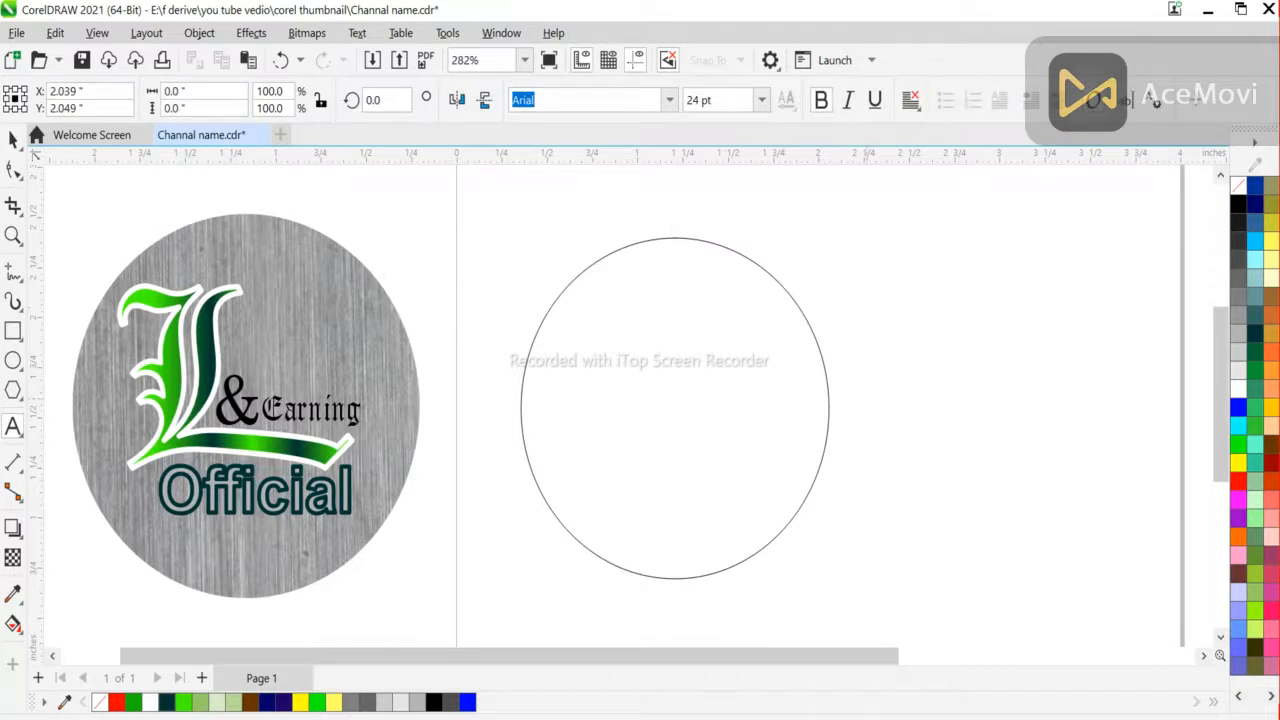
pyautogui.write('ctrl')
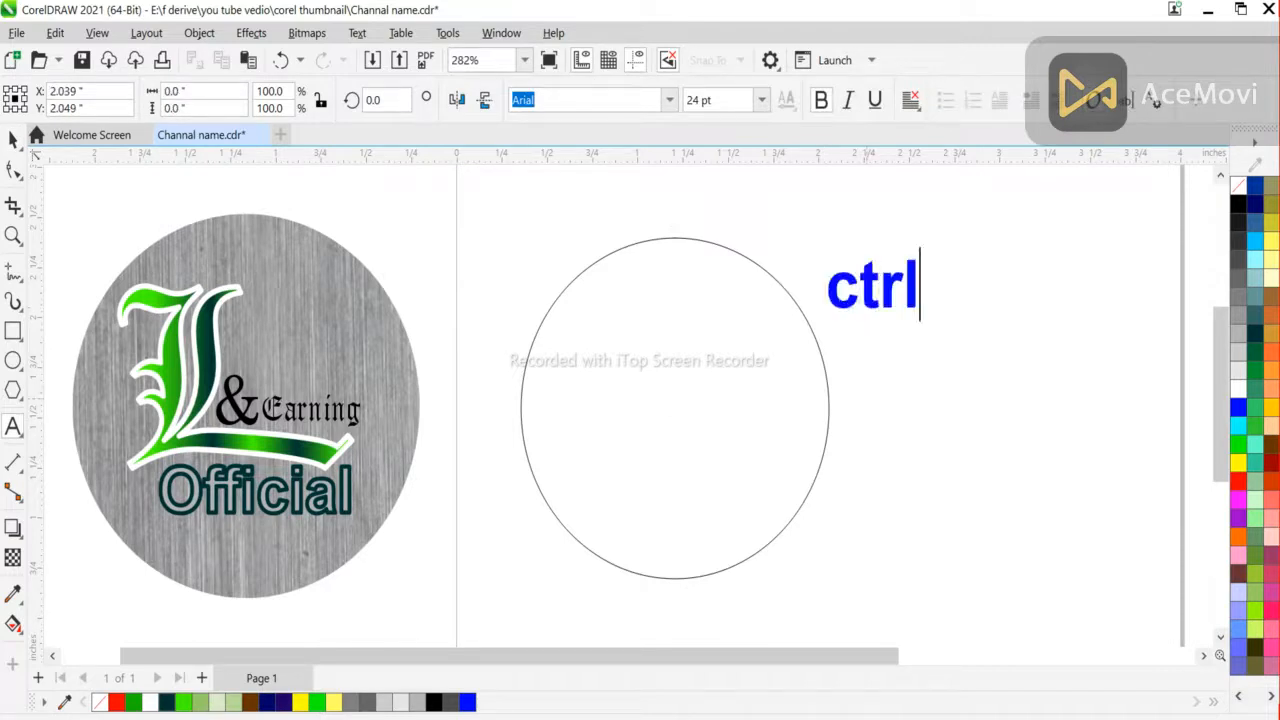
pyautogui.write('+')
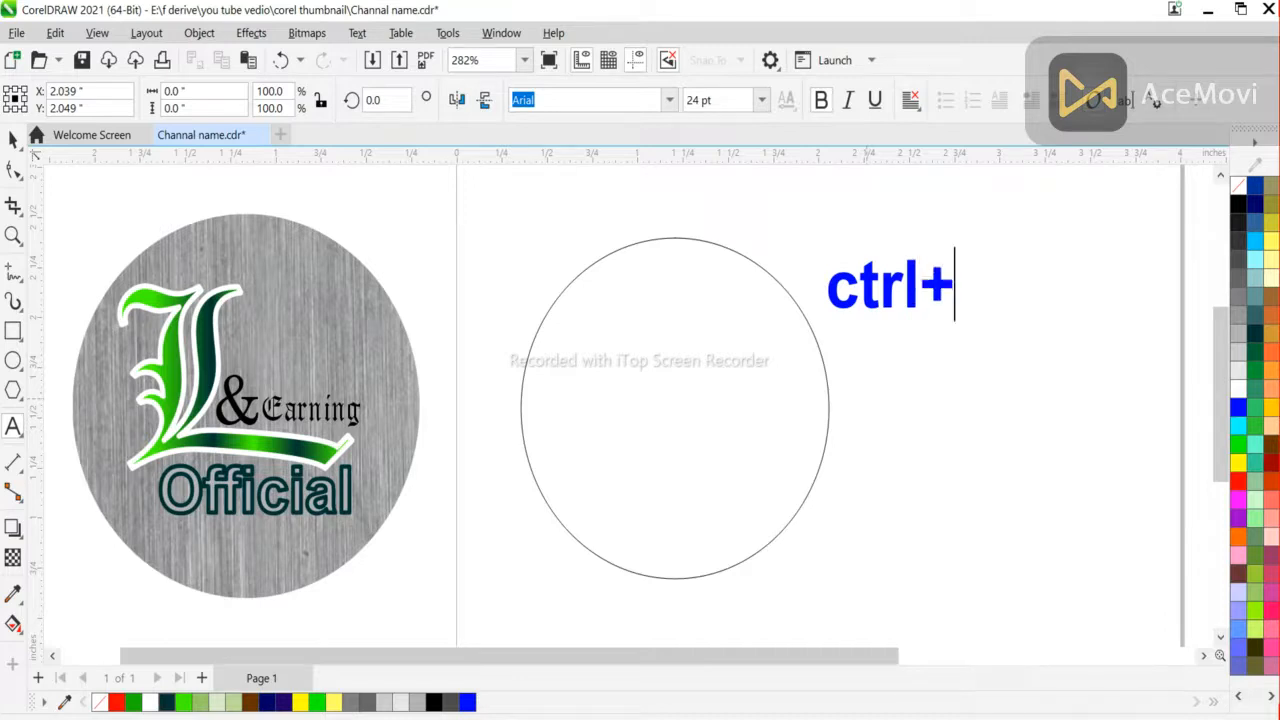
pyautogui.write('c+v')
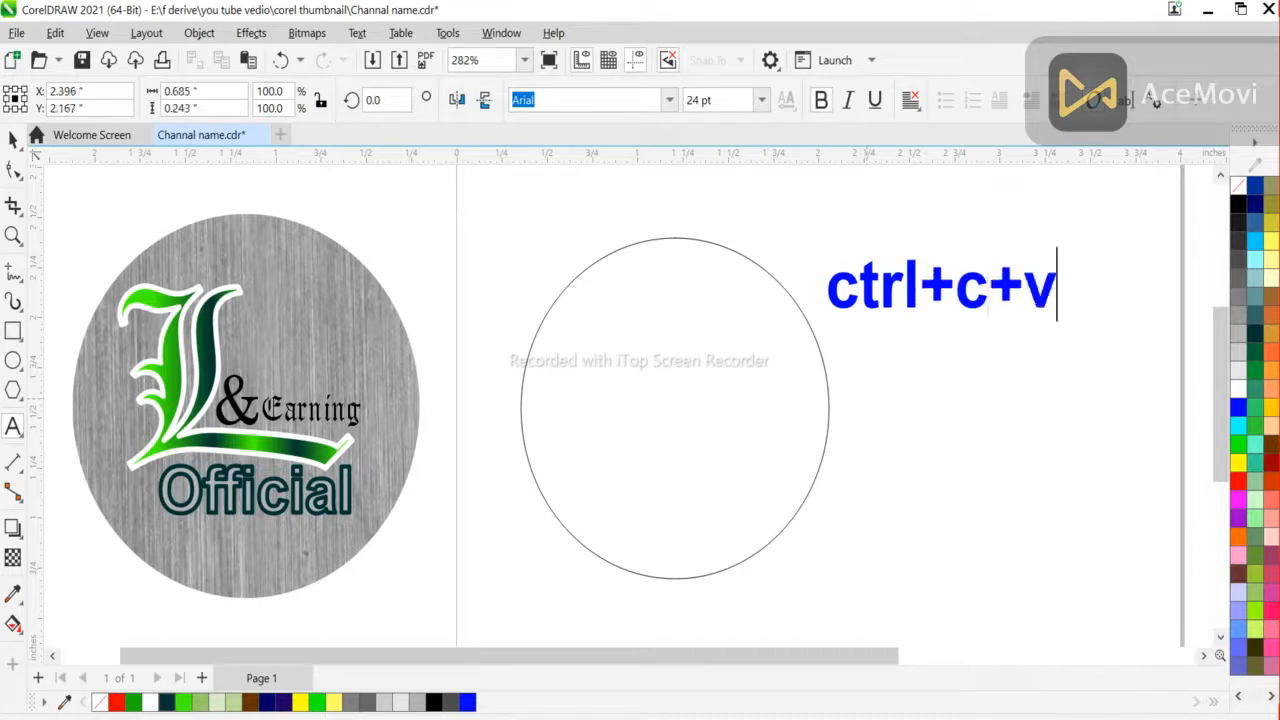
pyautogui.press('Escape')
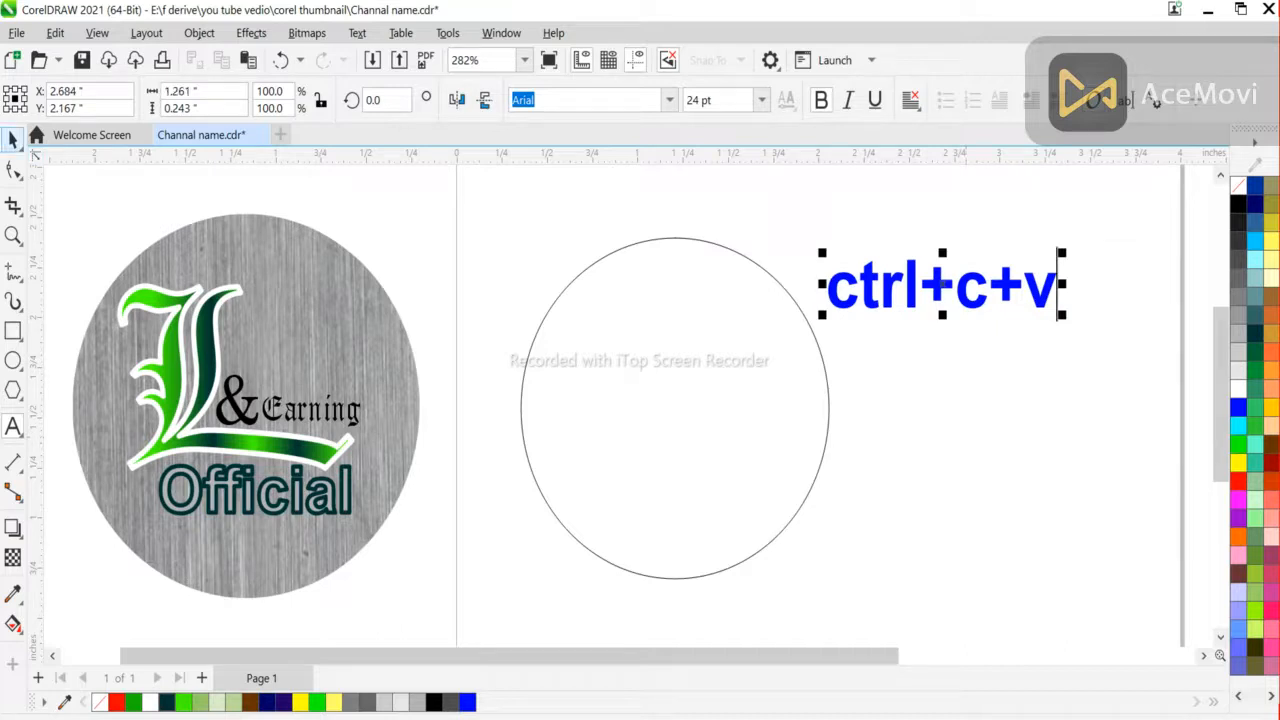
pyautogui.press('Escape')
pyautogui.press('Escape')
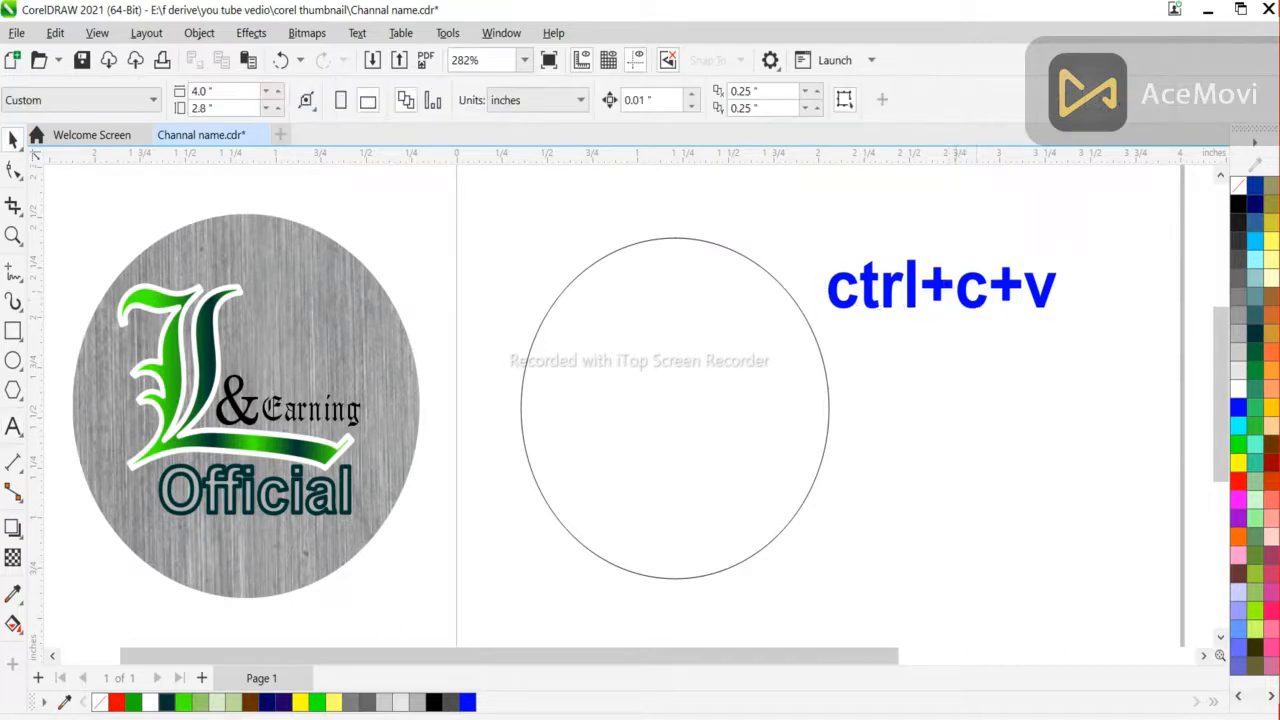
pyautogui.click(978, 302)
pyautogui.press('Delete')
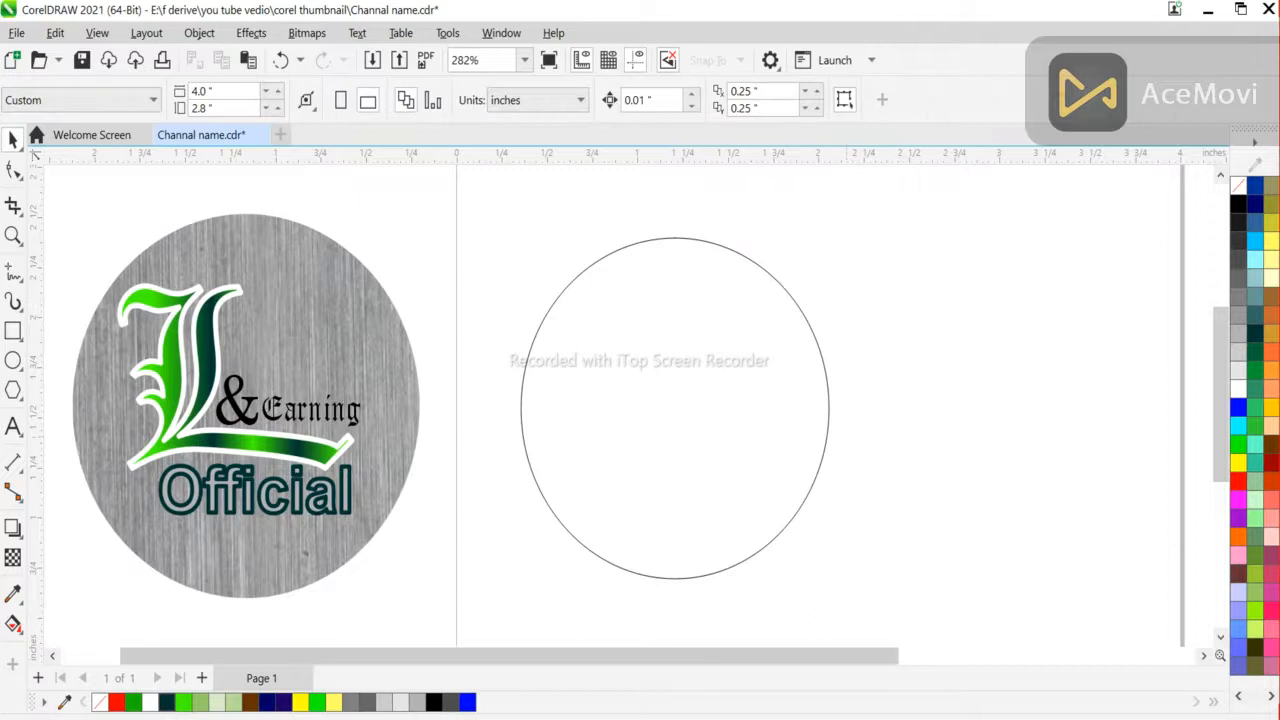
# Duplicate the circle in place and shrink the copy about the shared centre to about 1.52 inches across.
pyautogui.click(675, 237)
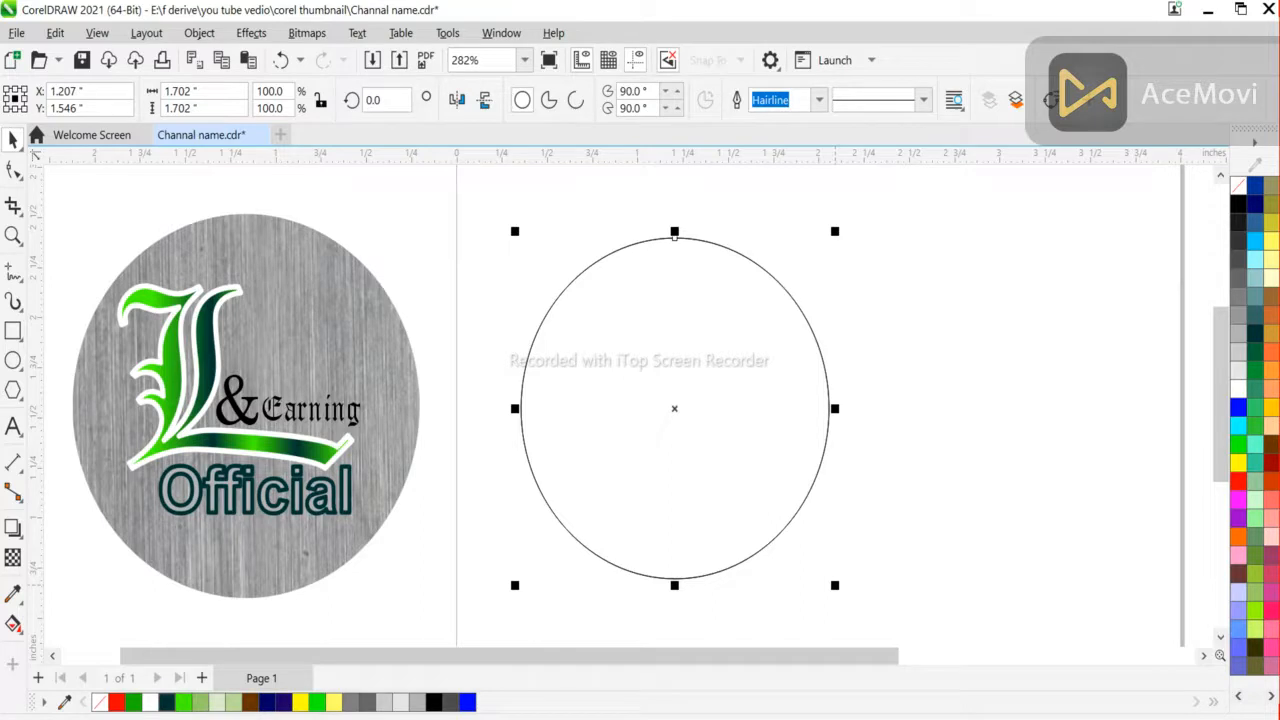
pyautogui.moveTo(835, 585); pyautogui.dragTo(826, 566)
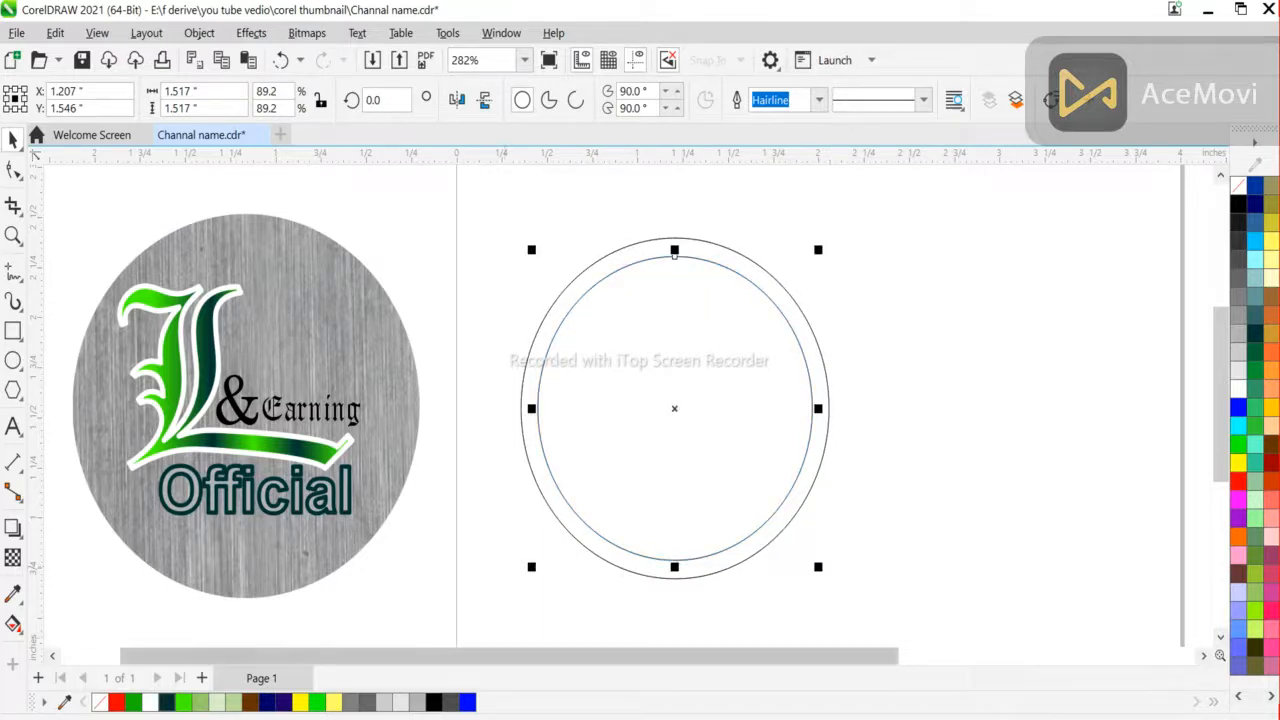
# Write the two-line blue note "hold shift" / "drag mouse inside" in 24 pt Arial beside the circles, and delete it.
pyautogui.click(13, 427)
pyautogui.click(803, 264)
pyautogui.write('ho')
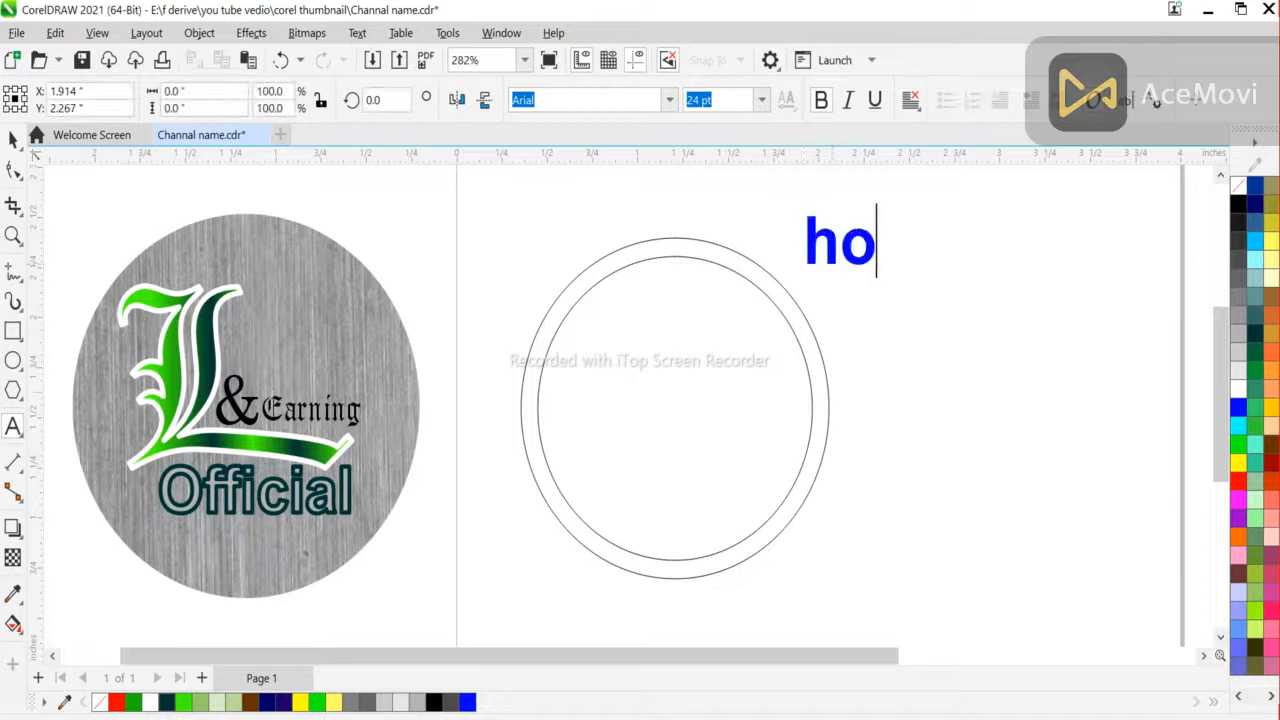
pyautogui.write('ld ')
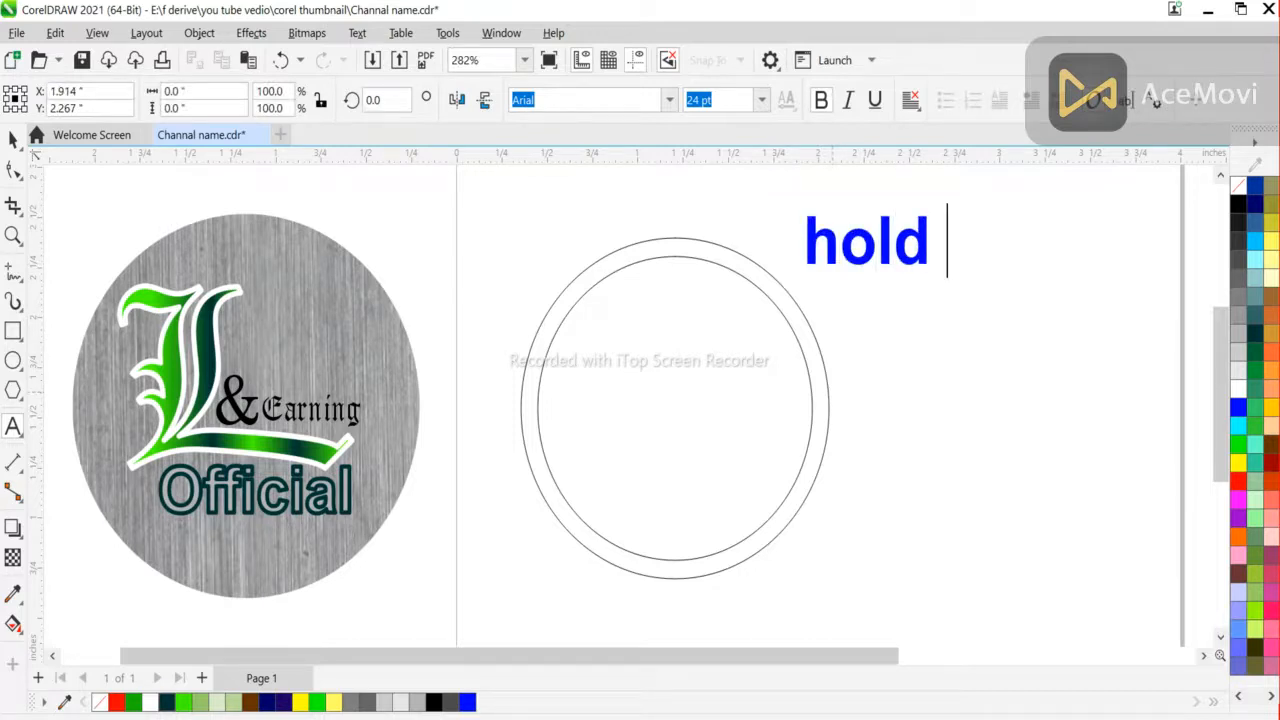
pyautogui.write('shift')
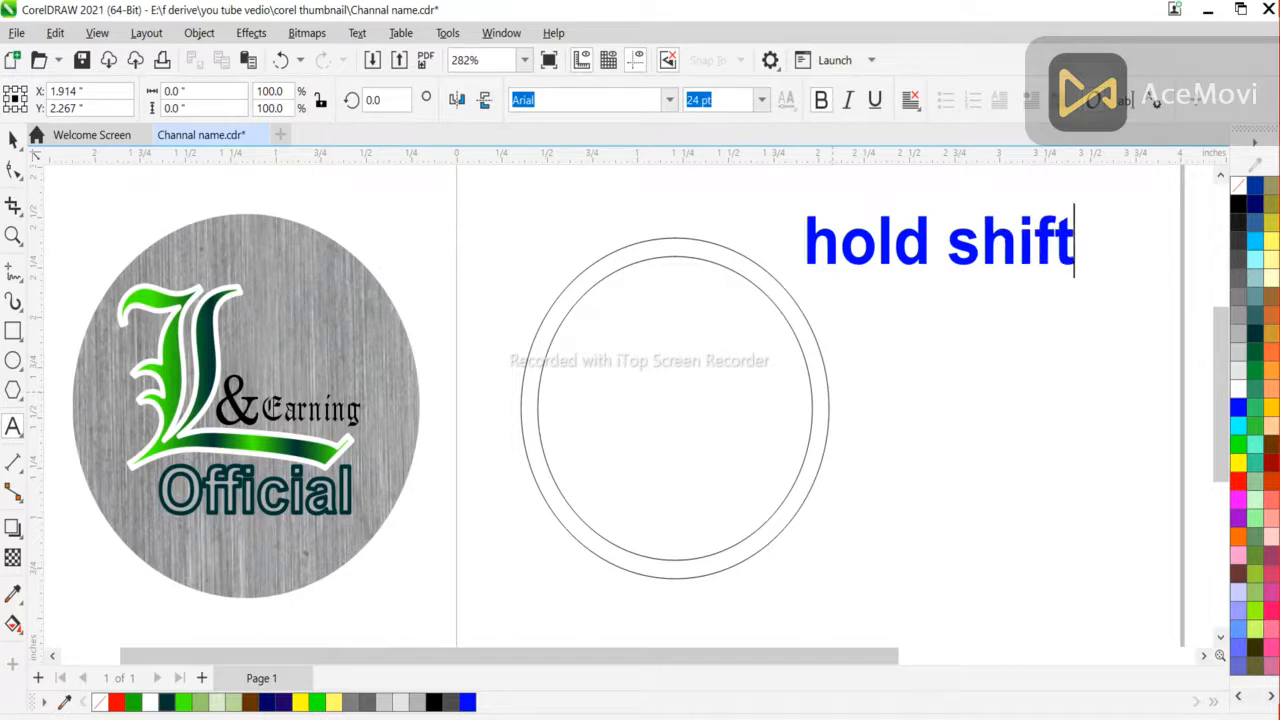
pyautogui.press('Return')
pyautogui.write('drag')
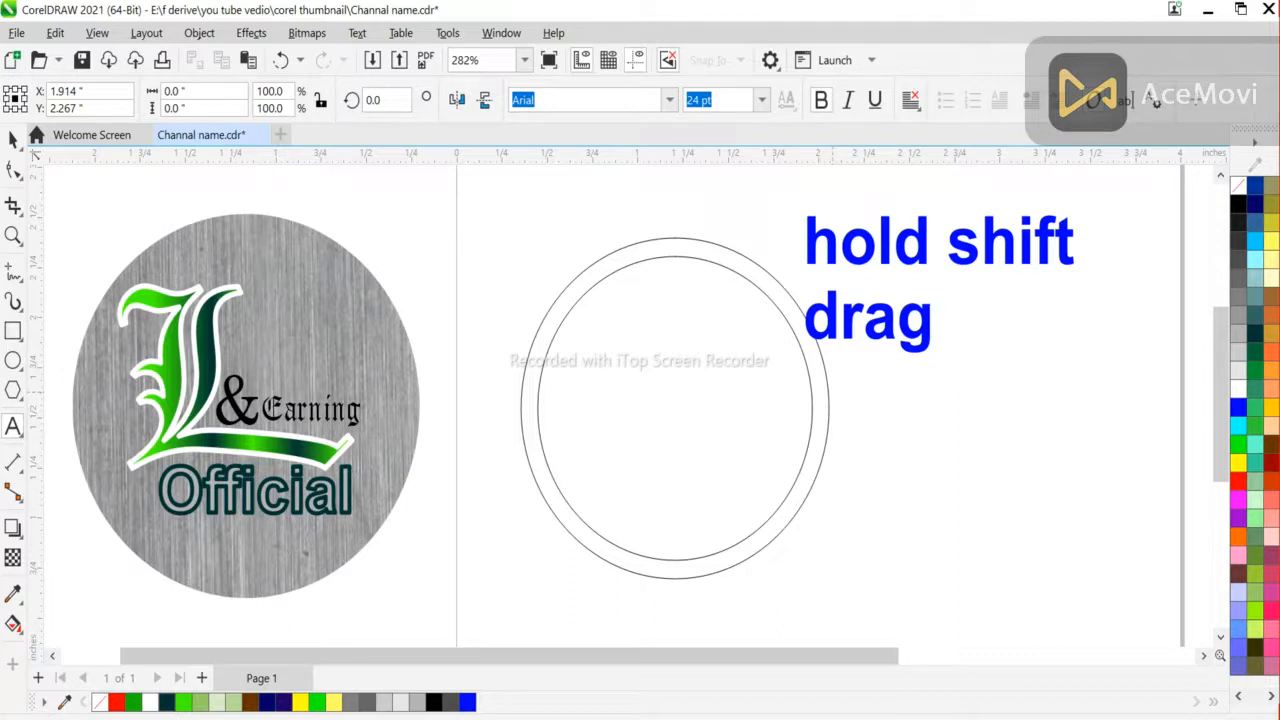
pyautogui.write(' mouse ')
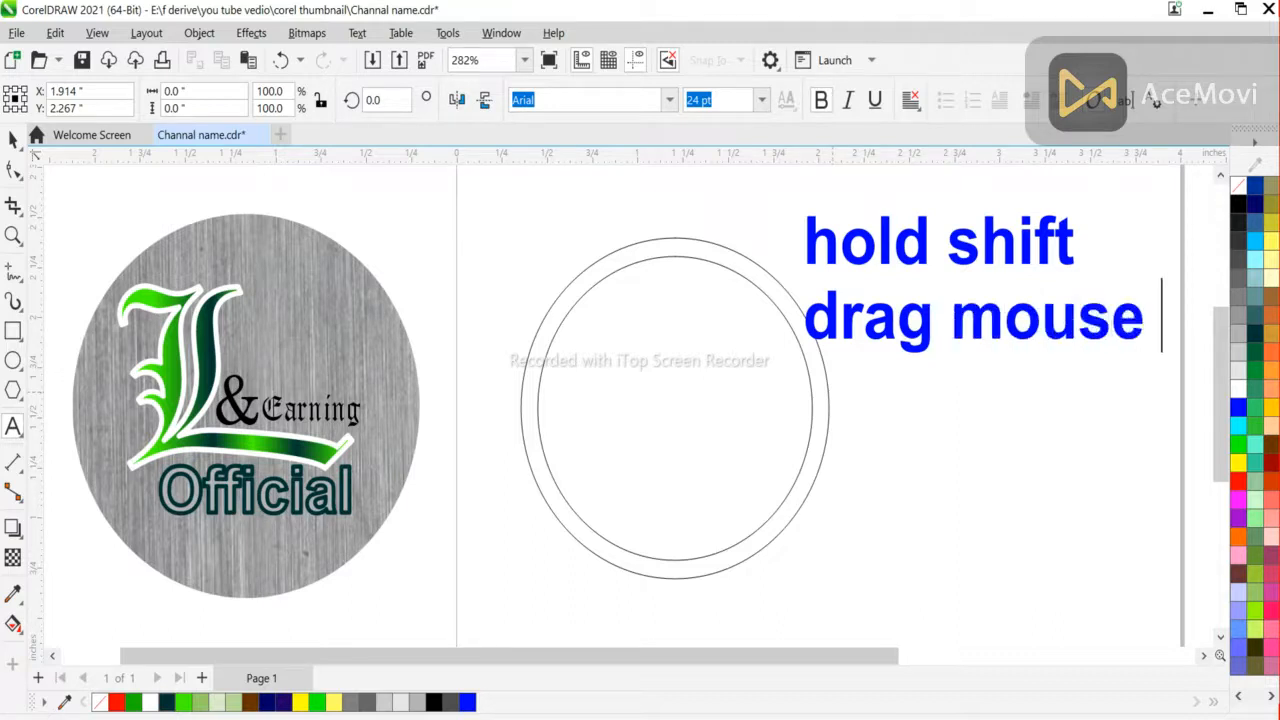
pyautogui.write('in')
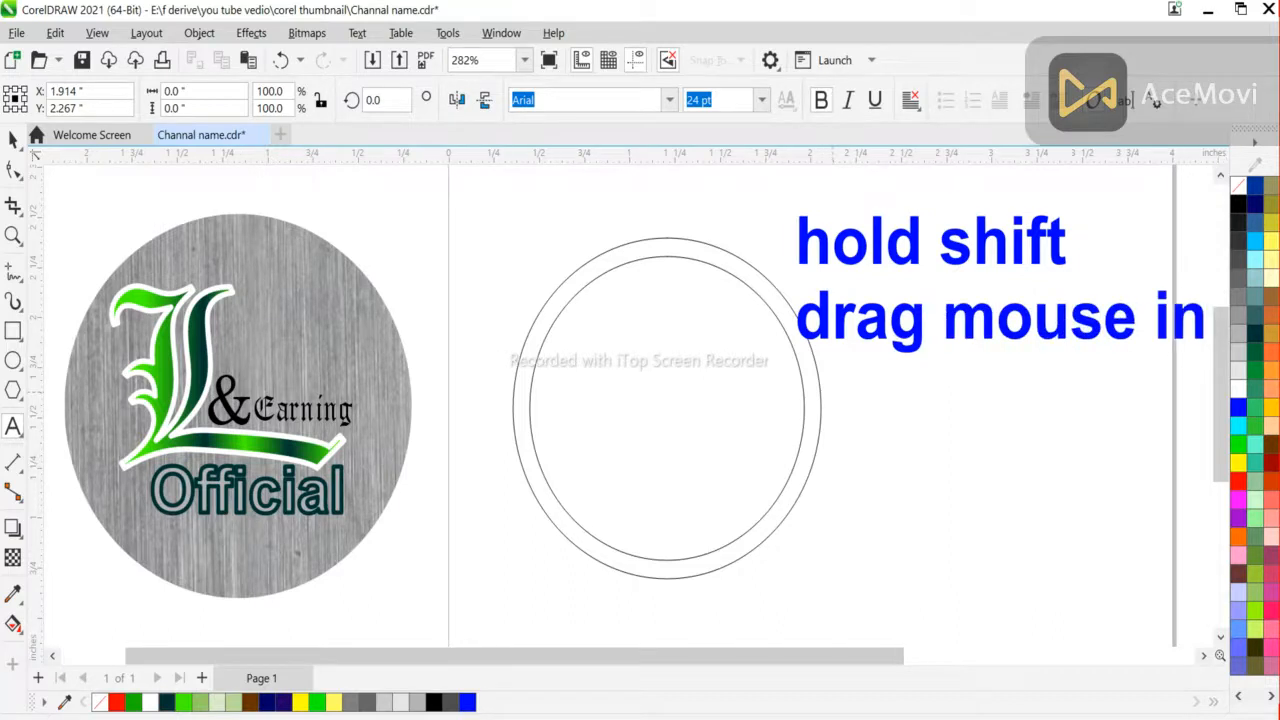
pyautogui.write('sidw')
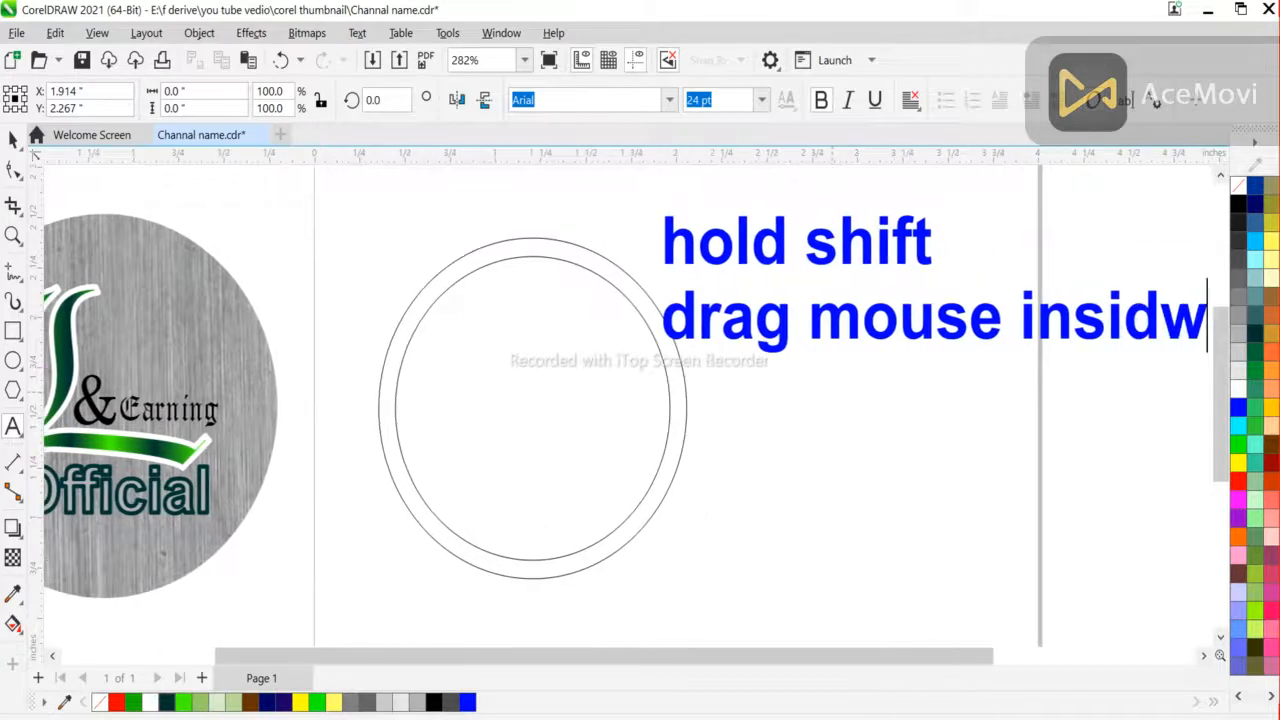
pyautogui.press('BackSpace')
pyautogui.write('e')
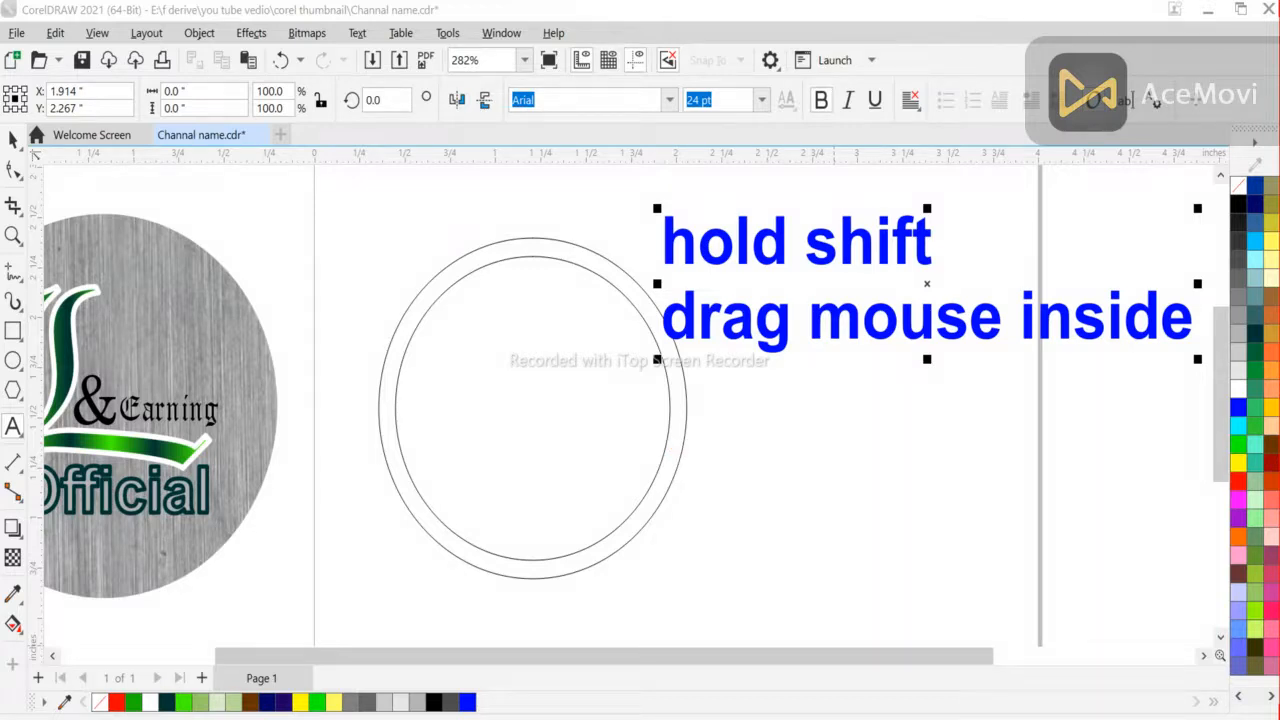
pyautogui.hotkey('ctrl', 'space')
pyautogui.press('Delete')
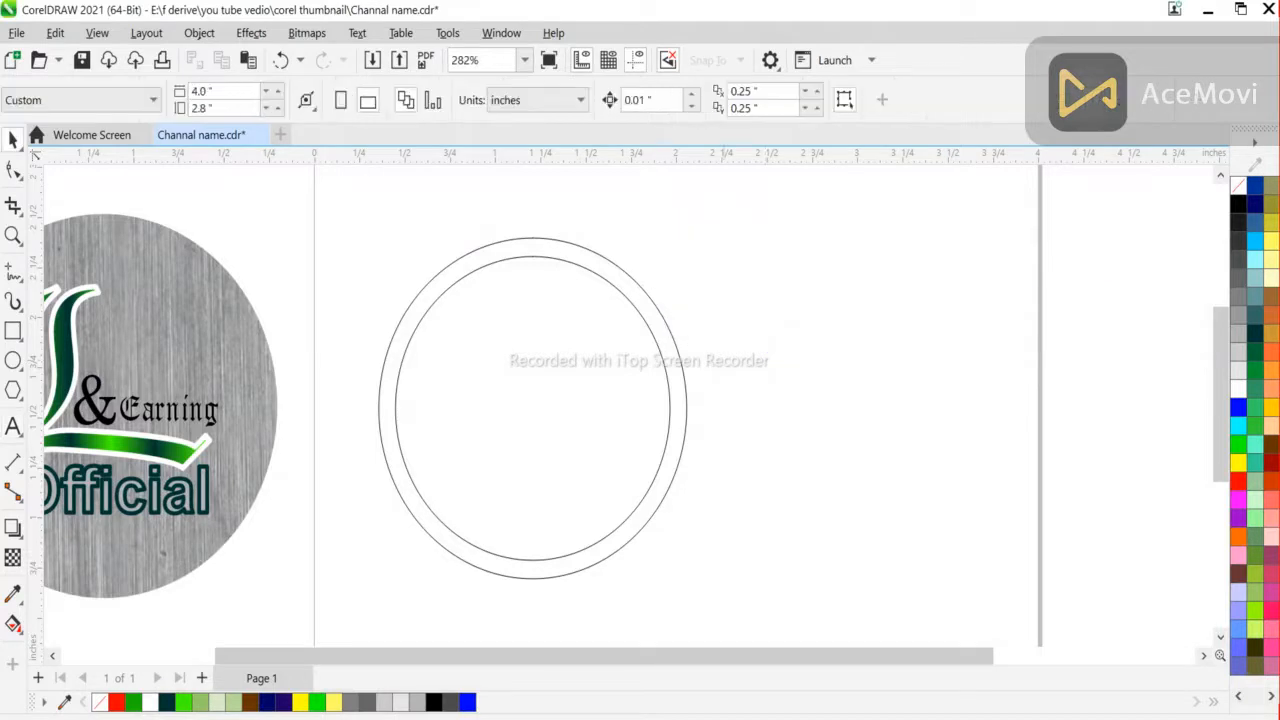
# Trim the outer circle with the inner circle to form a ring.
pyautogui.click(532, 256)
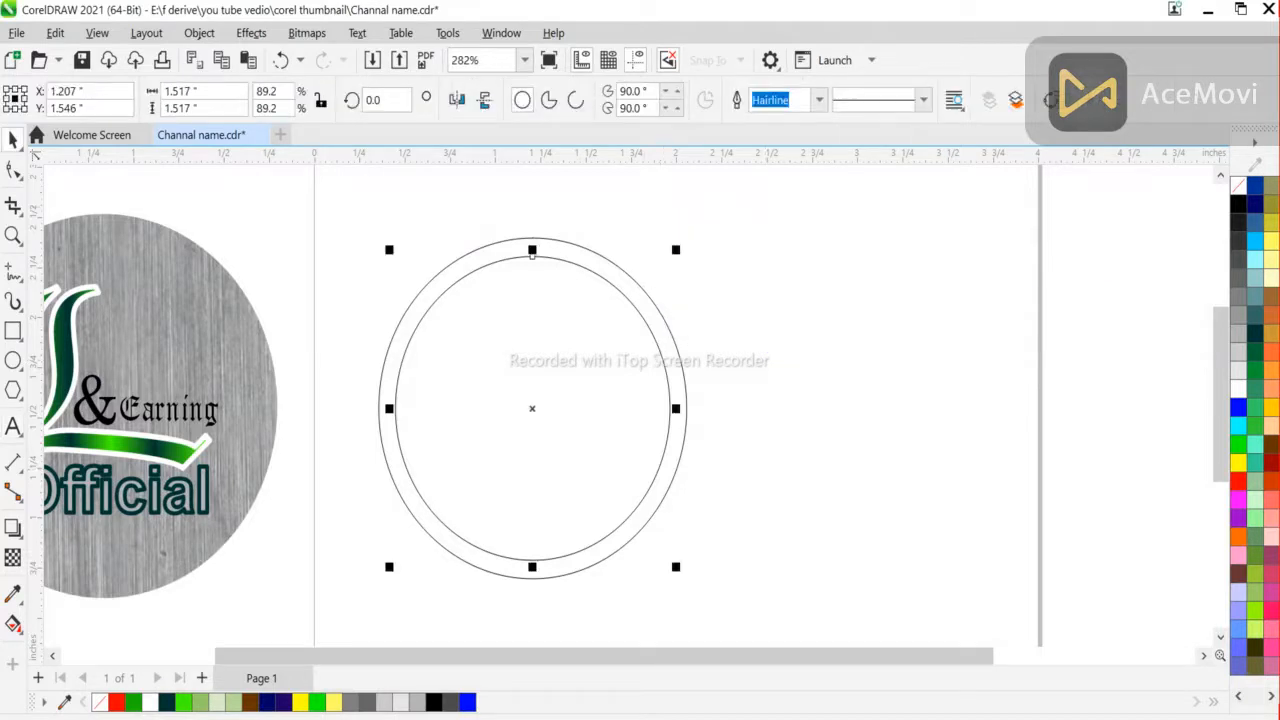
pyautogui.moveTo(304, 195); pyautogui.dragTo(363, 235)
pyautogui.moveTo(773, 580); pyautogui.dragTo(776, 595)
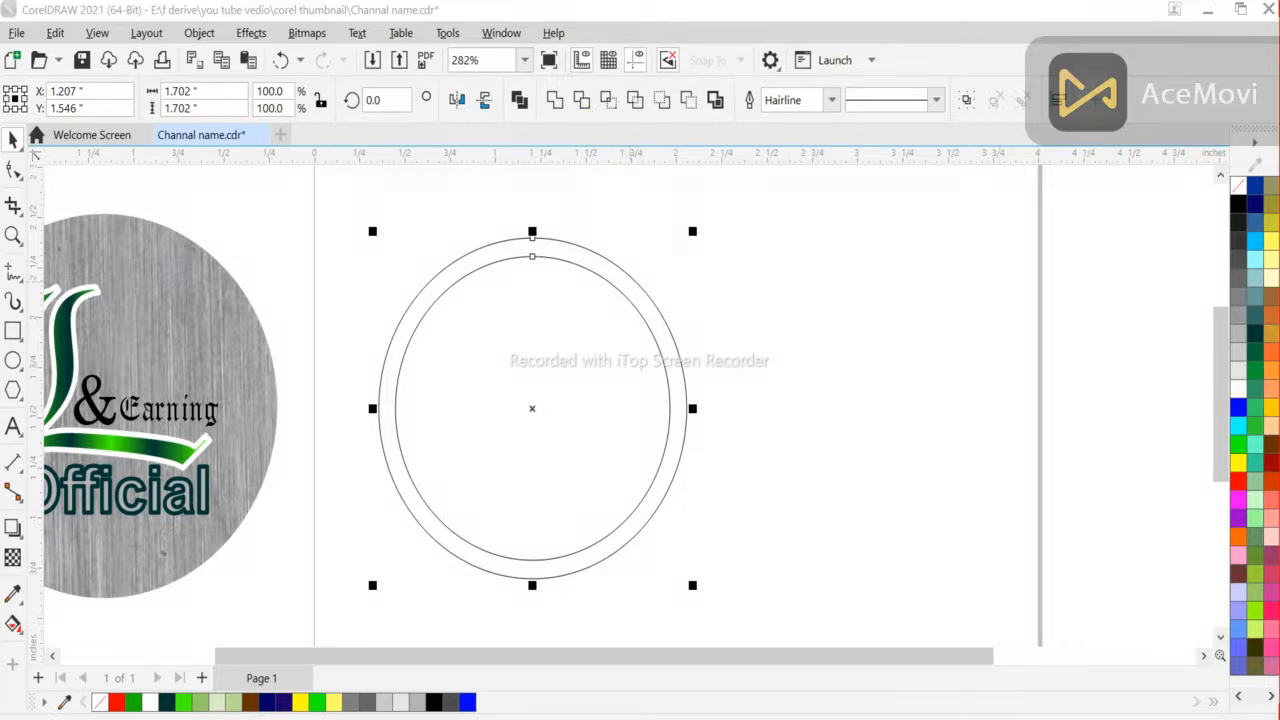
pyautogui.click(582, 100)
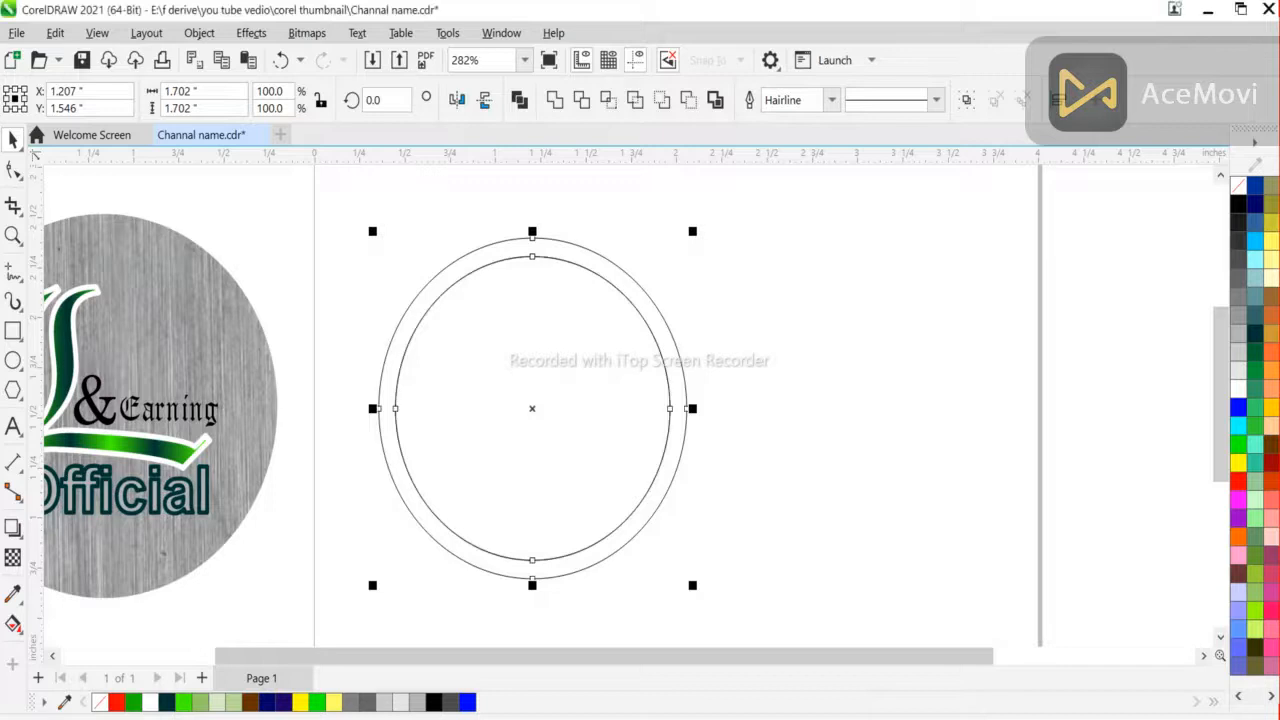
# Move the ring clear of the leftover inner circle, delete that circle, and place the ring at about X 1.74, Y 1.59 inches.
pyautogui.moveTo(532, 408); pyautogui.dragTo(859, 369)
pyautogui.click(533, 408)
pyautogui.press('Delete')
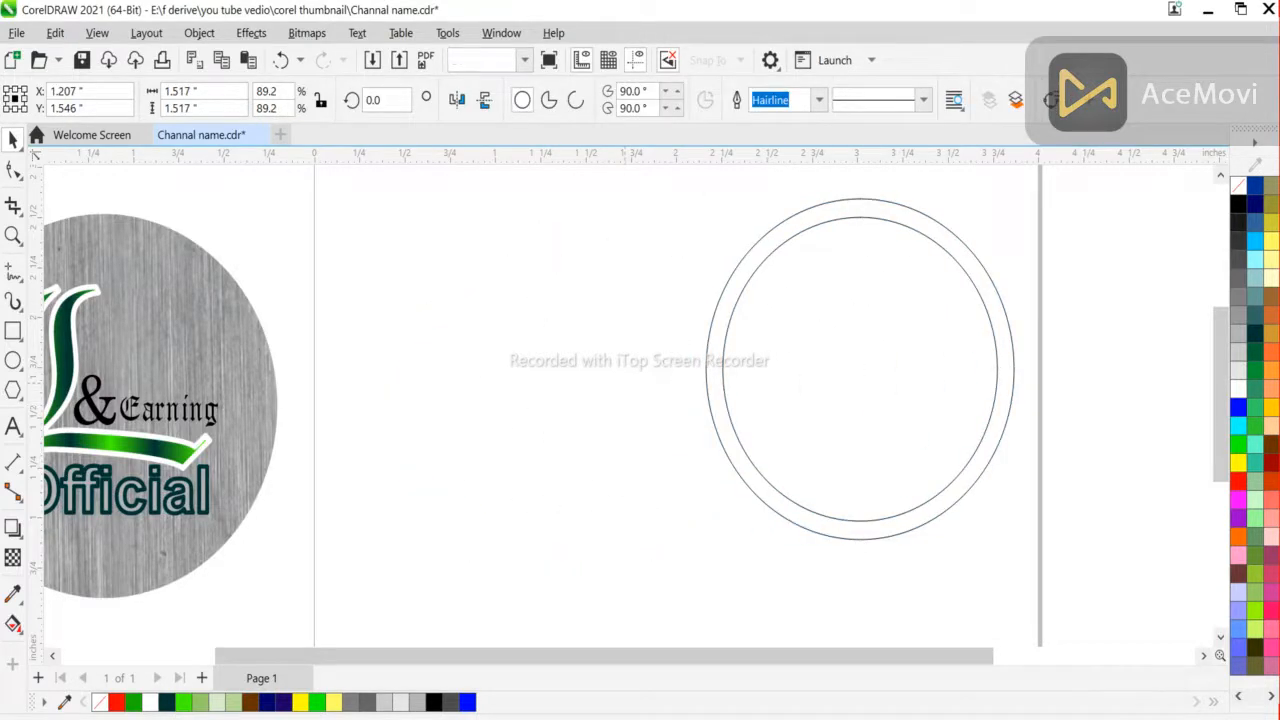
pyautogui.moveTo(726, 405); pyautogui.dragTo(495, 437)
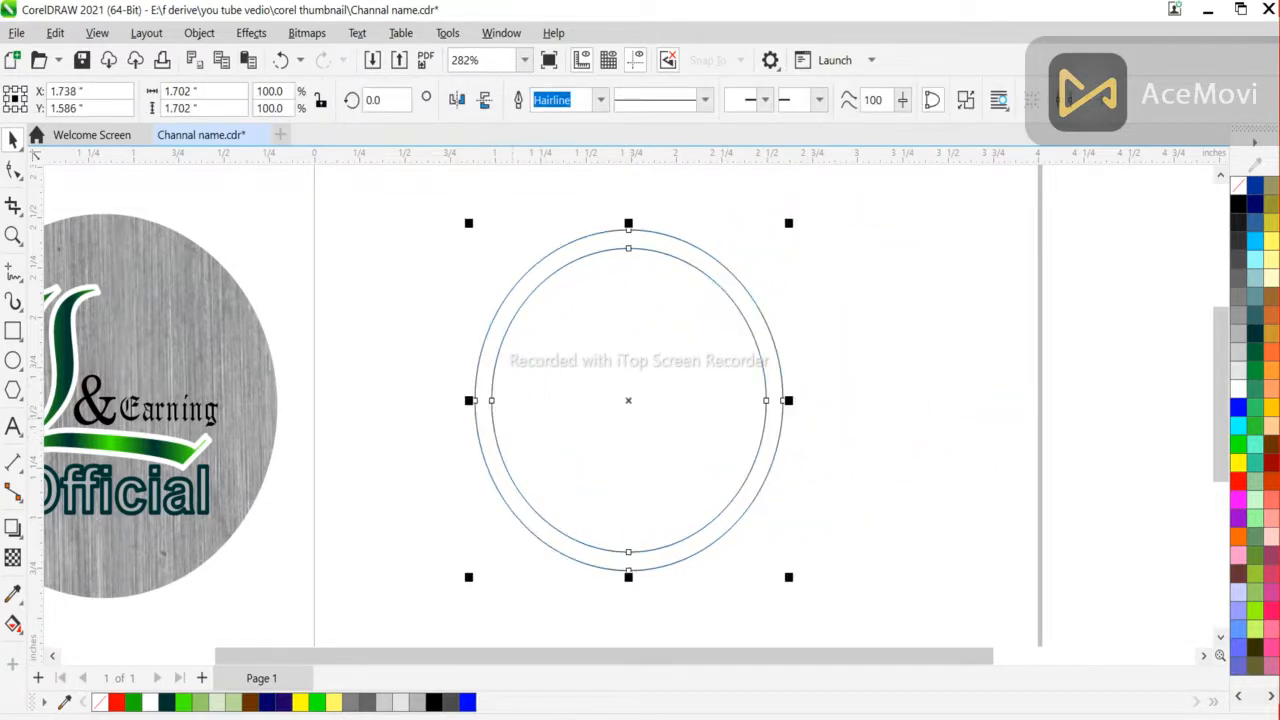
# Draw a thin horizontal rectangle about 0.62 by 0.09 inches across the ring's left edge.
pyautogui.click(13, 331)
pyautogui.moveTo(426, 376); pyautogui.dragTo(538, 393)
pyautogui.press('space')
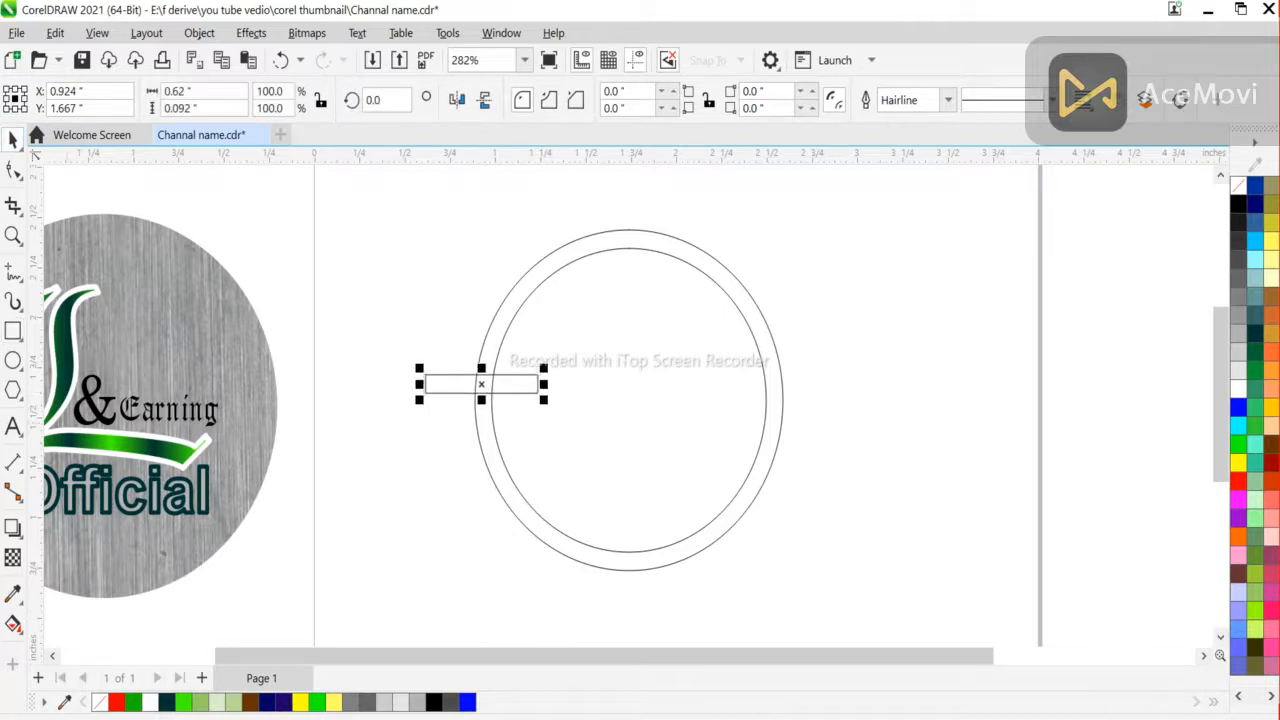
# Align the thin rectangle to the ring's vertical middle and outer left edge.
pyautogui.keyDown('shift'); pyautogui.click(479, 440); pyautogui.keyUp('shift')
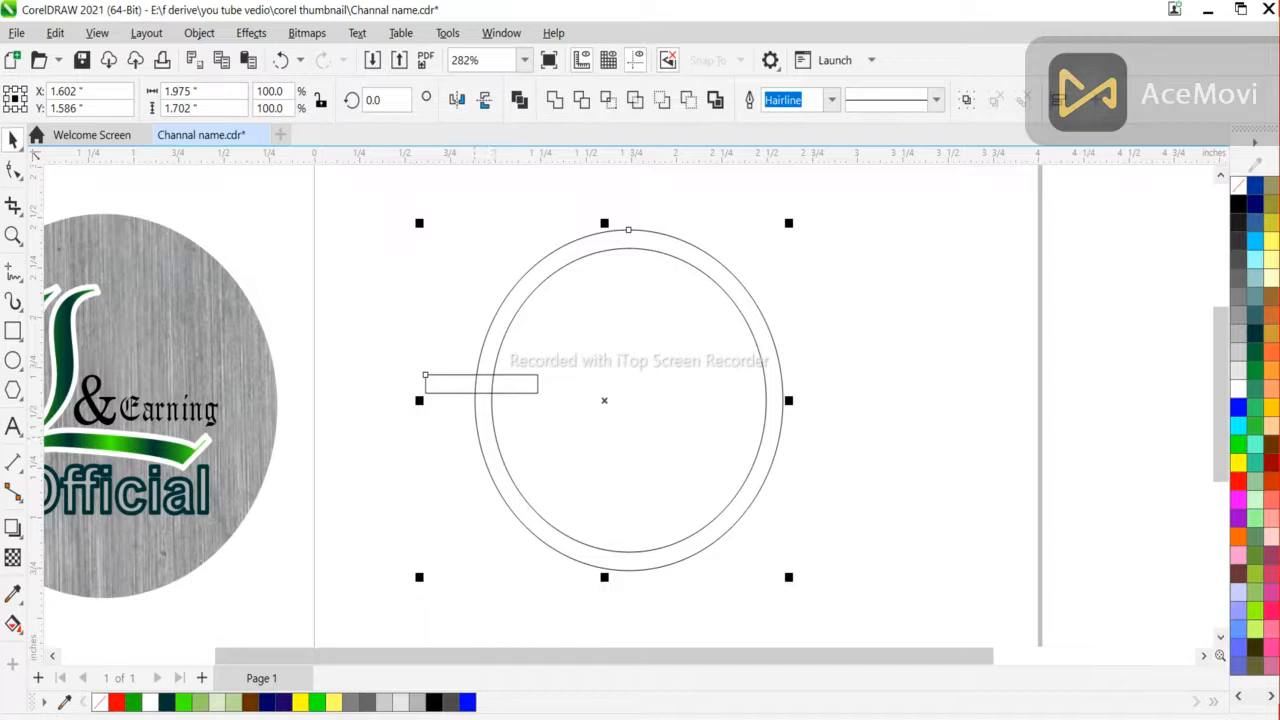
pyautogui.press('c')
pyautogui.press('e')
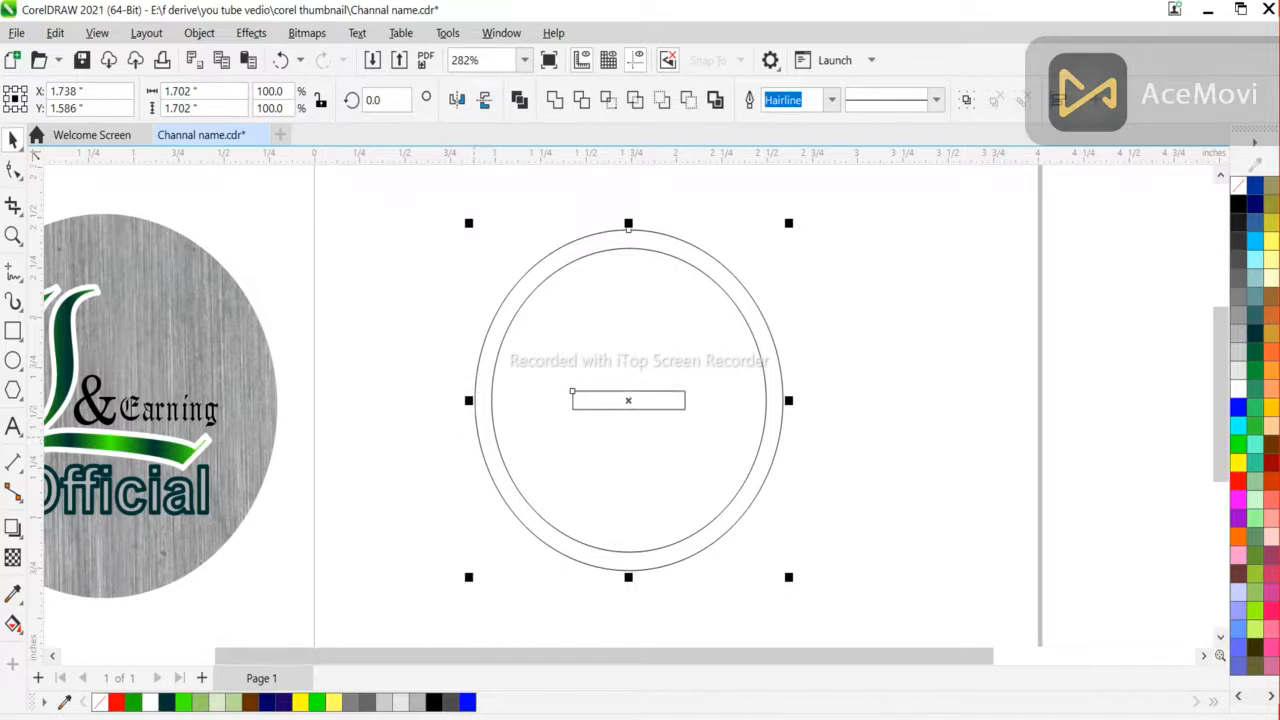
pyautogui.press('l')
pyautogui.press('Escape')
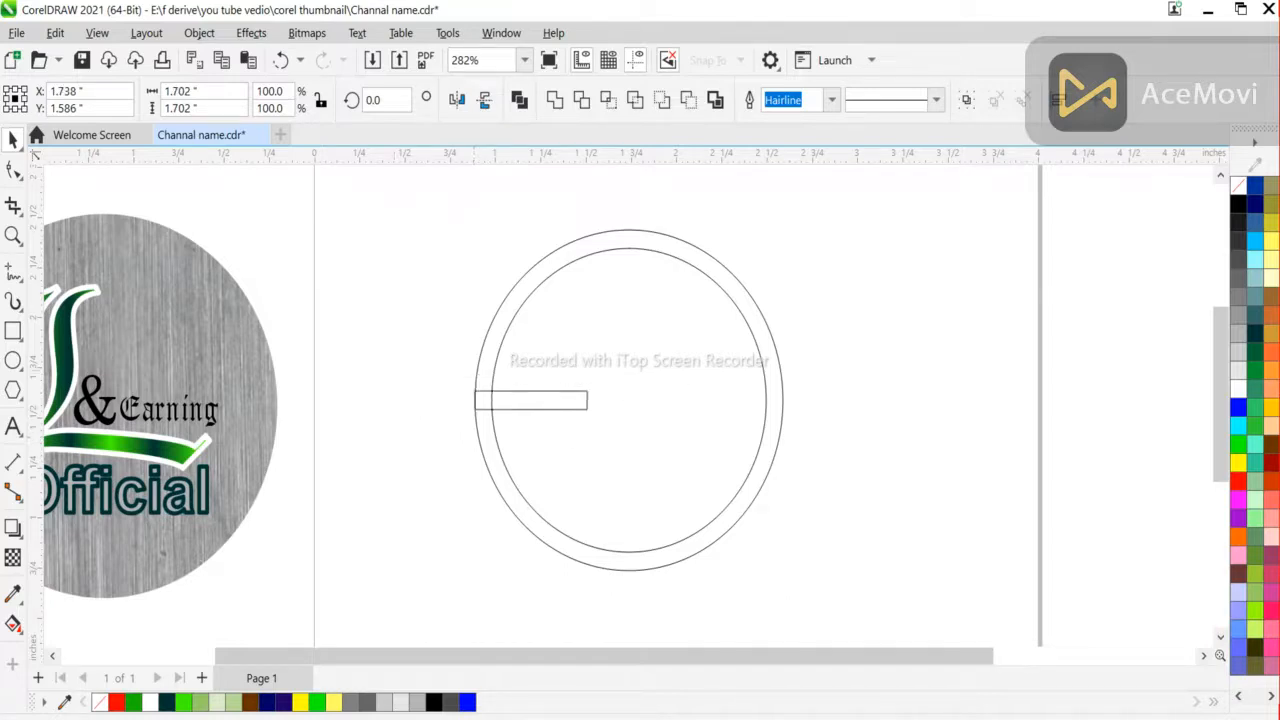
# Nudge the thin rectangle about 0.2 inches left so that it extends past the ring's outer edge.
pyautogui.click(518, 409)
pyautogui.press('Left')
pyautogui.press('Left')
pyautogui.press('Left')
pyautogui.press('Left')
pyautogui.press('Left')
pyautogui.press('Left')
pyautogui.press('Left')
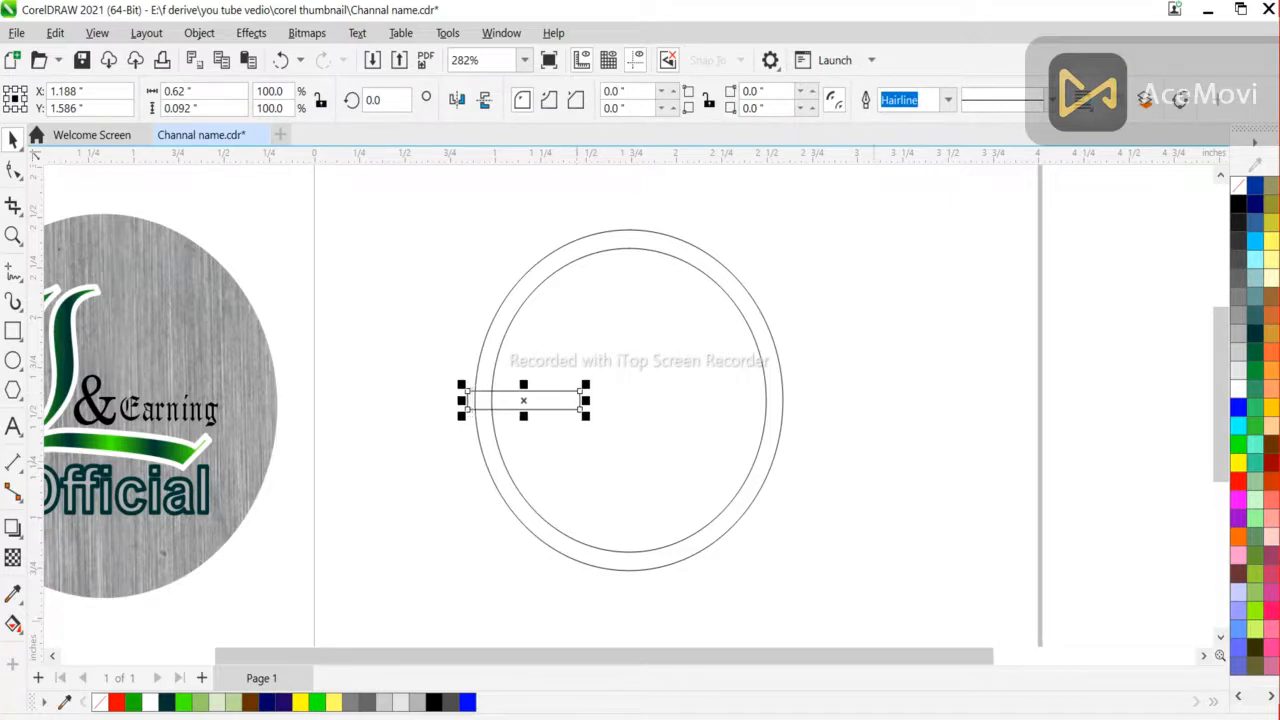
pyautogui.press('Escape')
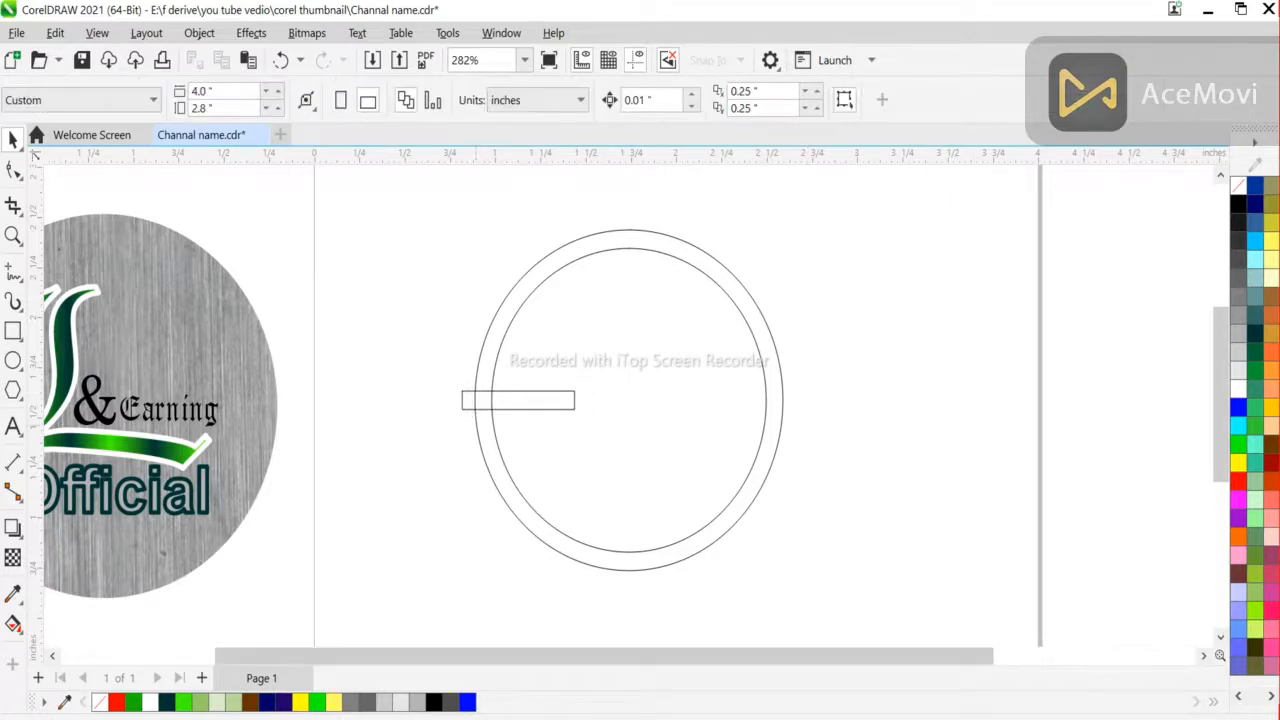
pyautogui.click(518, 401)
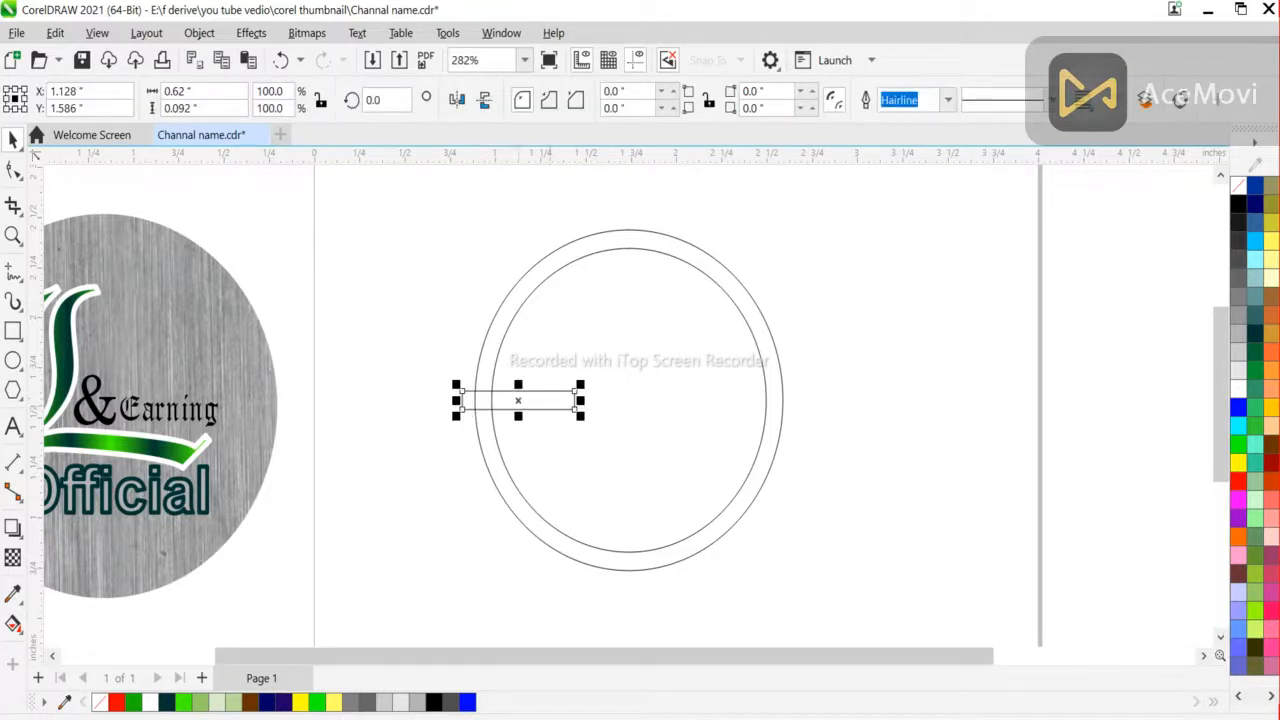
pyautogui.press('Left')
pyautogui.press('Left')
pyautogui.press('Left')
pyautogui.press('Left')
pyautogui.press('Left')
pyautogui.press('Left')
pyautogui.press('Left')
pyautogui.press('Left')
pyautogui.press('Left')
pyautogui.press('Left')
pyautogui.press('Left')
pyautogui.press('Left')
pyautogui.press('Left')
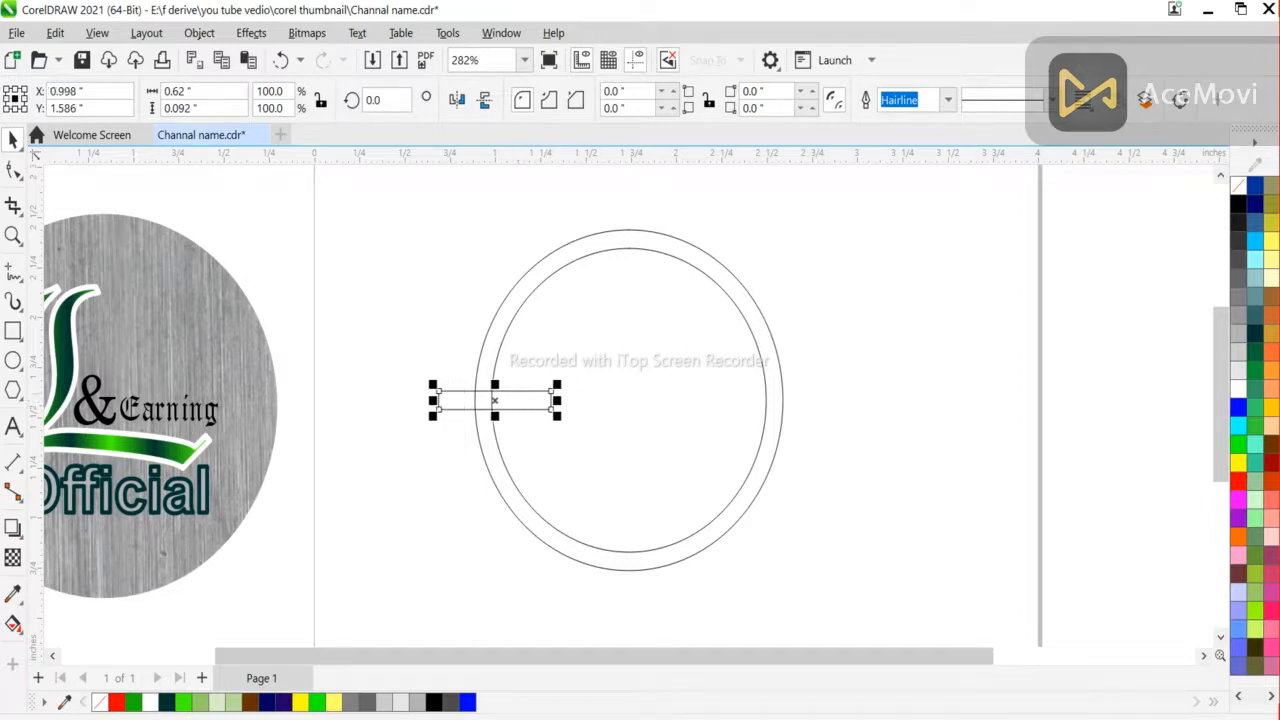
# Increase the rectangle's height to 0.185 inches, and align it with the ring's vertical middle and outer left edge.
pyautogui.moveTo(495, 385); pyautogui.dragTo(495, 373)
pyautogui.keyDown('shift'); pyautogui.click(498, 311); pyautogui.keyUp('shift')
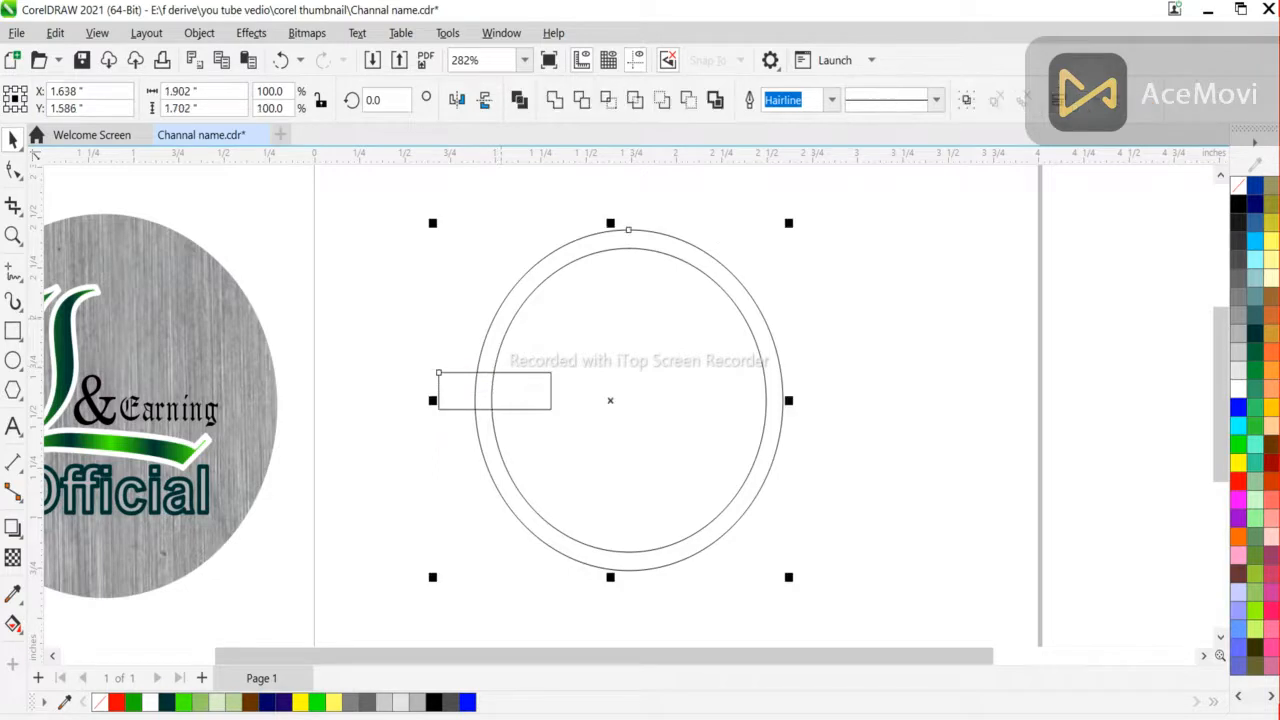
pyautogui.press('c')
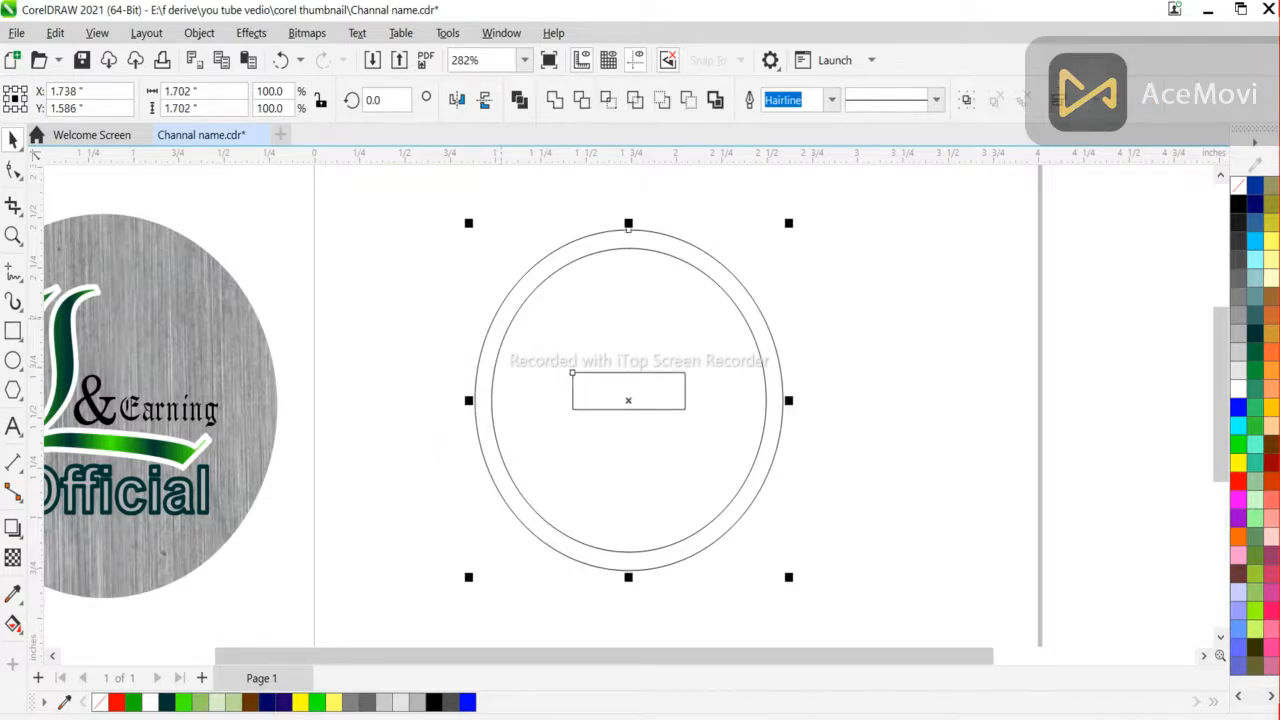
pyautogui.press('l')
pyautogui.press('e')
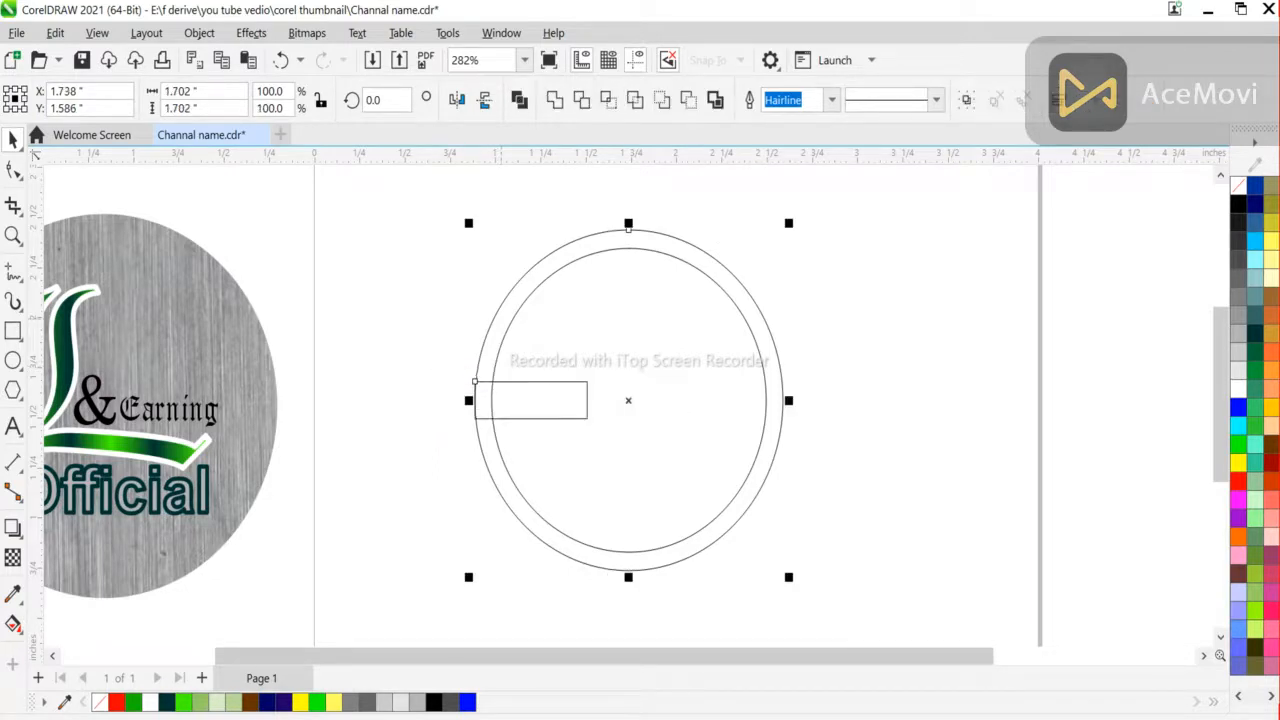
pyautogui.press('c')
pyautogui.press('l')
# Nudge the 0.185-inch-high rectangle 0.05 inches left so that it sticks out past the ring's outer edge.
pyautogui.click(410, 318)
pyautogui.click(500, 382)
pyautogui.press('Left')
pyautogui.press('Left')
pyautogui.press('Left')
pyautogui.press('Left')
pyautogui.press('Left')
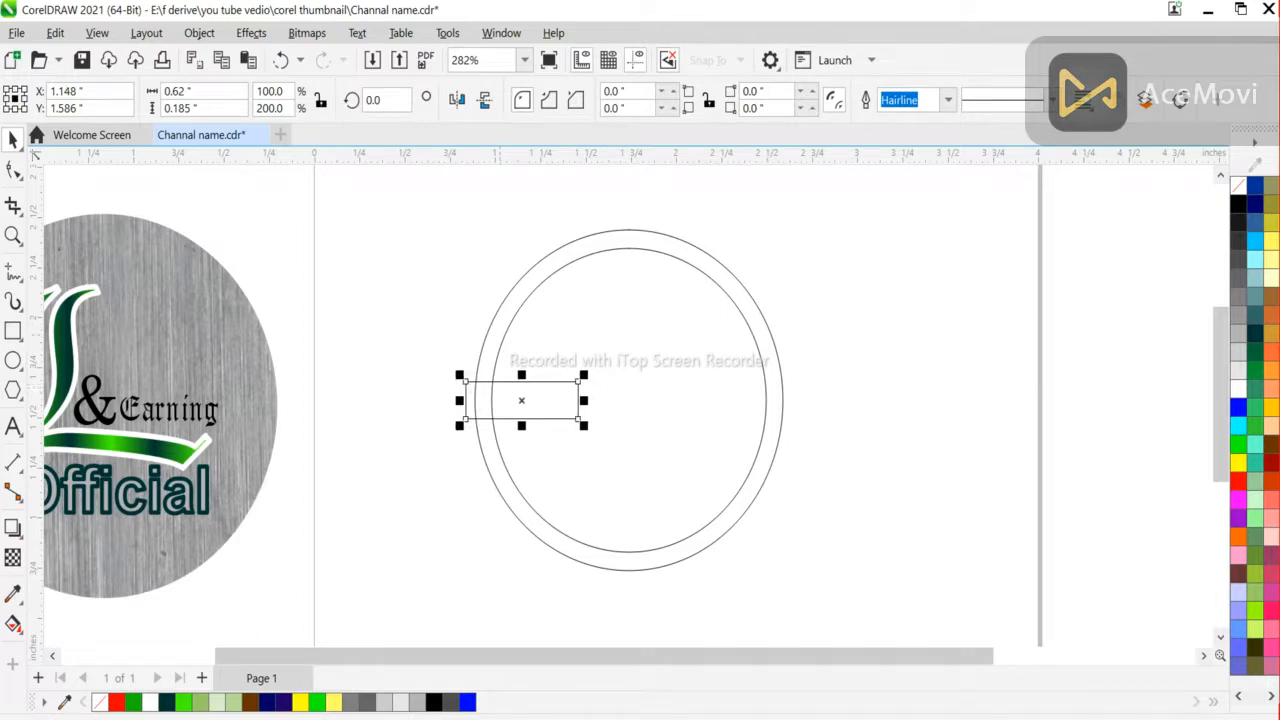
# Trim the ring with the rectangle to cut a gap in its left side, and delete the rectangle.
pyautogui.keyDown('shift'); pyautogui.click(492, 382); pyautogui.keyUp('shift')
pyautogui.click(581, 100)
pyautogui.click(530, 382)
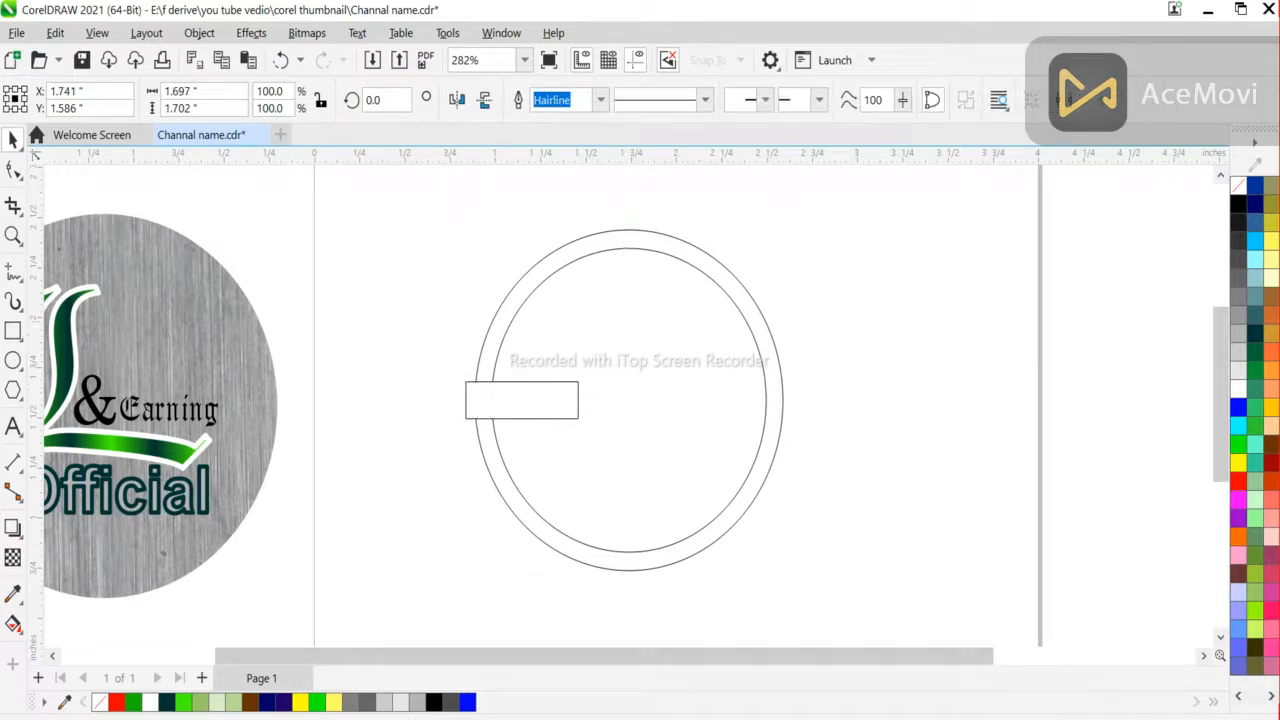
pyautogui.click(545, 382)
pyautogui.press('Delete')
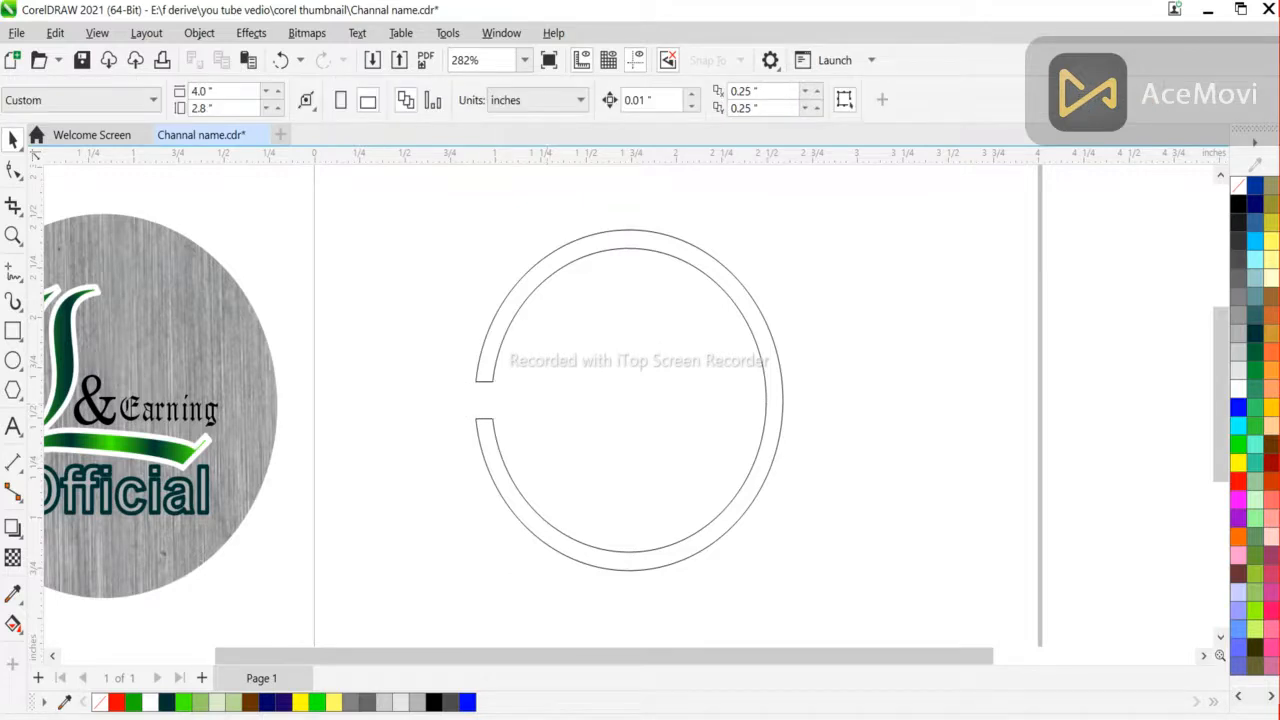
# Draw a bar about 0.376 by 0.111 inches at the gap's lower edge, pointing into the ring, and weld it to the ring.
pyautogui.click(13, 331)
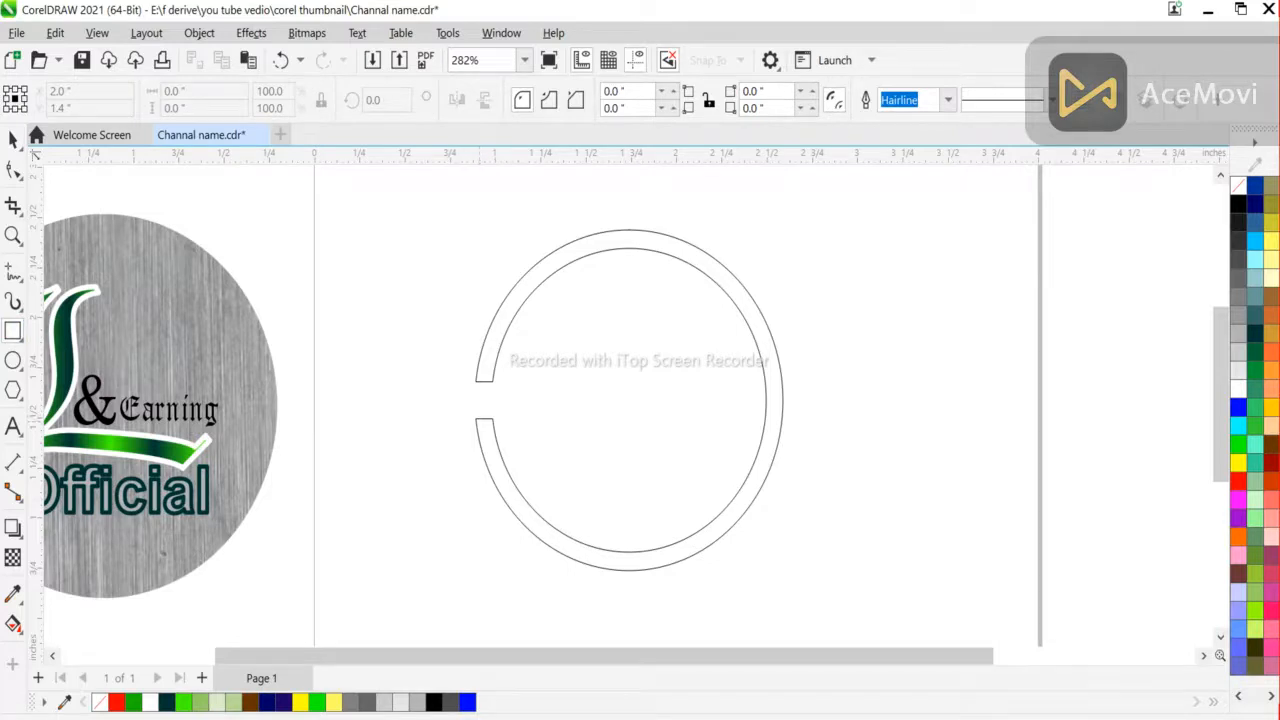
pyautogui.moveTo(477, 419); pyautogui.dragTo(531, 437)
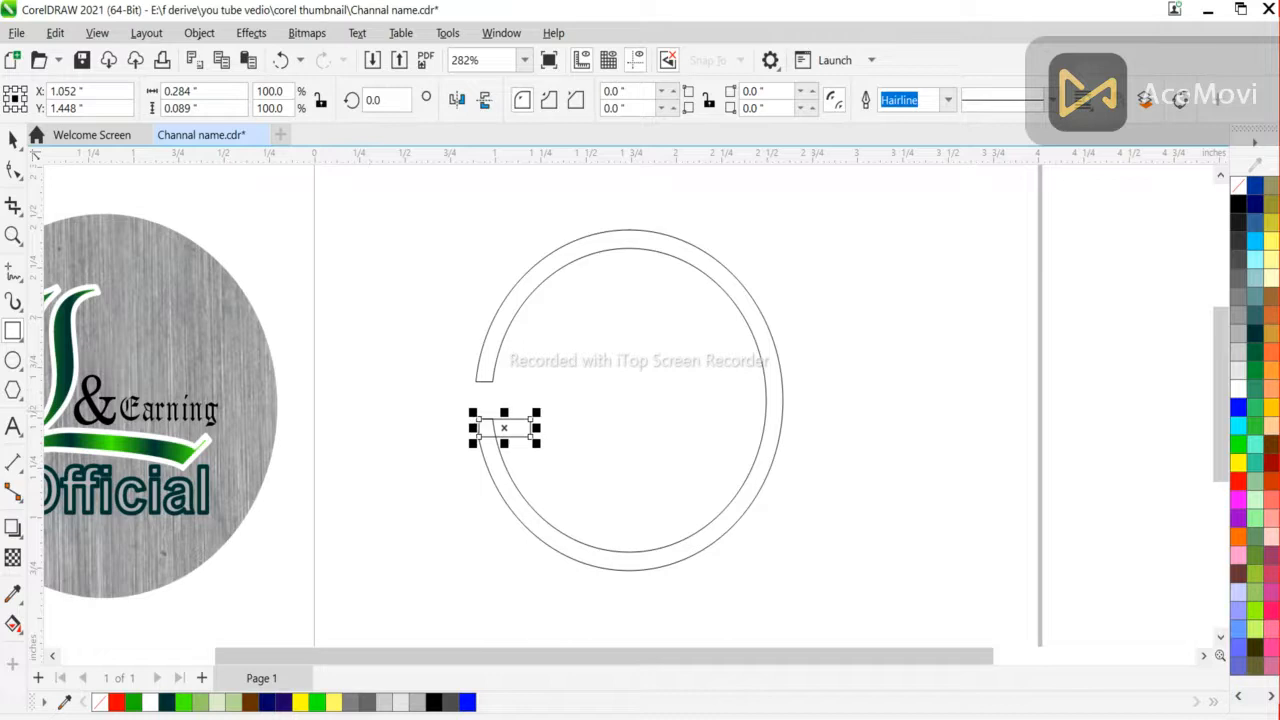
pyautogui.moveTo(536, 428); pyautogui.dragTo(514, 445)
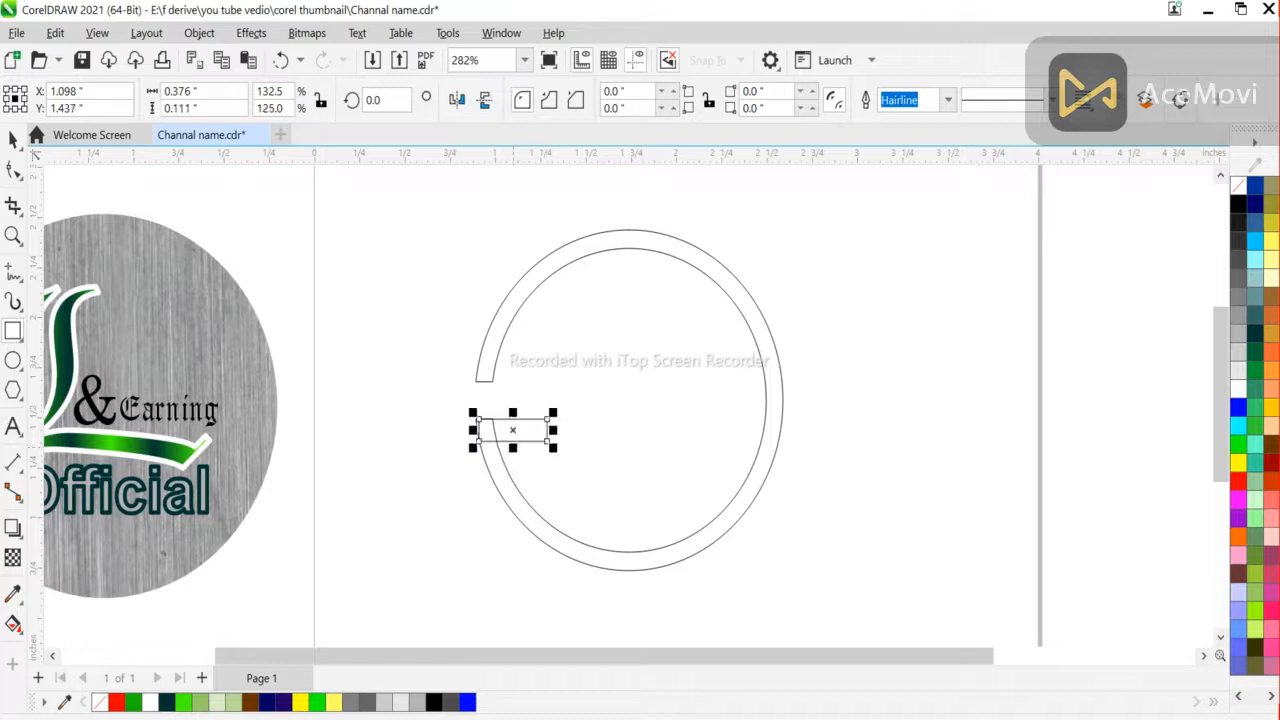
pyautogui.click(13, 141)
pyautogui.click(629, 230)
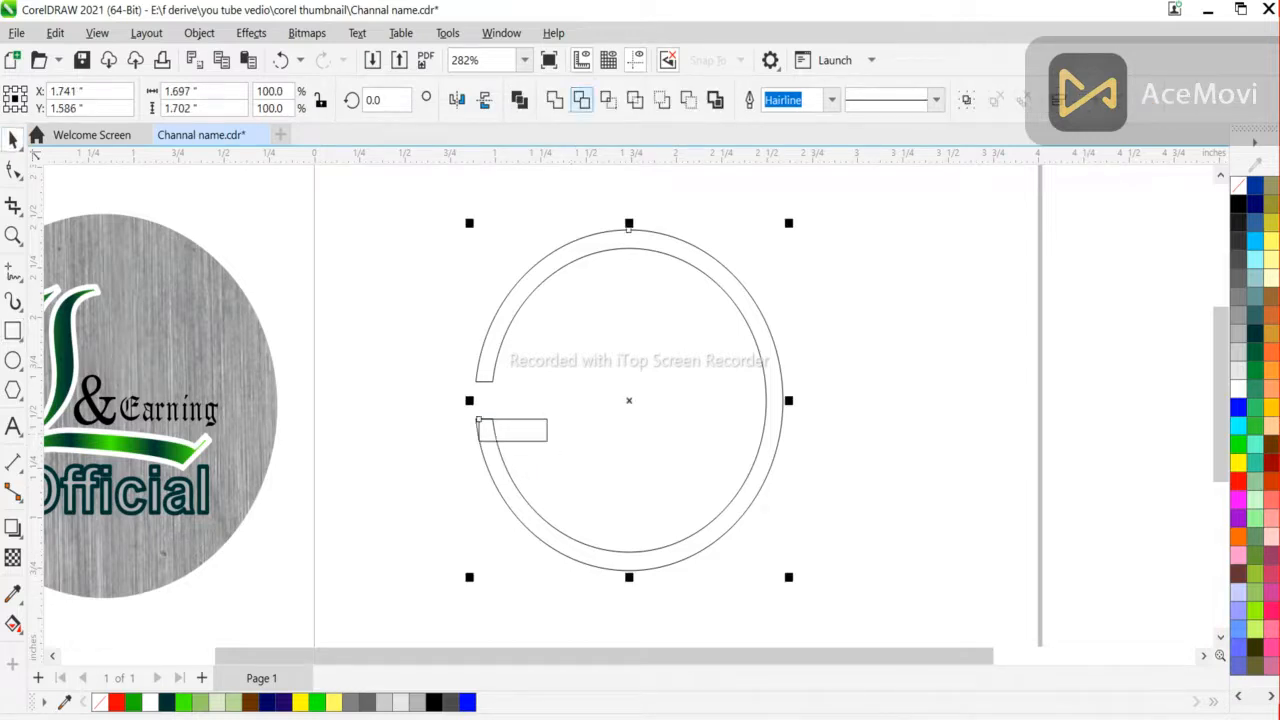
pyautogui.click(581, 99)
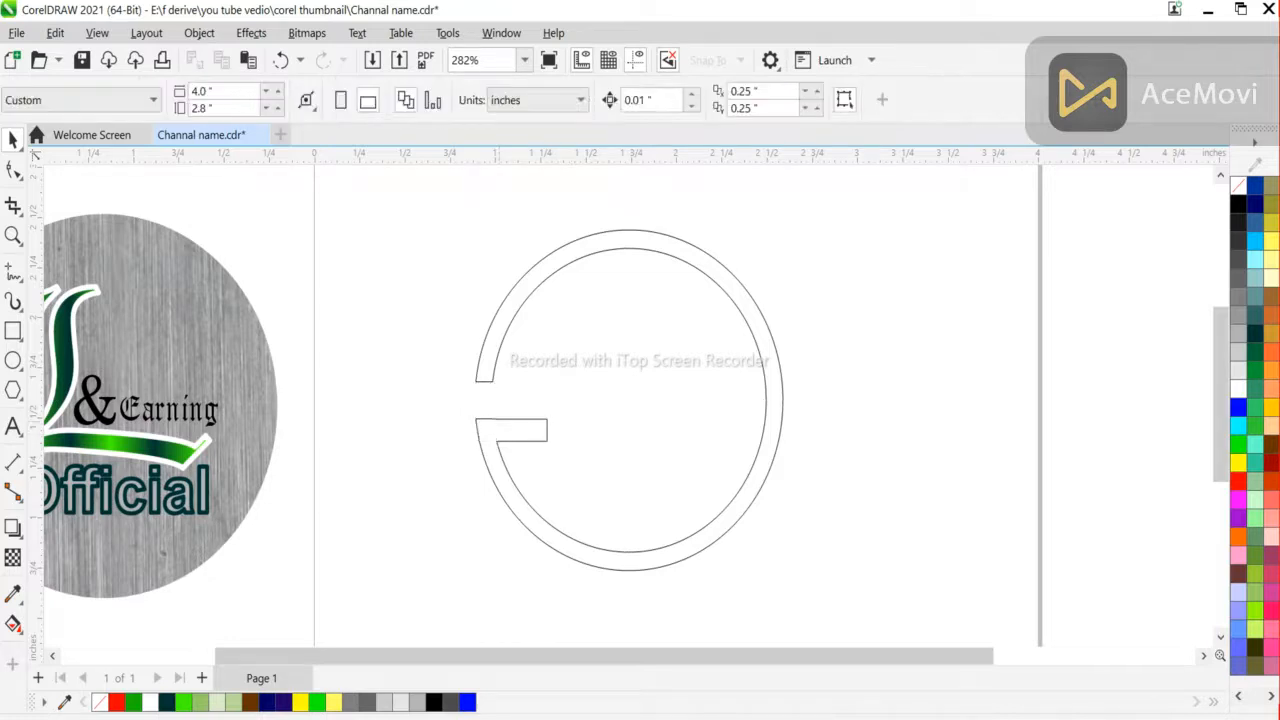
# Delete the surplus nodes where the welded bar meets the ring, on its upper edge and its outer curve.
pyautogui.click(13, 171)
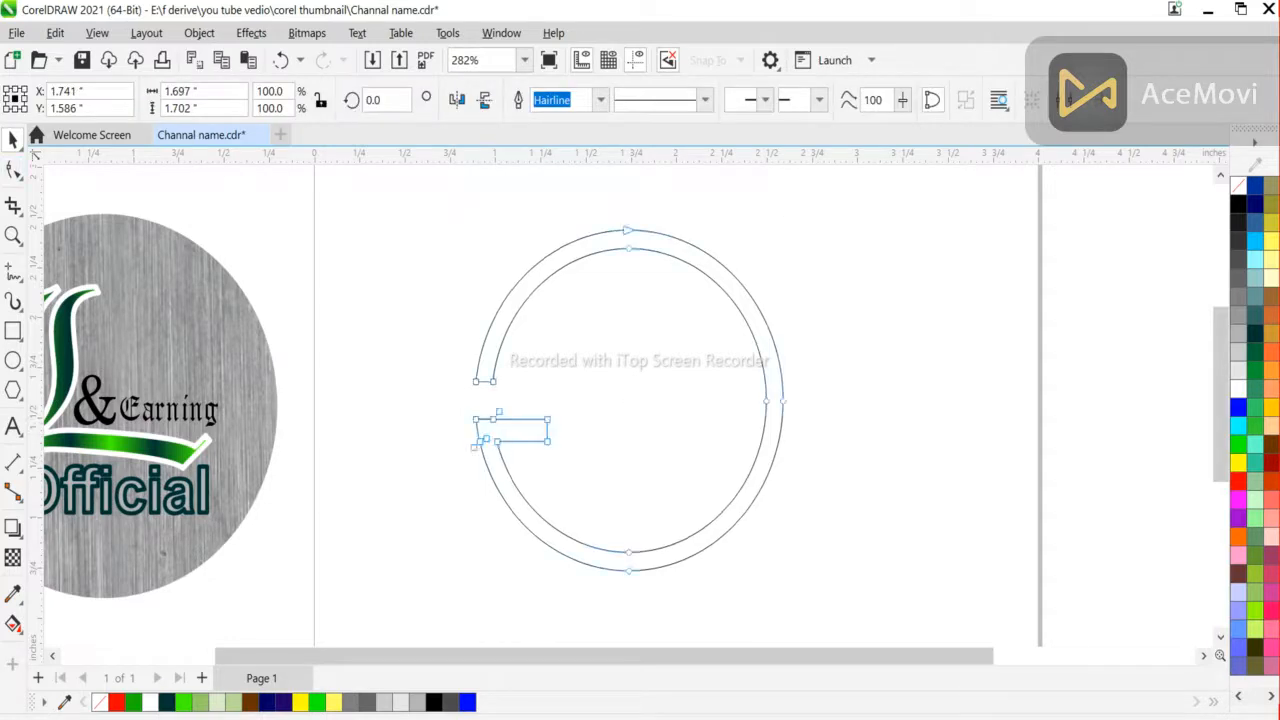
pyautogui.scroll(8, 497, 414)
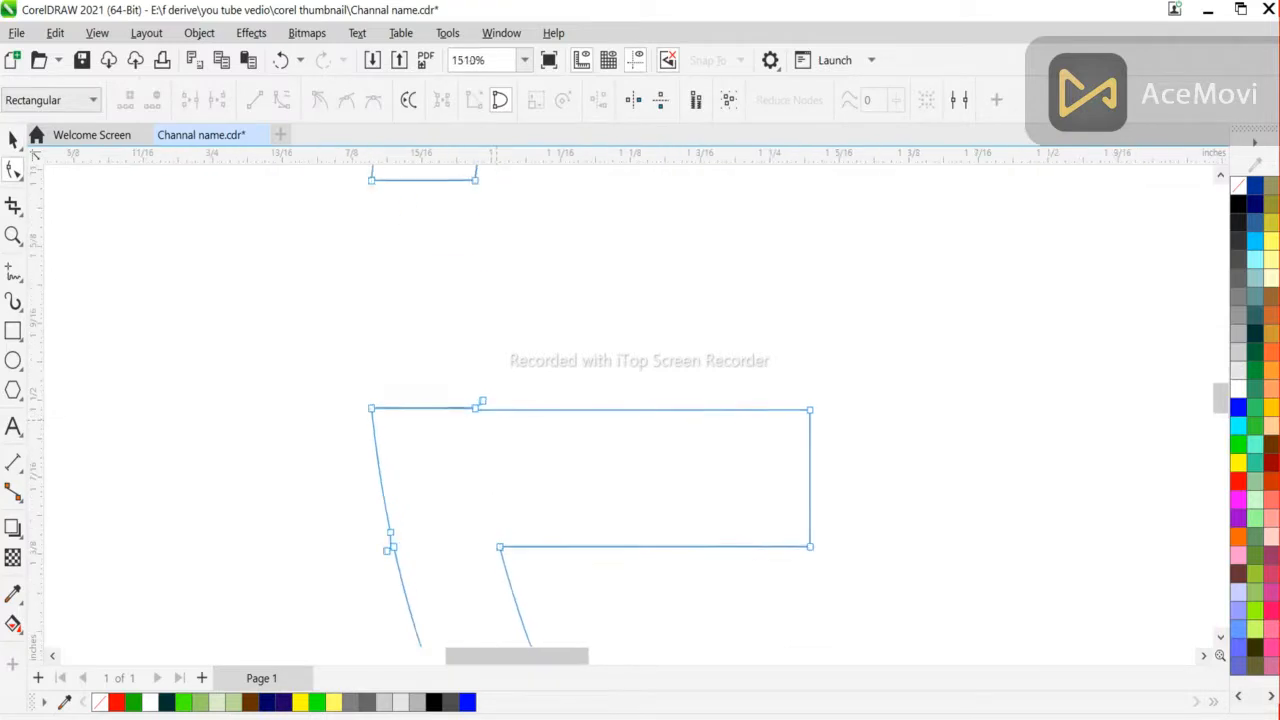
pyautogui.moveTo(447, 359); pyautogui.dragTo(533, 440)
pyautogui.click(152, 100)
pyautogui.moveTo(368, 515); pyautogui.dragTo(422, 560)
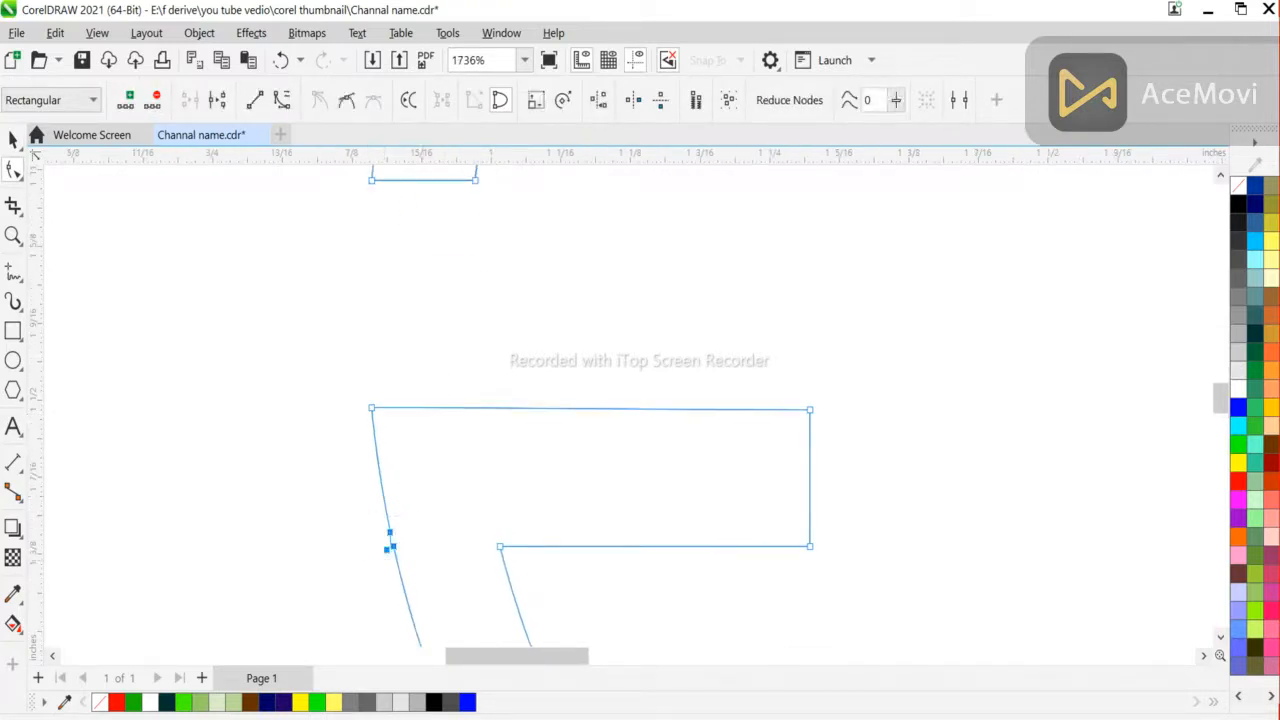
pyautogui.press('Delete')
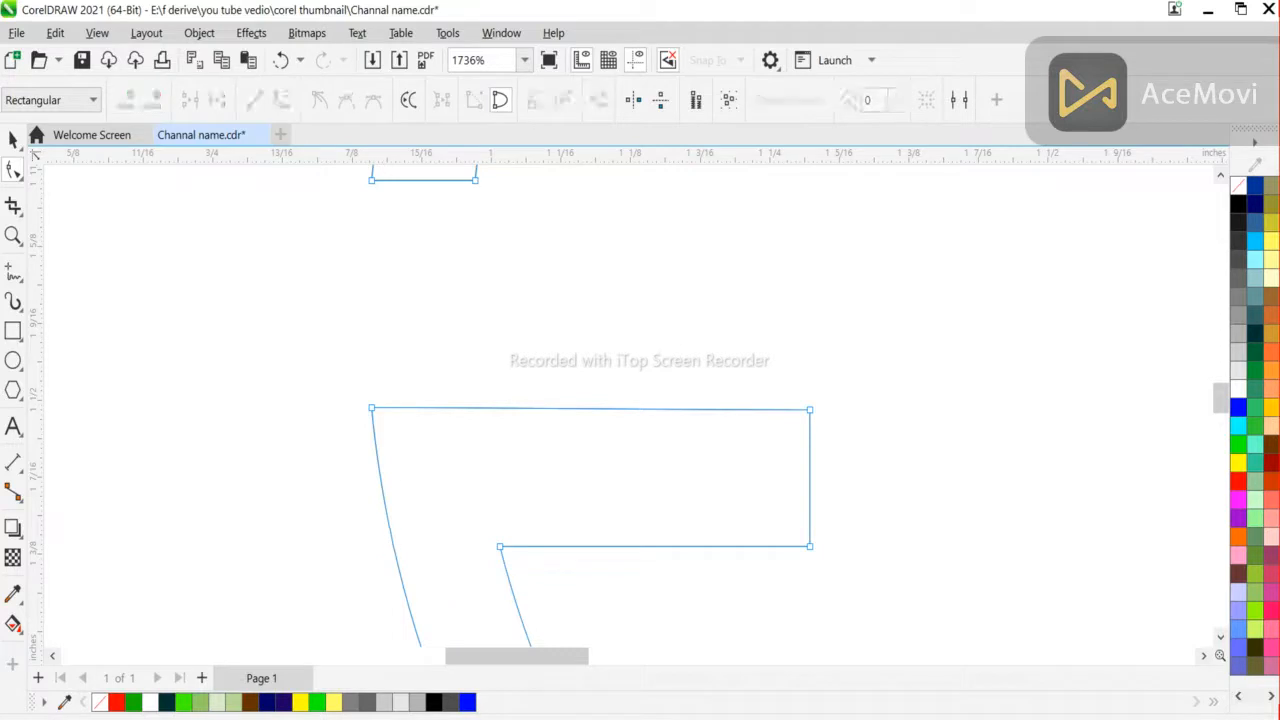
pyautogui.scroll(-7, 235, 310)
pyautogui.click(13, 140)
# Fill the G-shaped ring with solid Brown.
pyautogui.moveTo(1220, 416); pyautogui.dragTo(1220, 378)
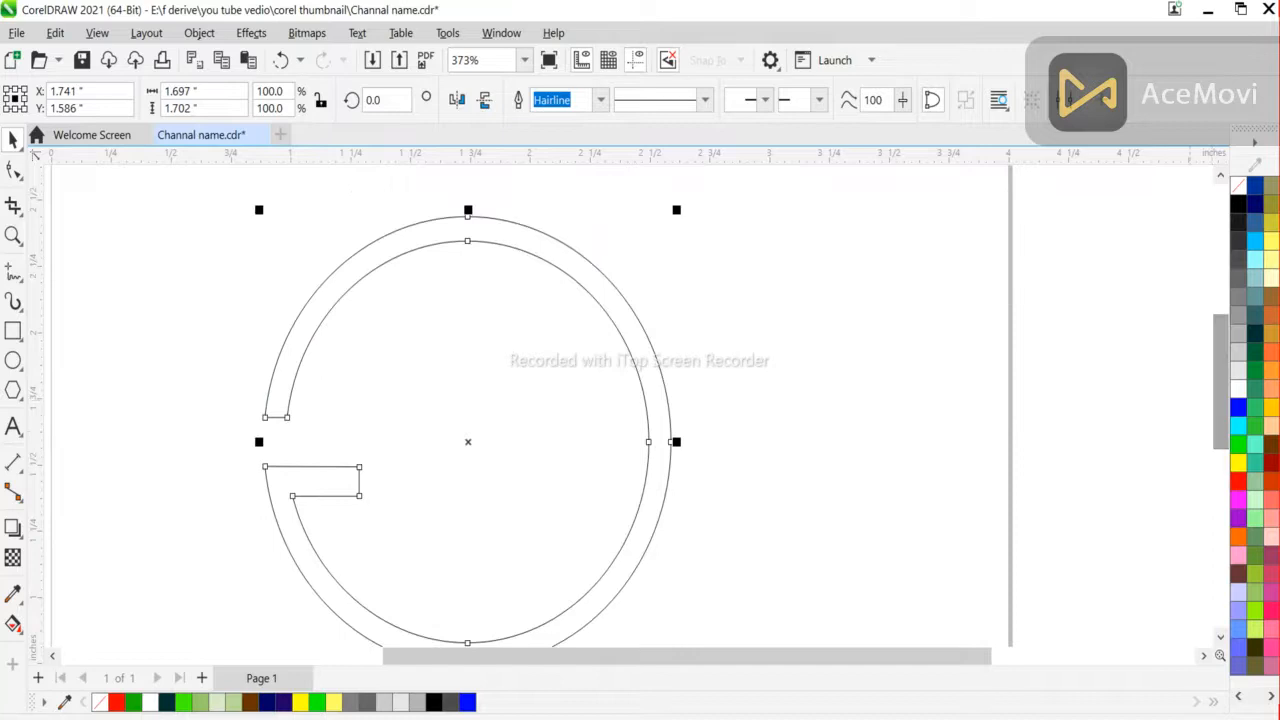
pyautogui.scroll(-2, 783, 472)
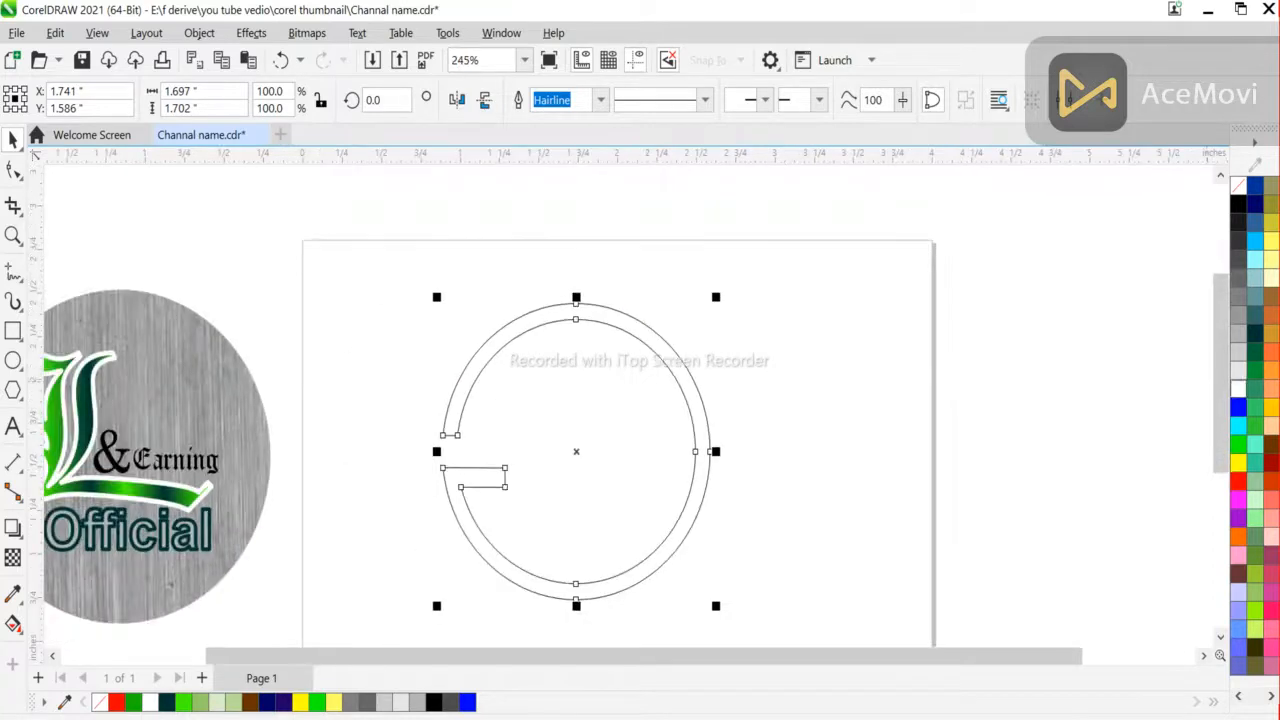
pyautogui.moveTo(1220, 389); pyautogui.dragTo(1220, 402)
pyautogui.click(1040, 388)
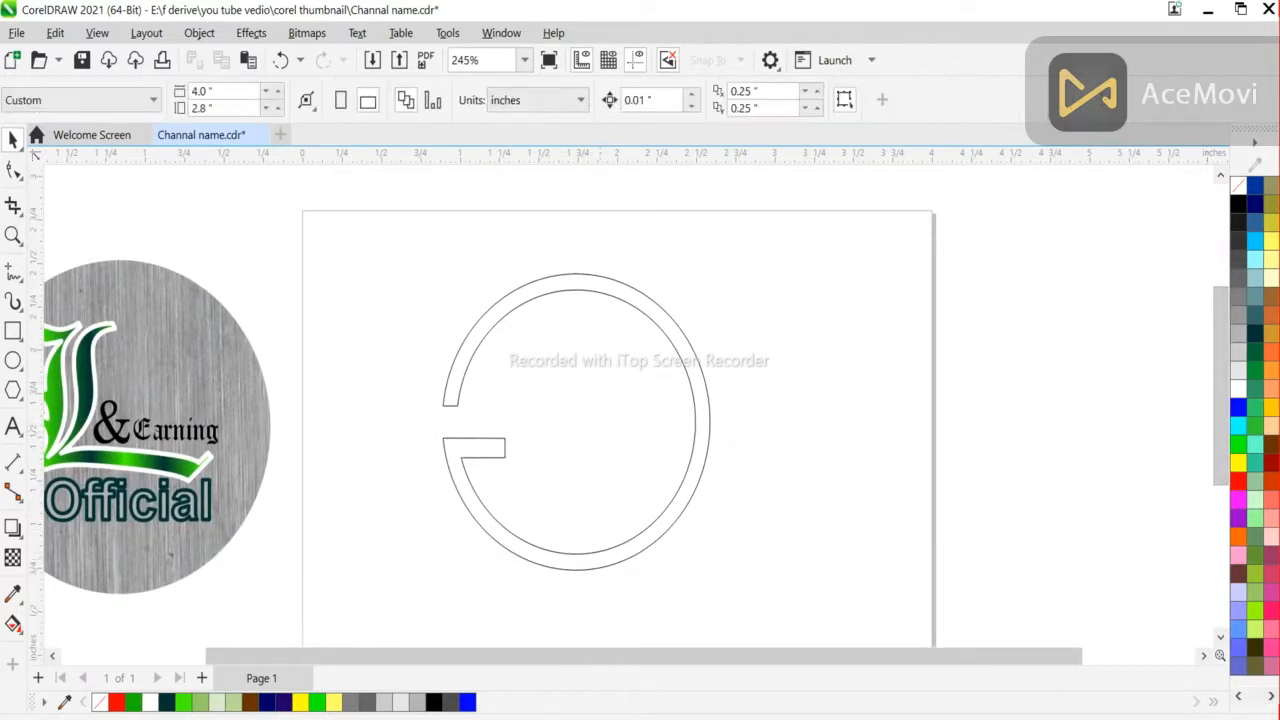
pyautogui.click(567, 562)
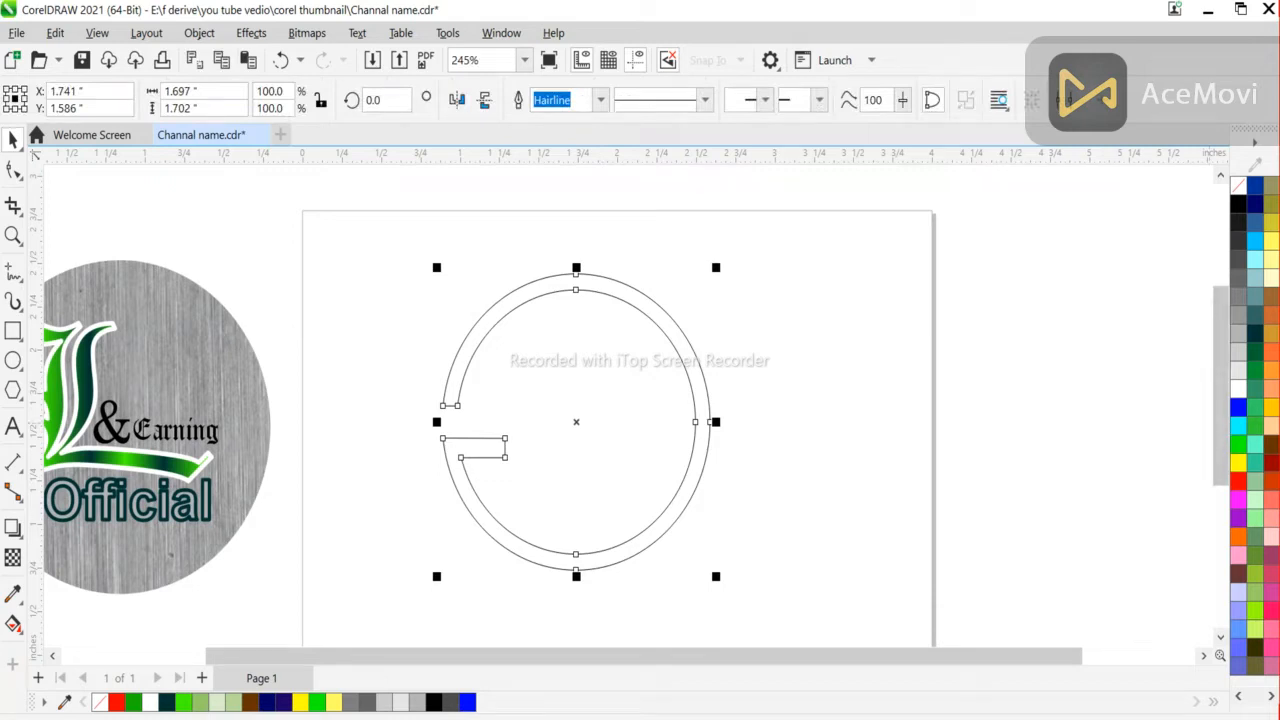
pyautogui.click(1270, 297)
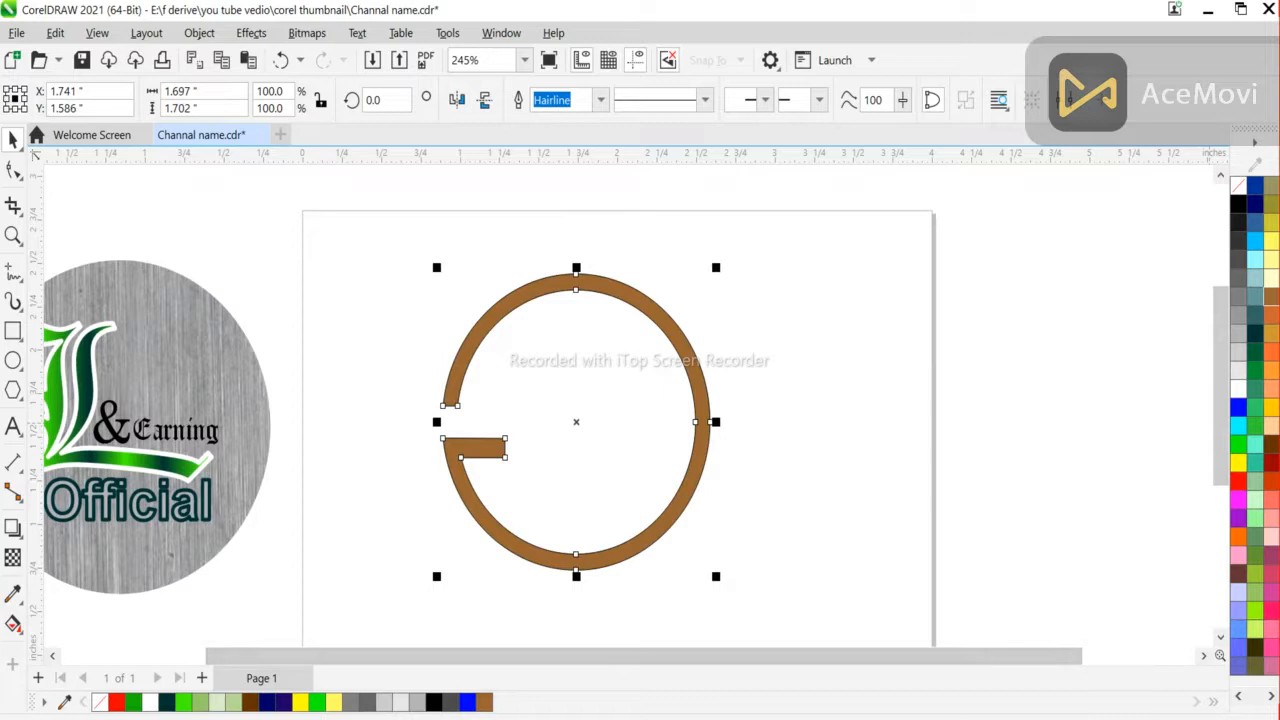
pyautogui.press('Escape')
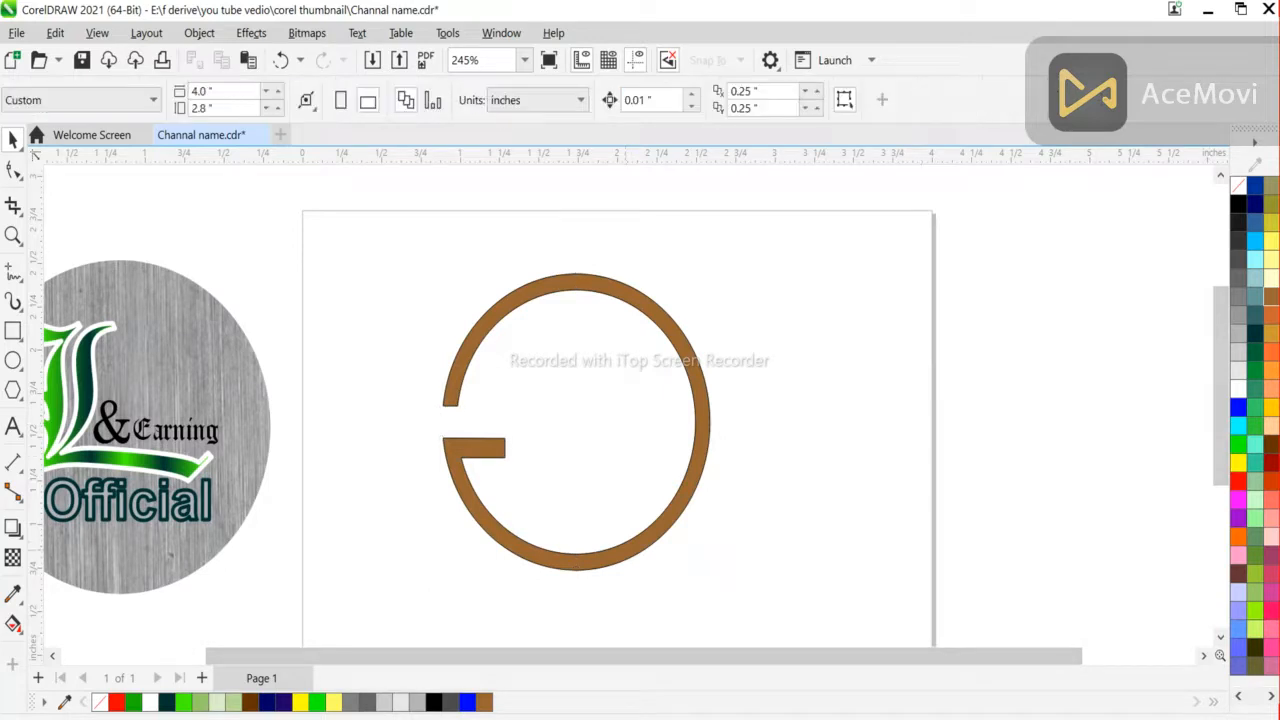
# Apply a vertical linear gradient from the ring's top to its bottom, and add a middle colour node at about 53%.
pyautogui.click(625, 551)
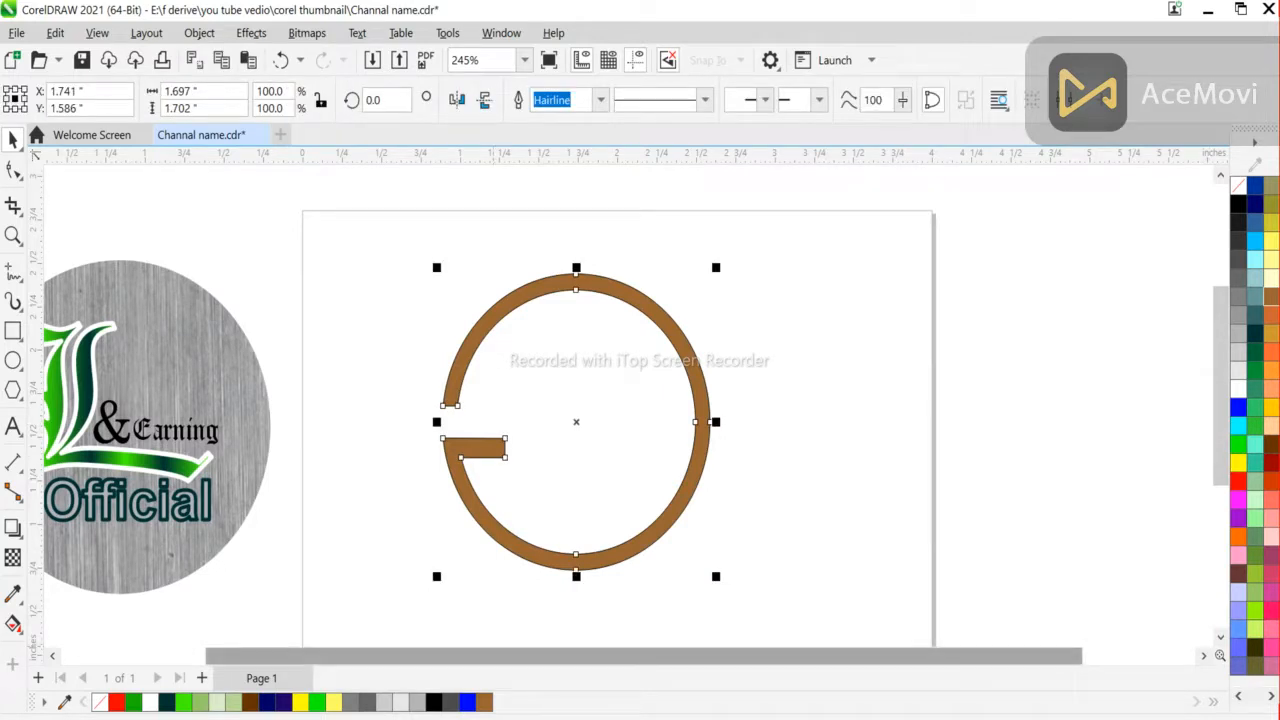
pyautogui.press('g')
pyautogui.moveTo(575, 276); pyautogui.dragTo(574, 564)
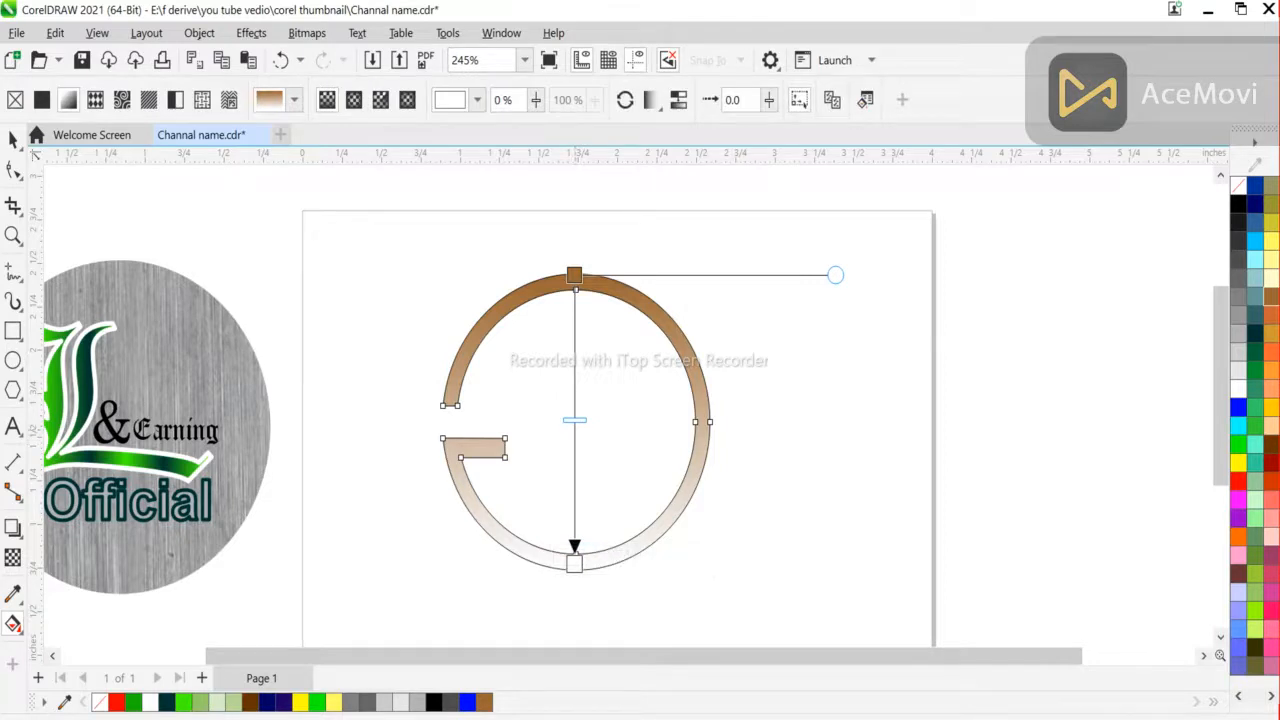
pyautogui.doubleClick(574, 428)
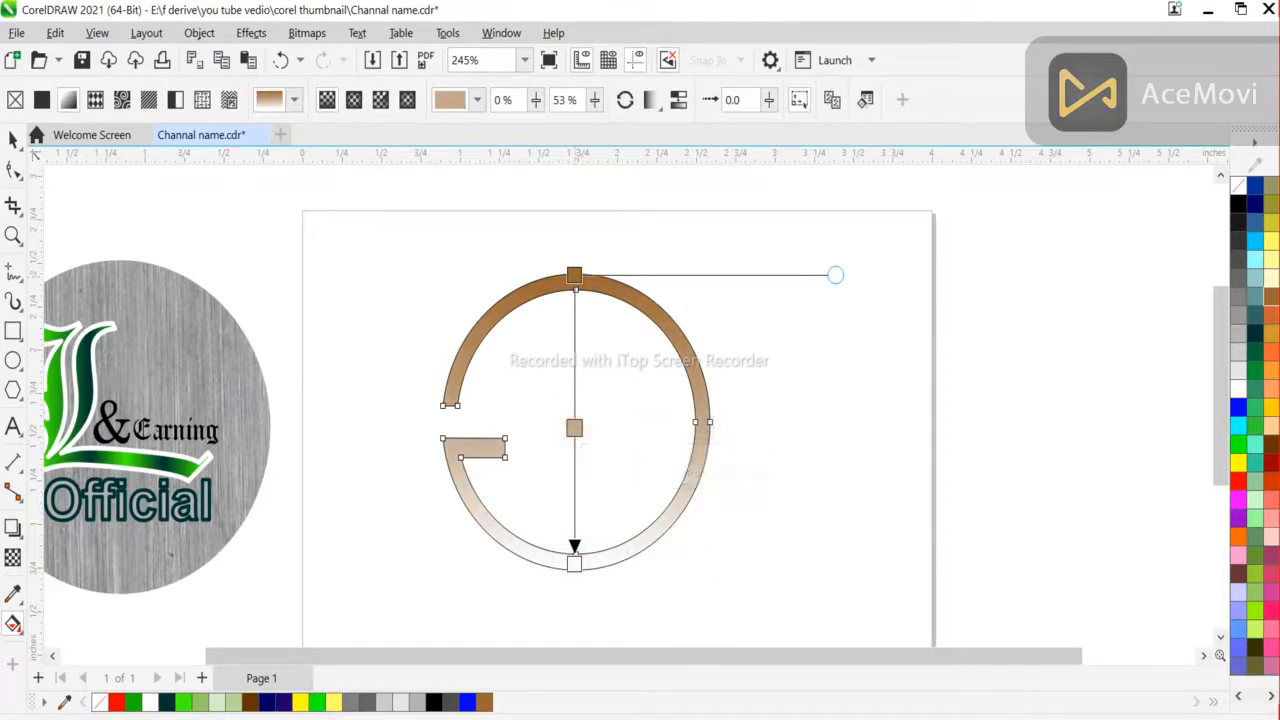
# Set the gradient's top node to dark gray, the middle node to Brown and the bottom node to black.
pyautogui.click(574, 275)
pyautogui.click(1238, 222)
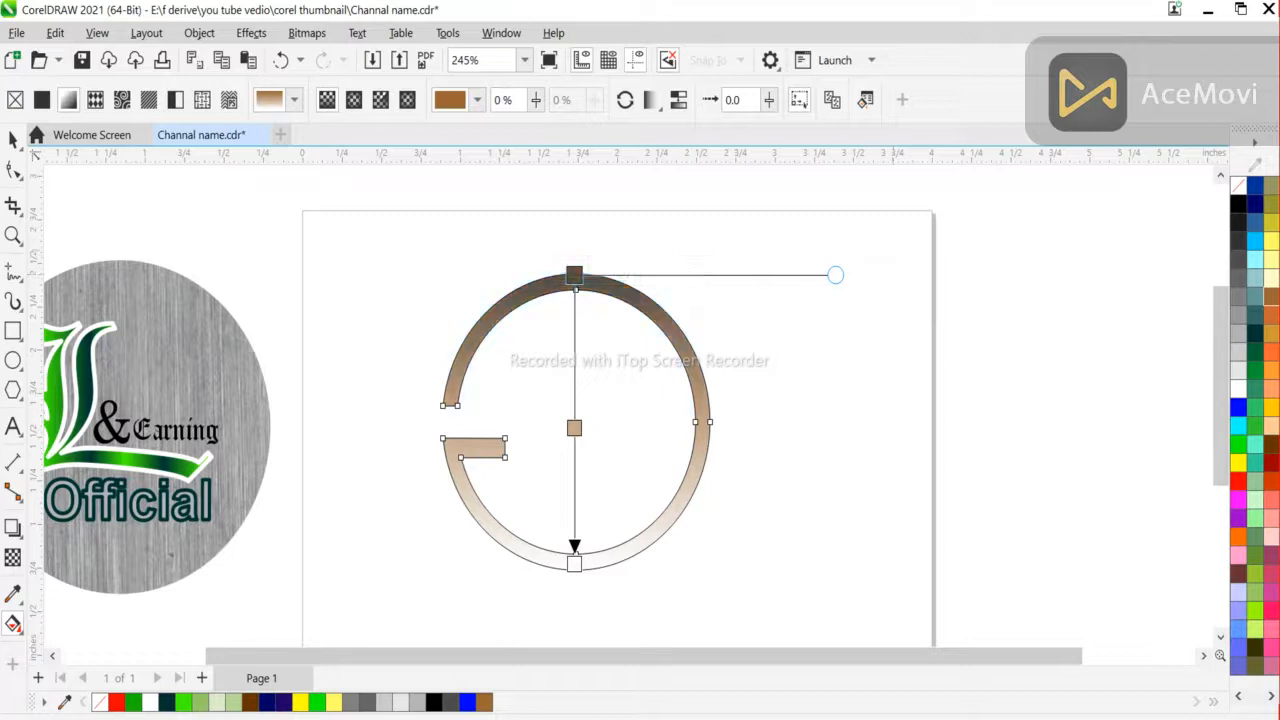
pyautogui.click(574, 428)
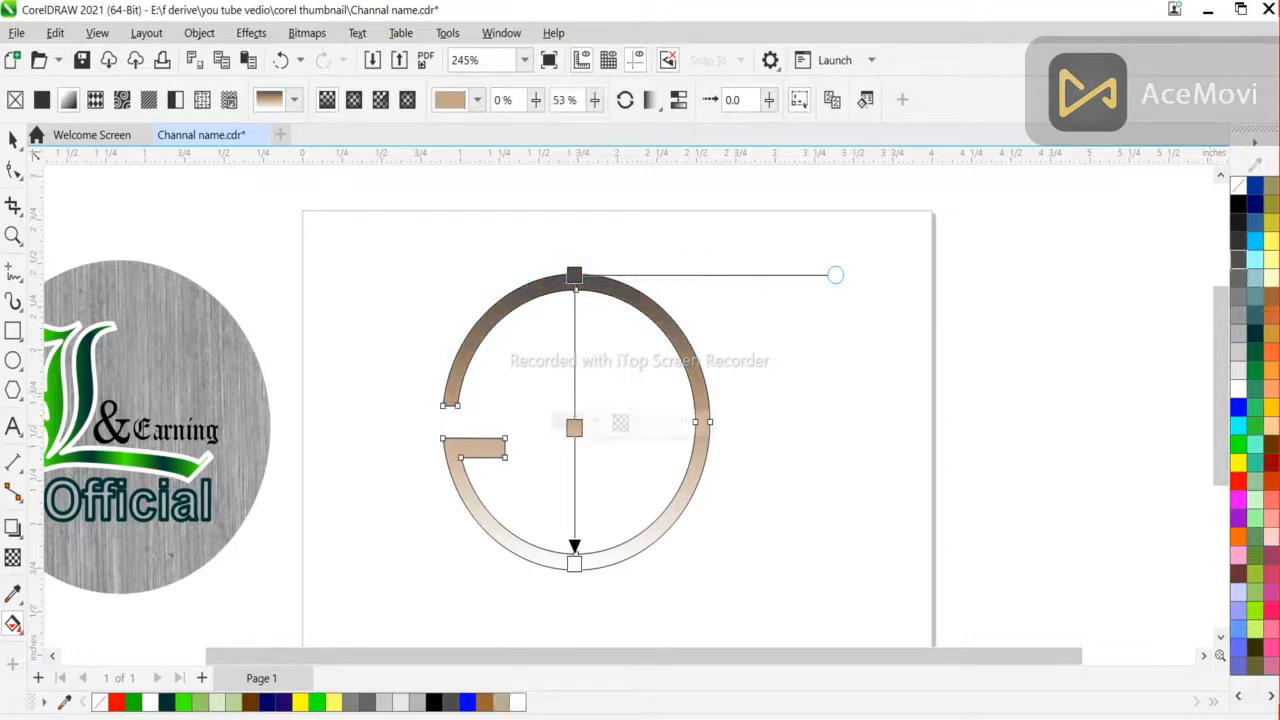
pyautogui.click(1271, 298)
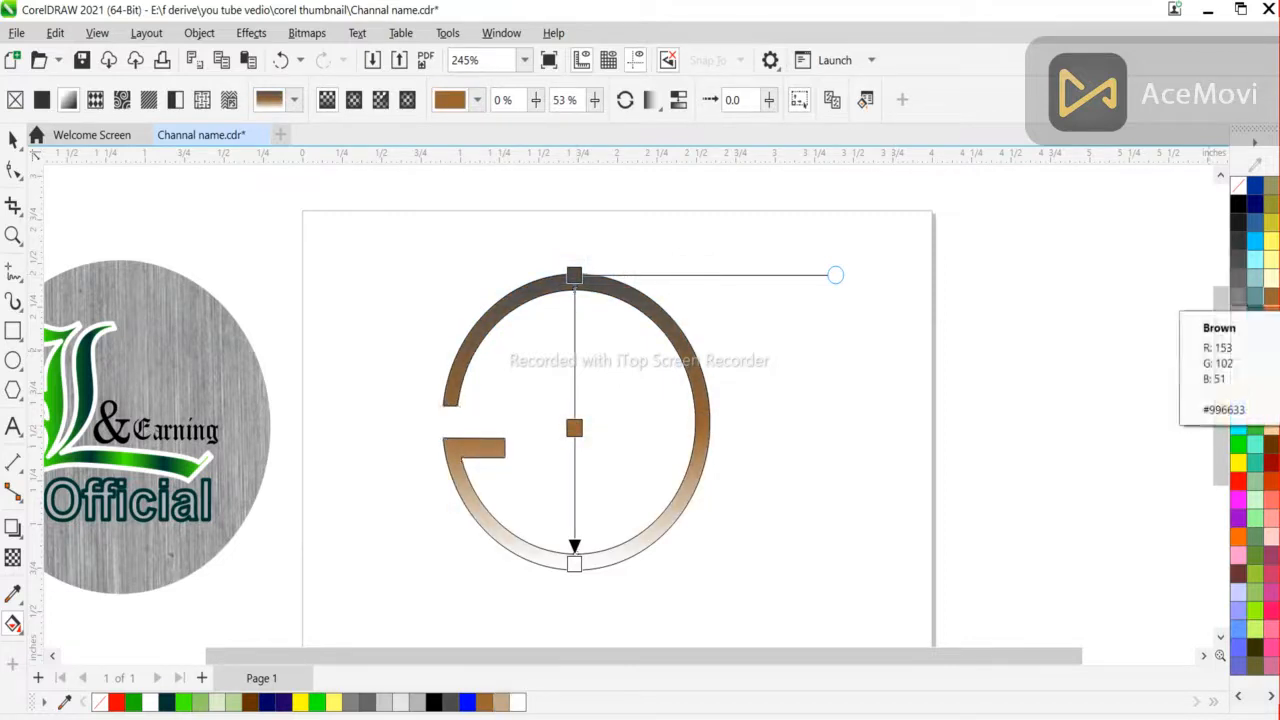
pyautogui.click(574, 563)
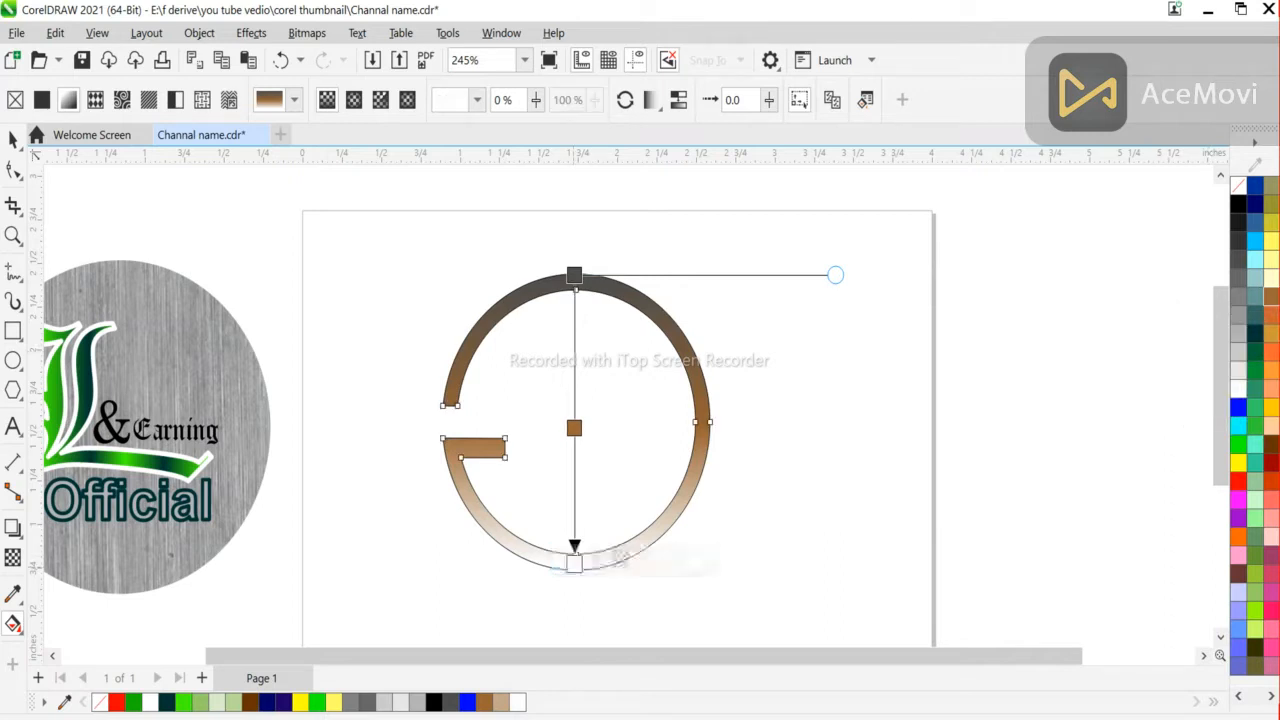
pyautogui.click(1238, 204)
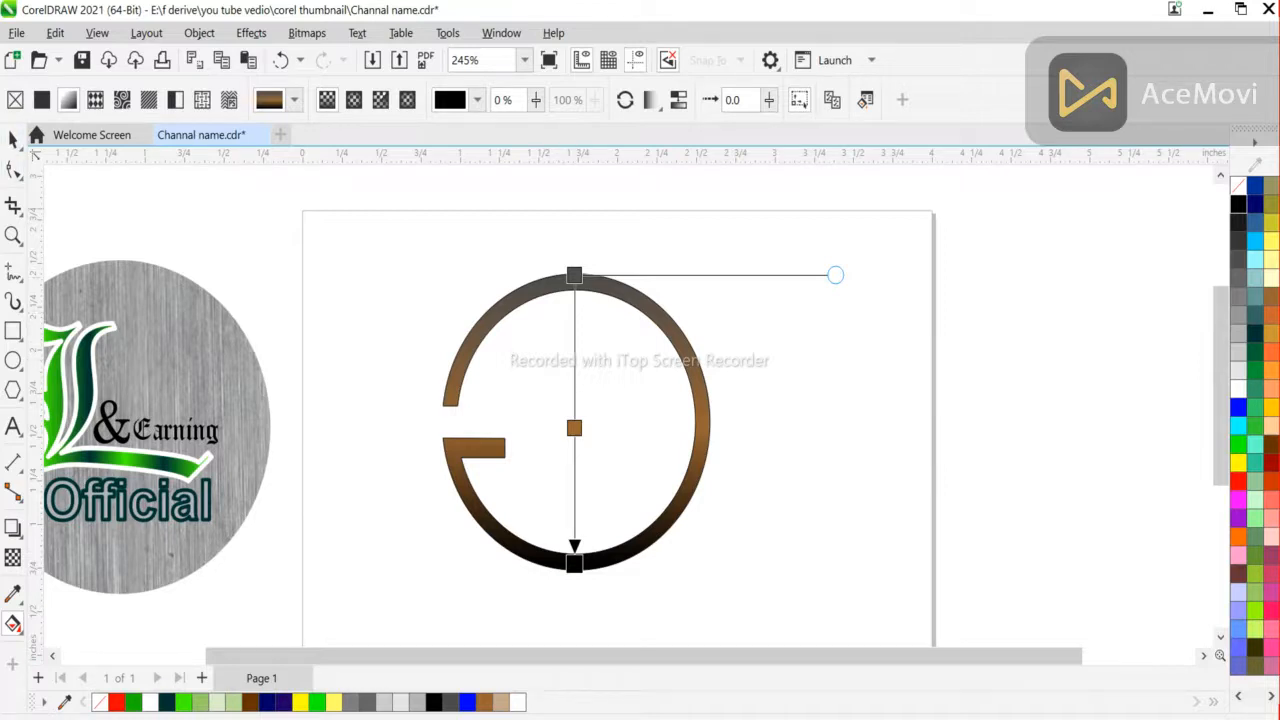
# Change the gradient's top node to a lighter, medium gray from the RGB palette.
pyautogui.click(574, 275)
pyautogui.click(595, 268)
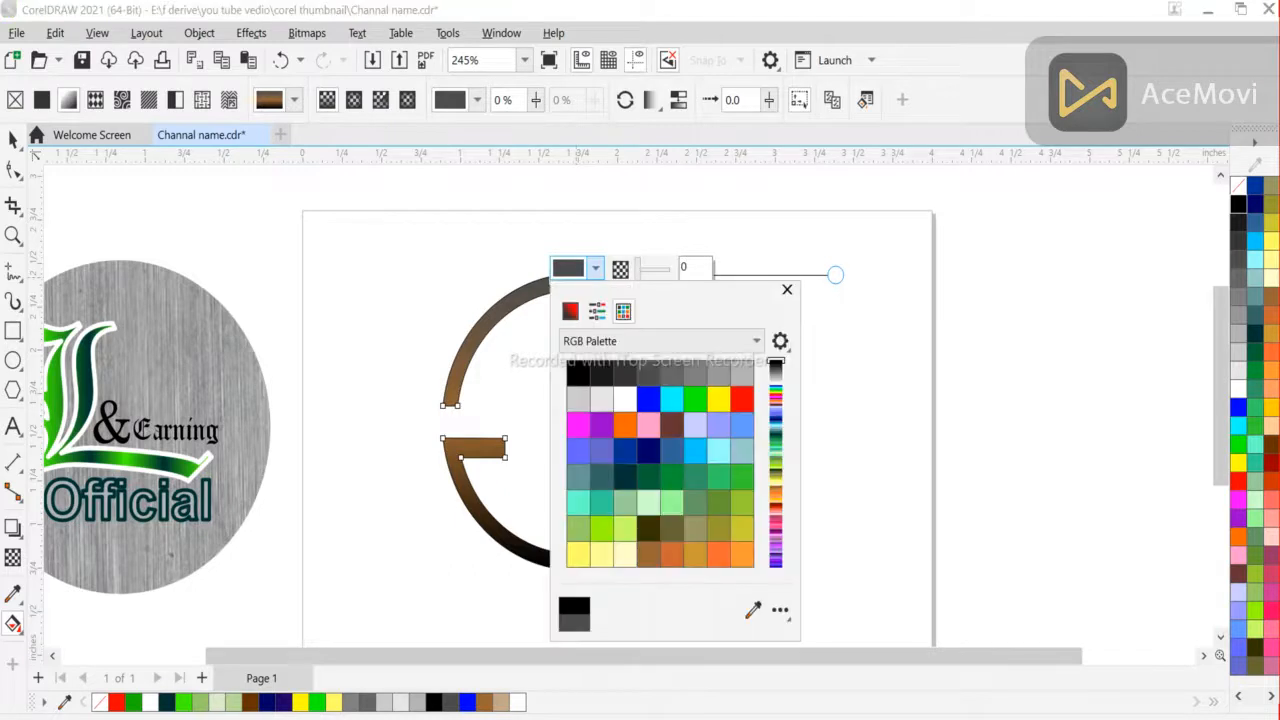
pyautogui.click(695, 373)
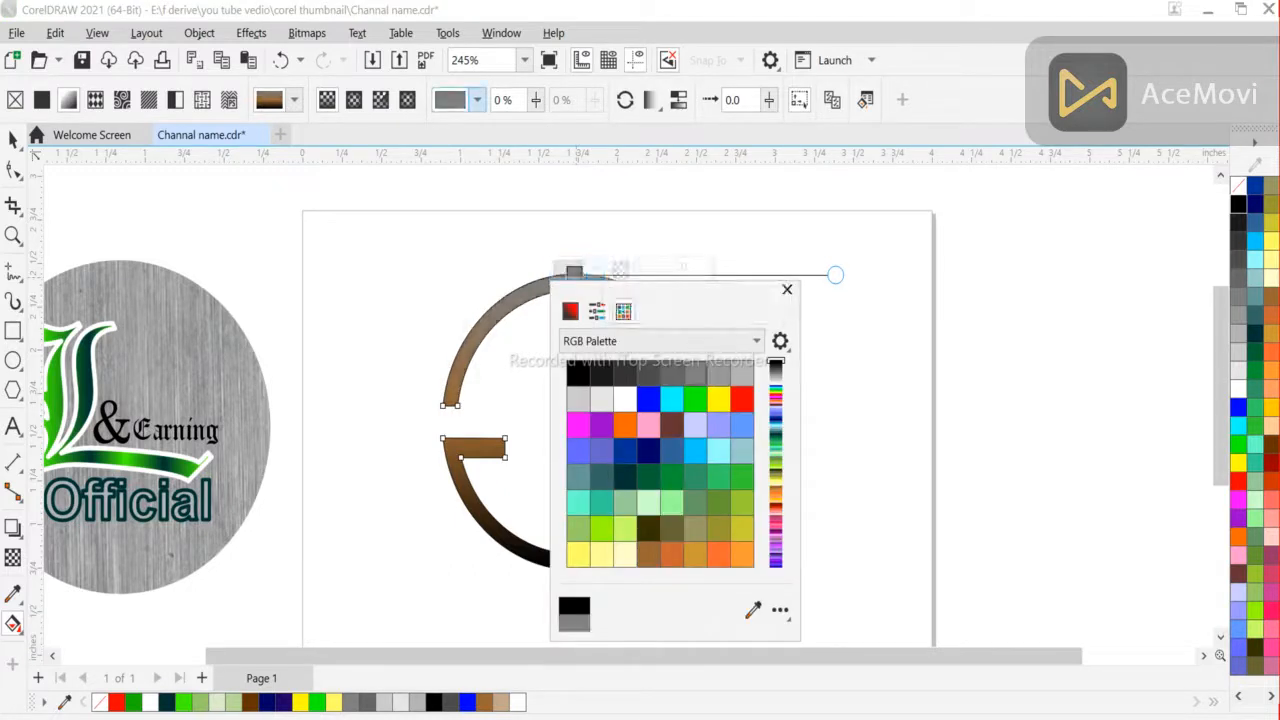
pyautogui.click(787, 290)
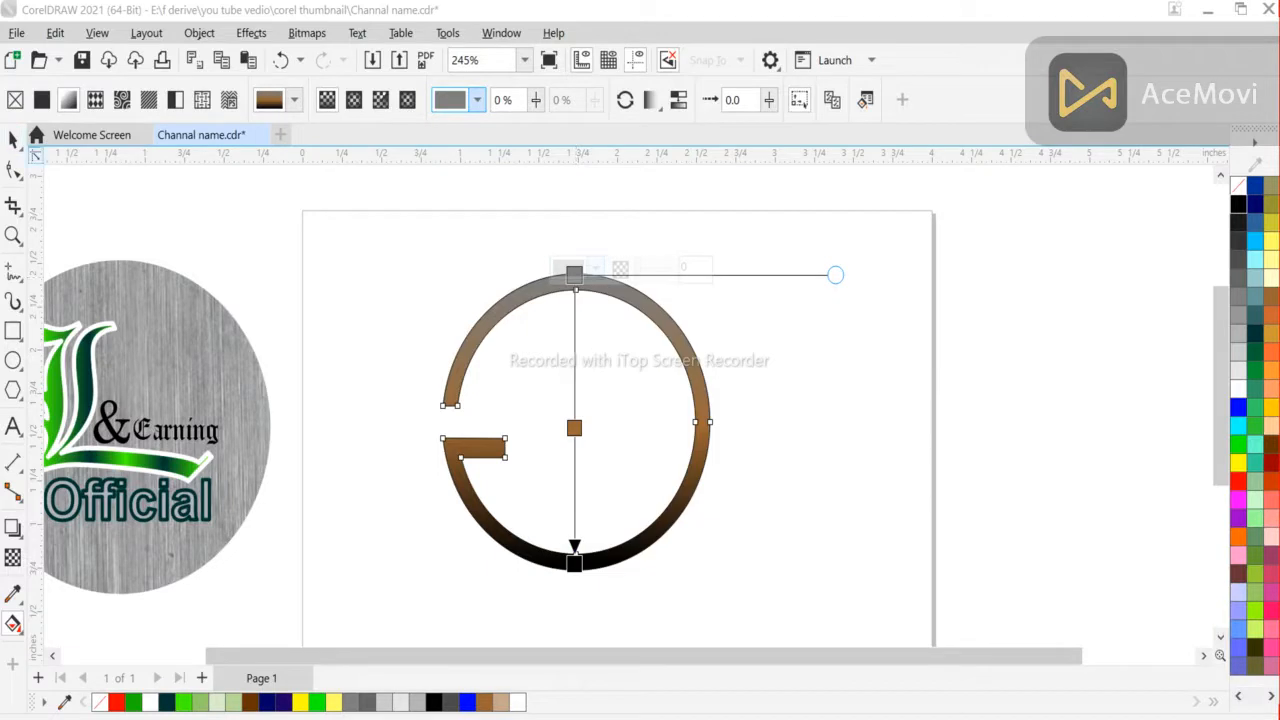
# Remove the outline from the gradient-filled ring.
pyautogui.click(13, 140)
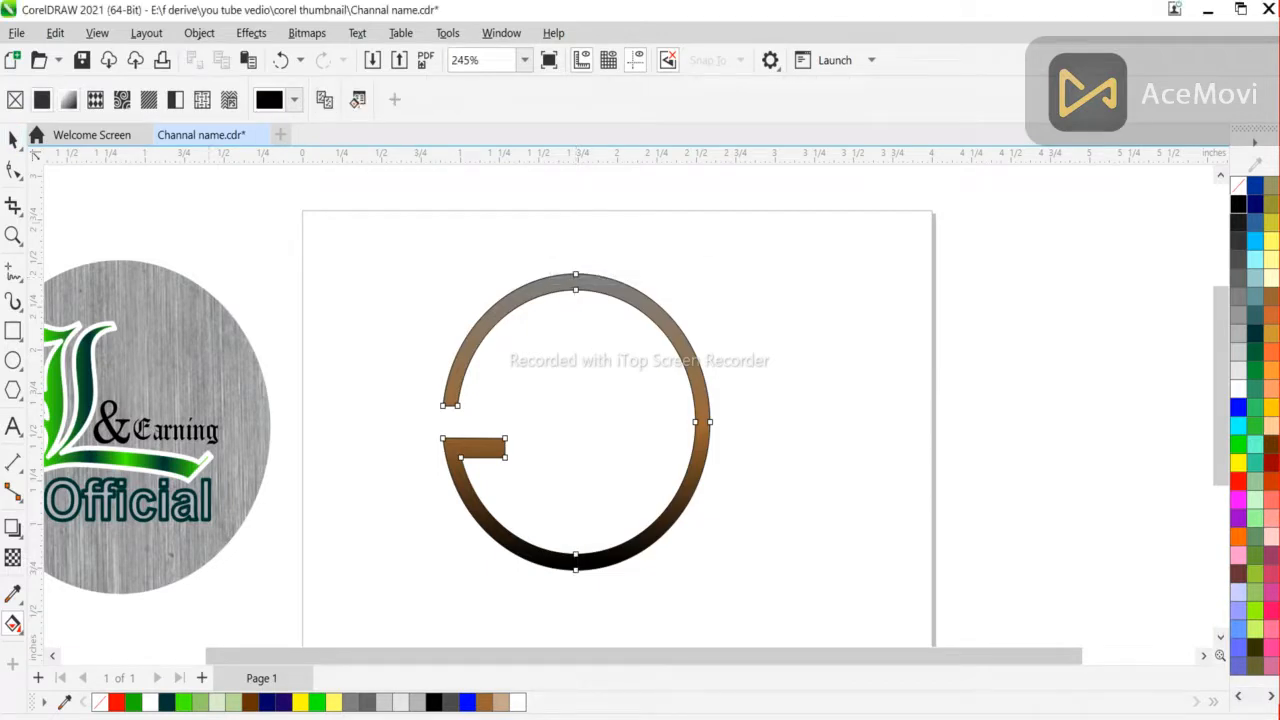
pyautogui.click(13, 140)
pyautogui.click(588, 282)
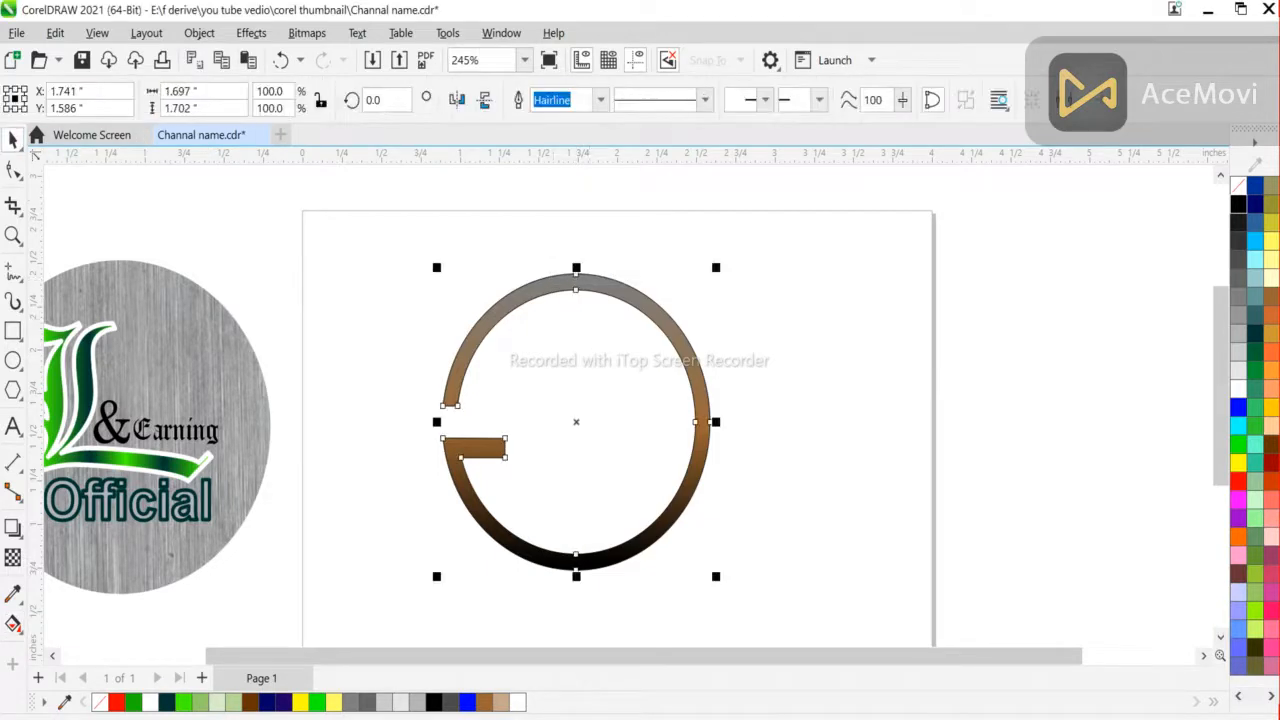
pyautogui.rightClick(1238, 186)
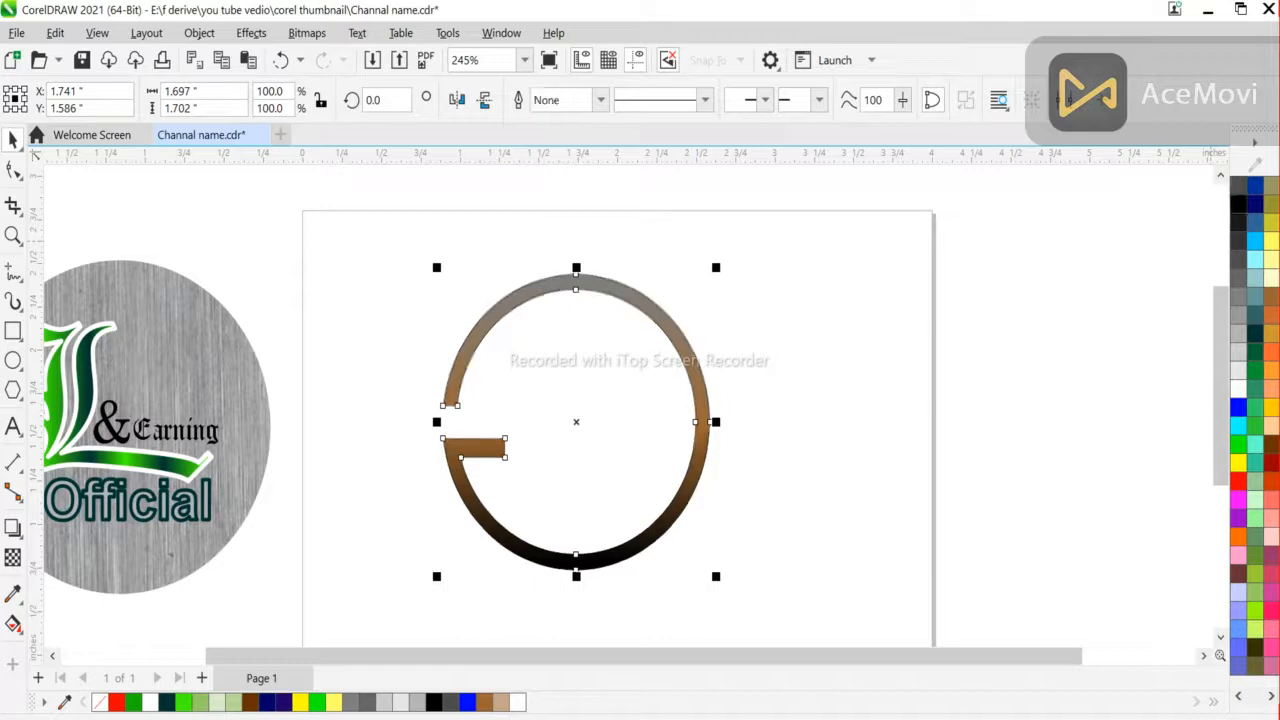
# Move the ring about 0.94 inches to the right on the page.
pyautogui.click(830, 290)
pyautogui.click(588, 282)
pyautogui.moveTo(588, 282); pyautogui.dragTo(736, 286)
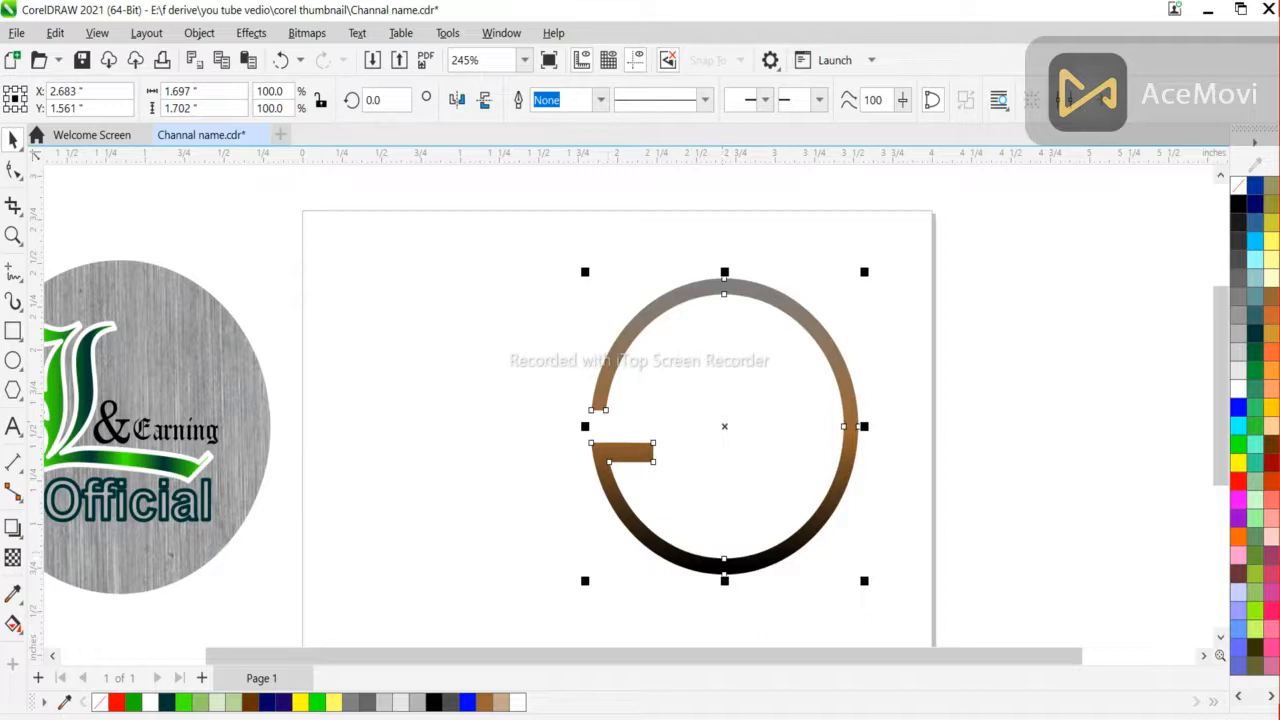
# Add the text "ctrl+c+c" in Arial 24 pt on the empty page area left of the ring.
pyautogui.click(13, 427)
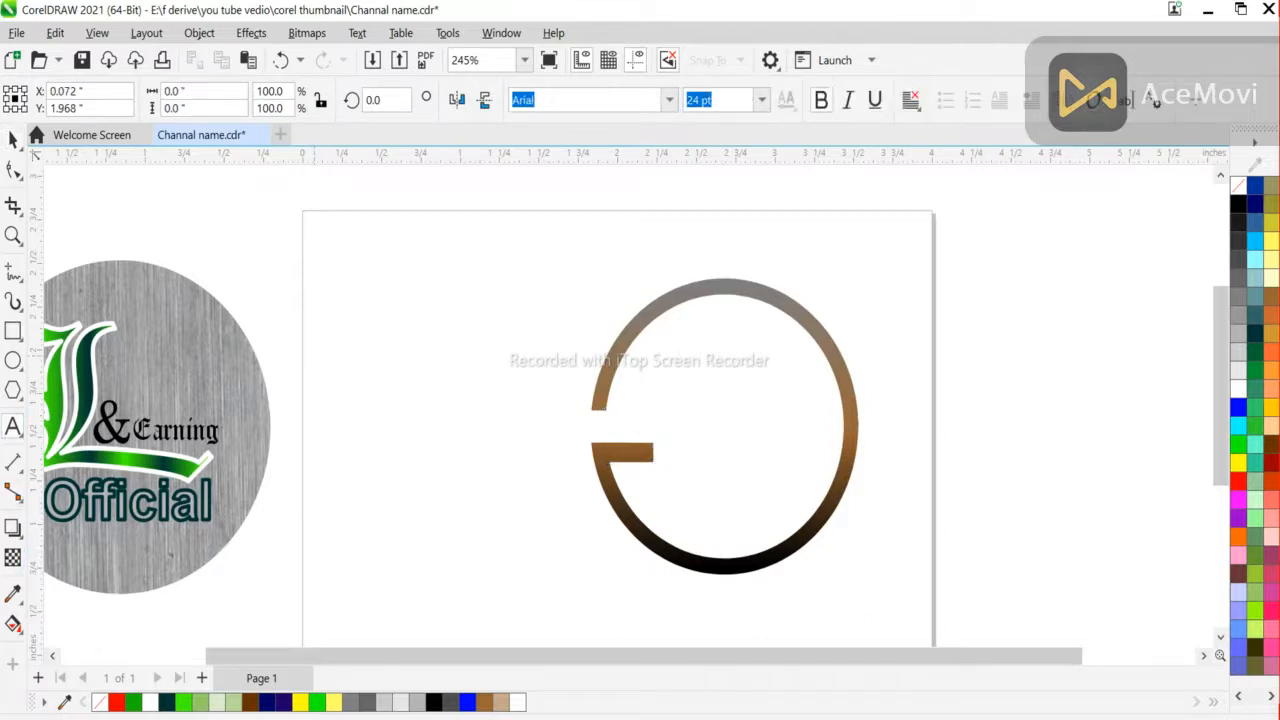
pyautogui.write('ctr')
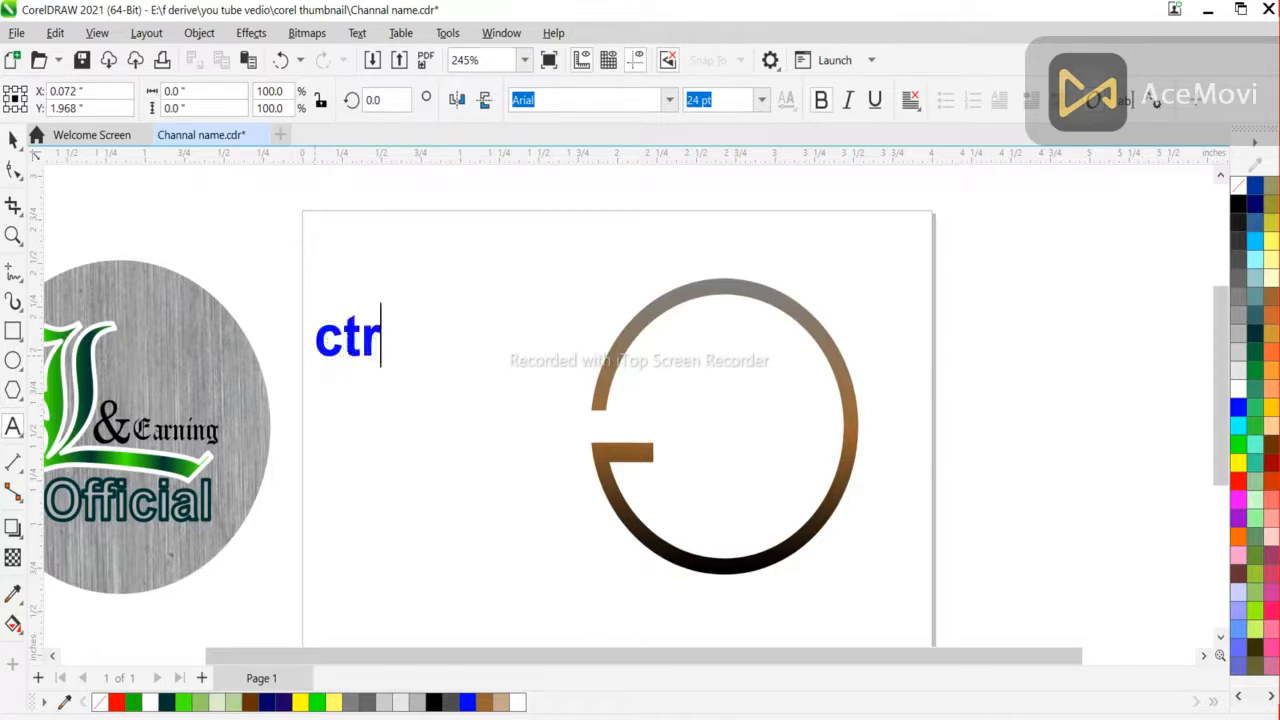
pyautogui.write('l+c+c')
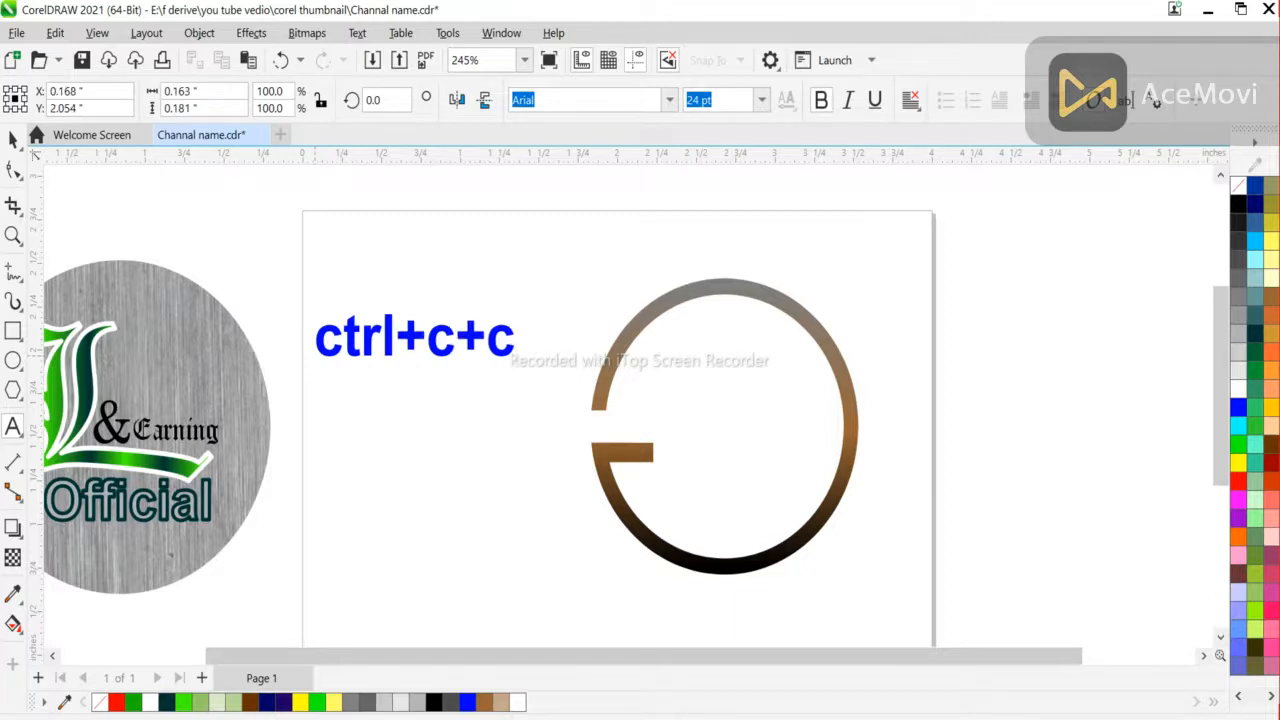
# Correct the text note to "ctrl+c+v" with "then" on a second line, and delete the note from the page.
pyautogui.press('BackSpace')
pyautogui.write('v')
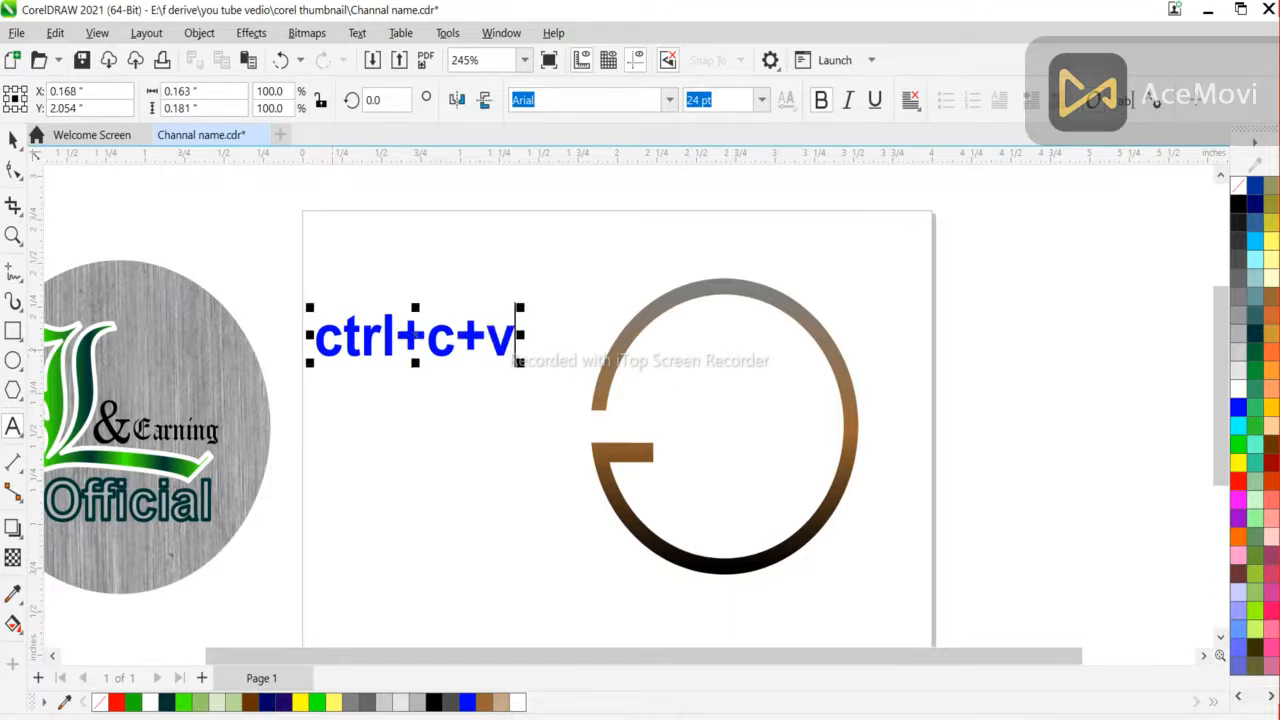
pyautogui.press('Return')
pyautogui.write('then')
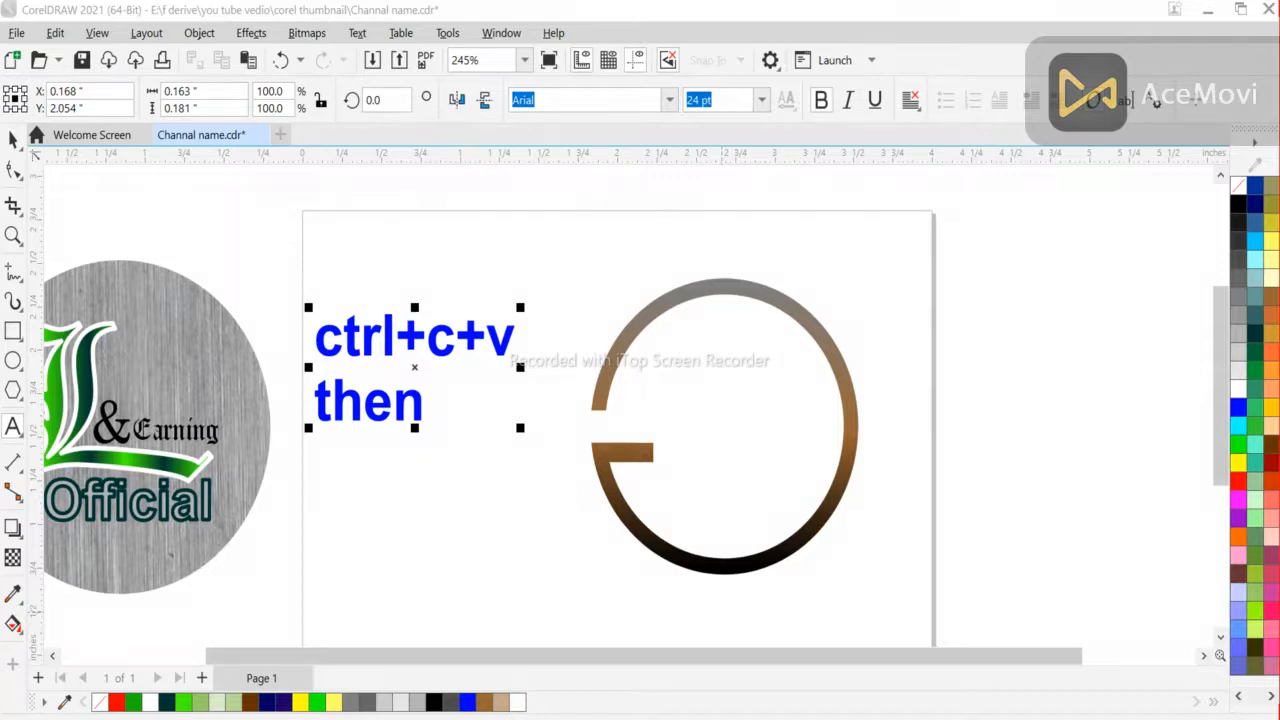
pyautogui.hotkey('ctrl', 'space')
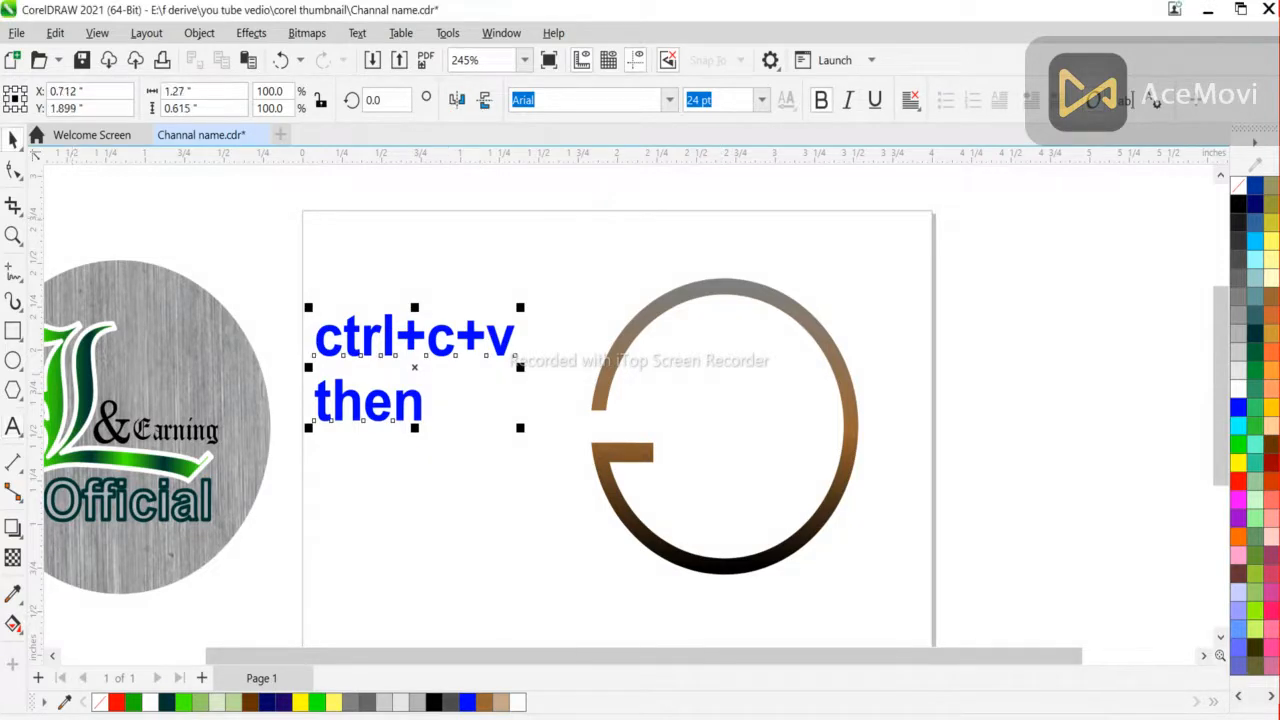
pyautogui.press('Delete')
# Duplicate the gradient-filled ring in place and mirror the copy horizontally.
pyautogui.click(599, 452)
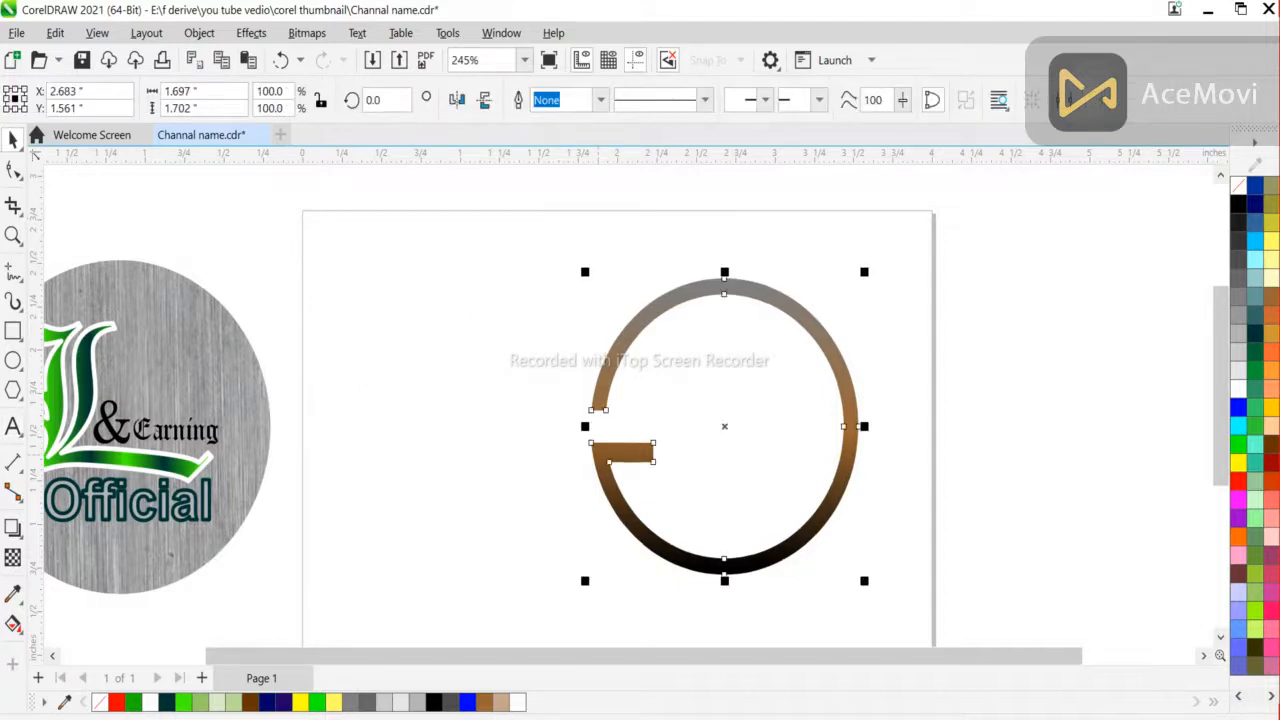
pyautogui.click(457, 99)
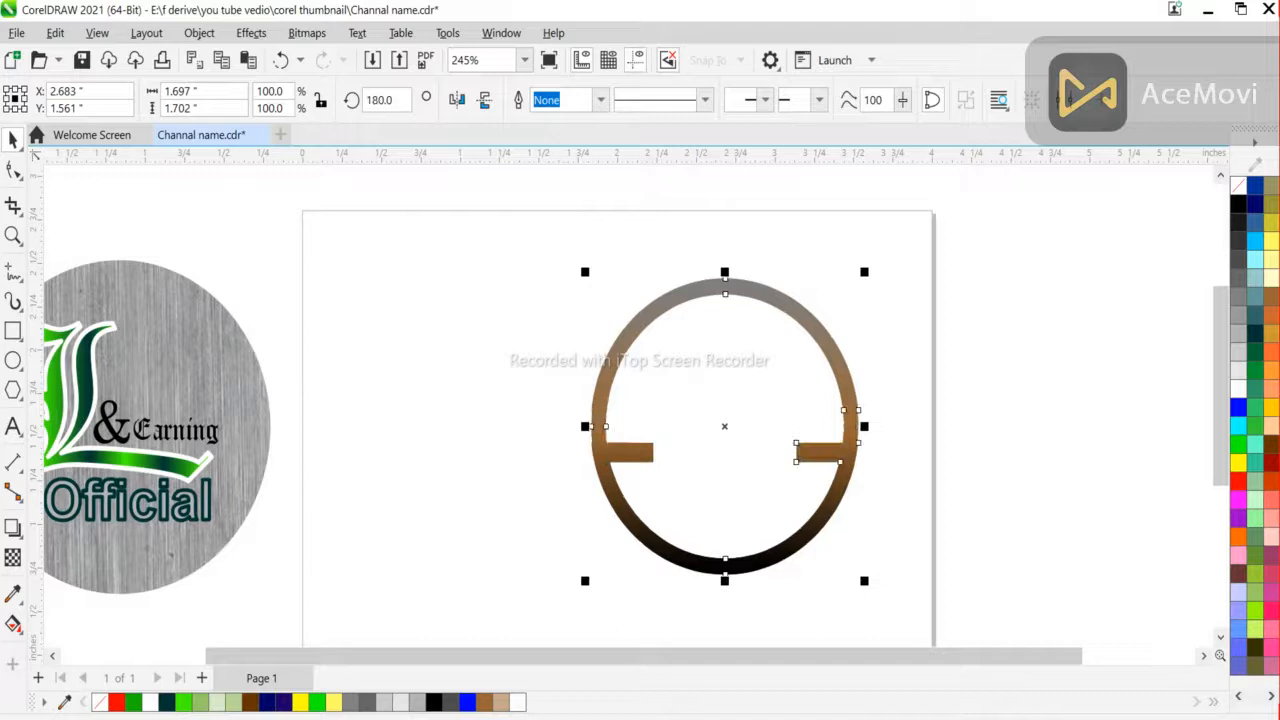
pyautogui.press('Escape')
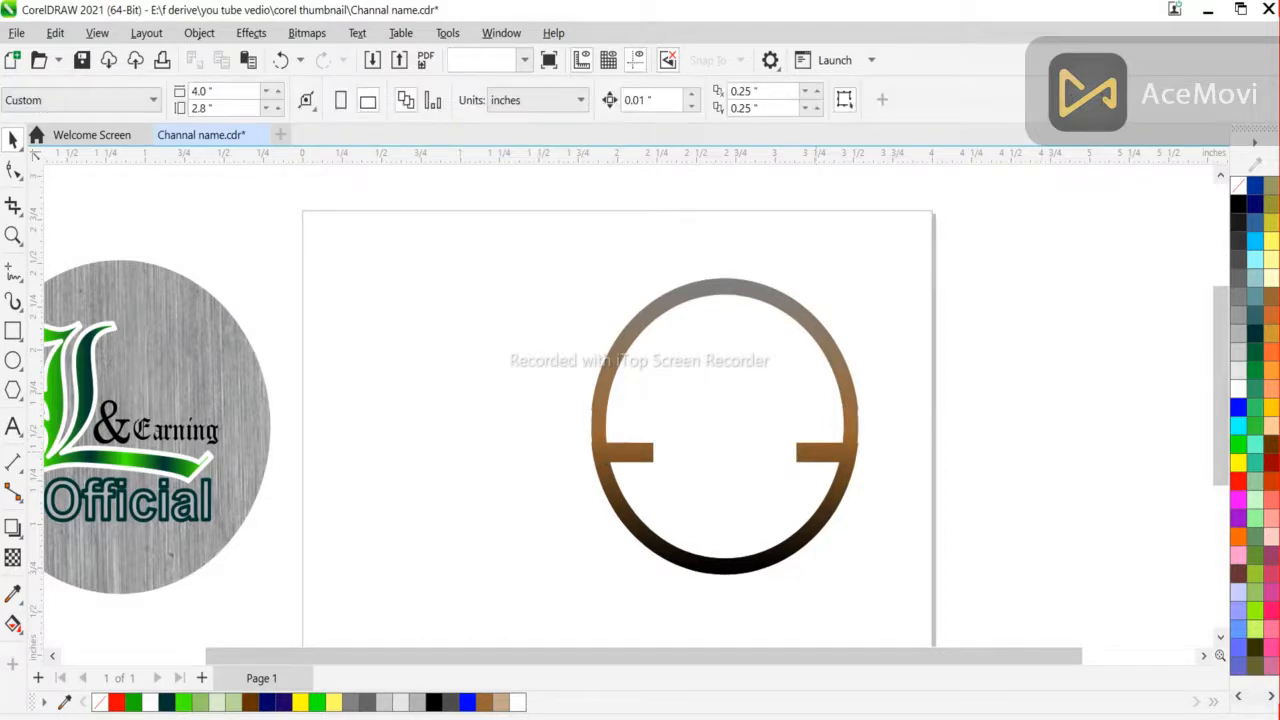
# Move the mirrored ring copy about 0.75 inches to the left so the two rings interlock.
pyautogui.click(822, 452)
pyautogui.press('Left')
pyautogui.press('Left')
pyautogui.press('Left')
pyautogui.press('Left')
pyautogui.press('Left')
pyautogui.press('Left')
pyautogui.press('Left')
pyautogui.press('Left')
pyautogui.press('Left')
pyautogui.press('Left')
pyautogui.press('Left')
pyautogui.press('Left')
pyautogui.press('Left')
pyautogui.press('Left')
pyautogui.press('Left')
pyautogui.press('Left')
pyautogui.press('Left')
pyautogui.press('Left')
pyautogui.press('Left')
pyautogui.press('Left')
pyautogui.press('Left')
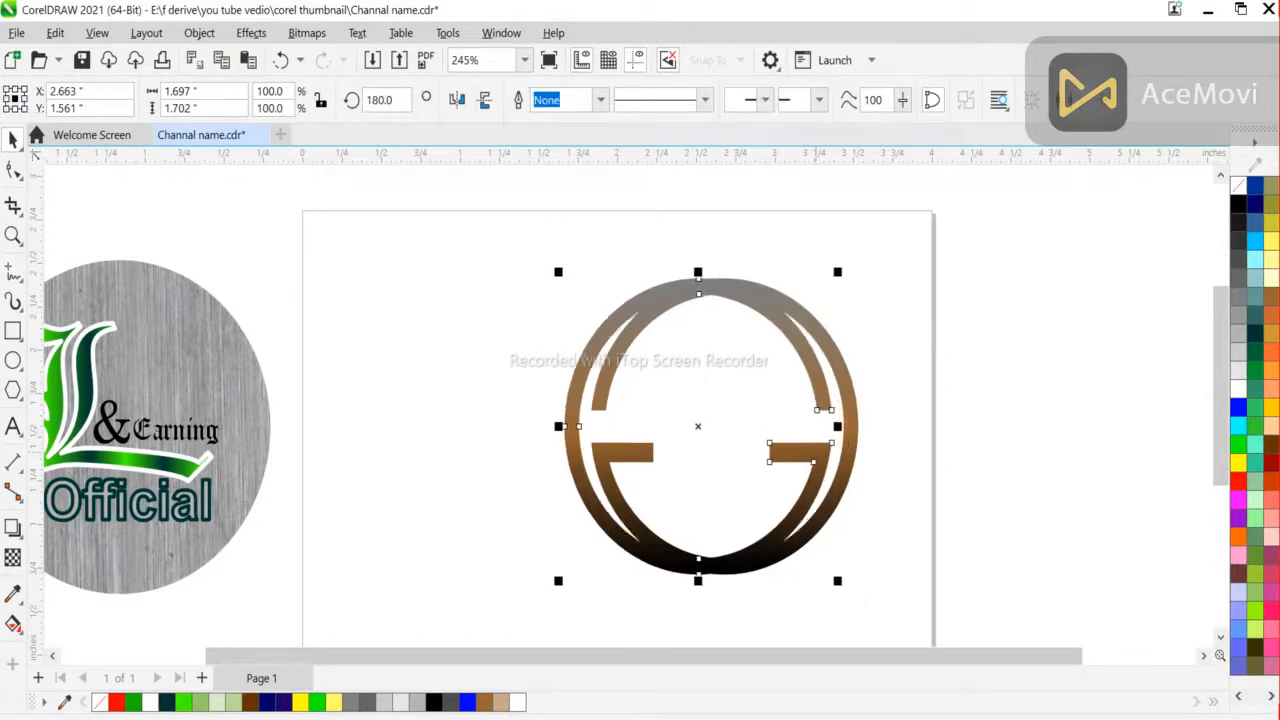
pyautogui.press('Left')
pyautogui.press('Left')
pyautogui.press('Left')
pyautogui.press('Left')
pyautogui.press('Left')
pyautogui.press('Left')
pyautogui.press('Left')
pyautogui.press('Left')
pyautogui.press('Left')
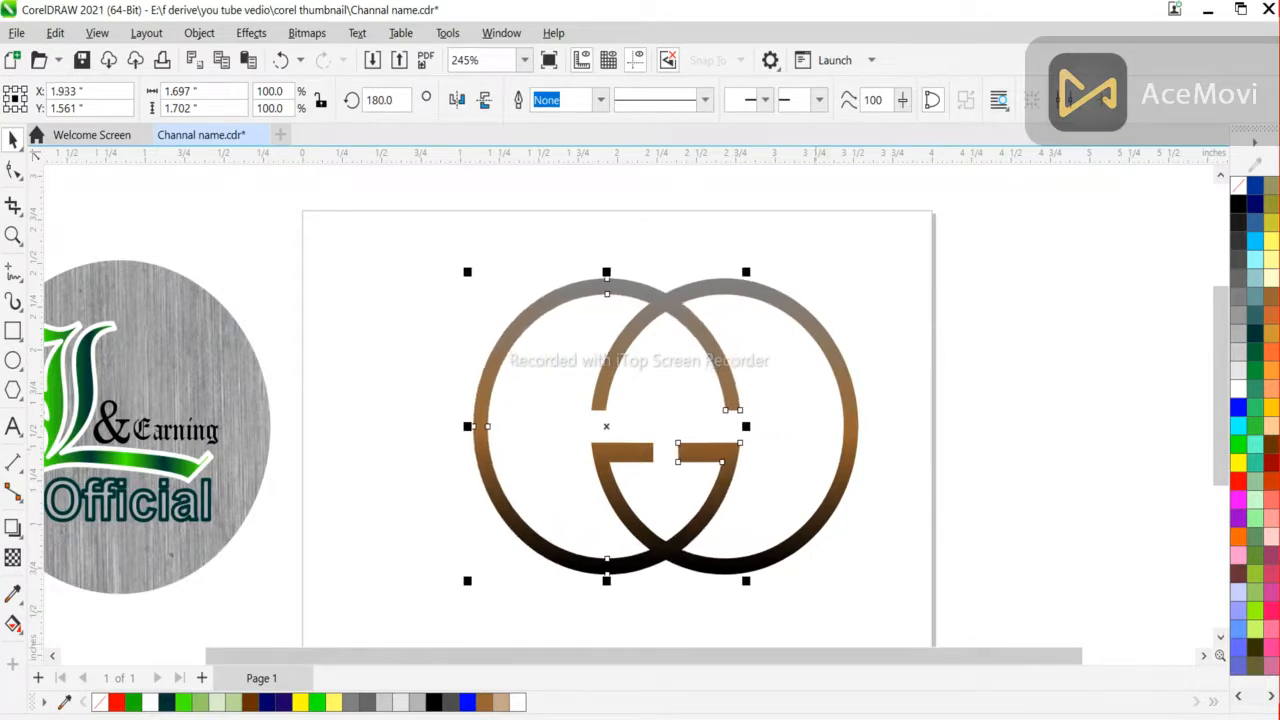
pyautogui.press('Escape')
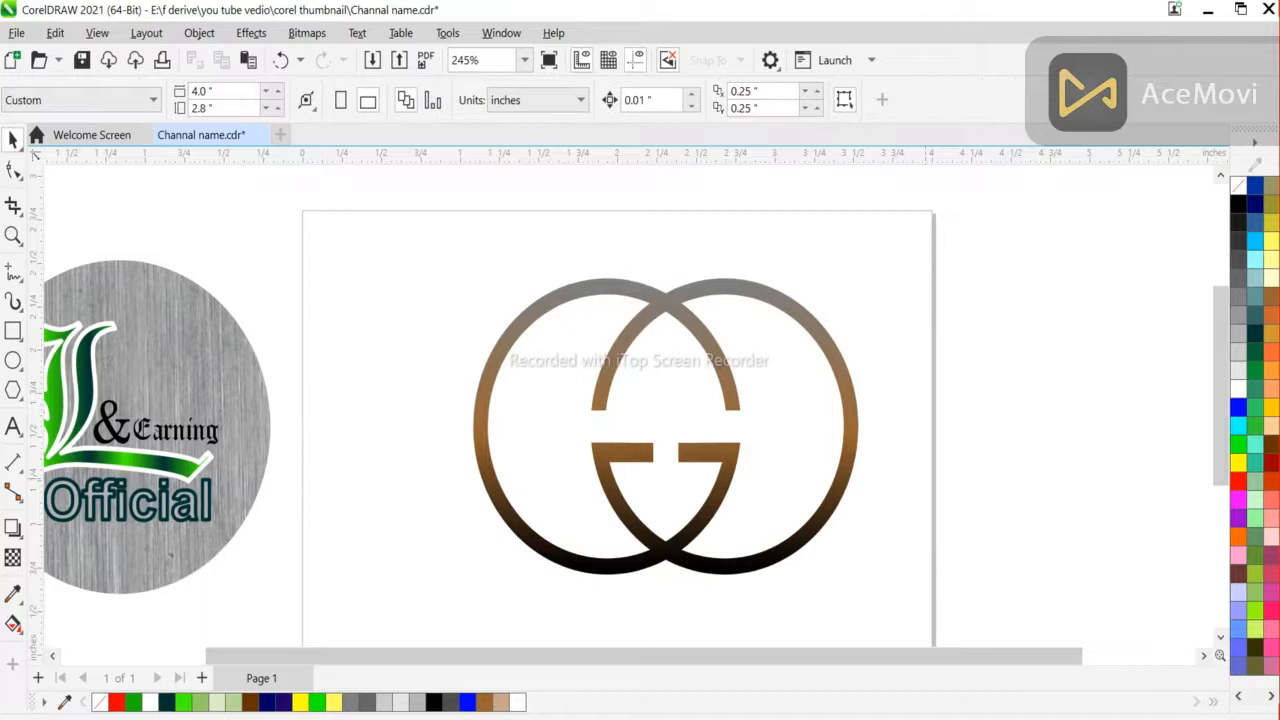
# Select both interlocking rings and group them into one object.
pyautogui.moveTo(750, 316); pyautogui.dragTo(882, 576)
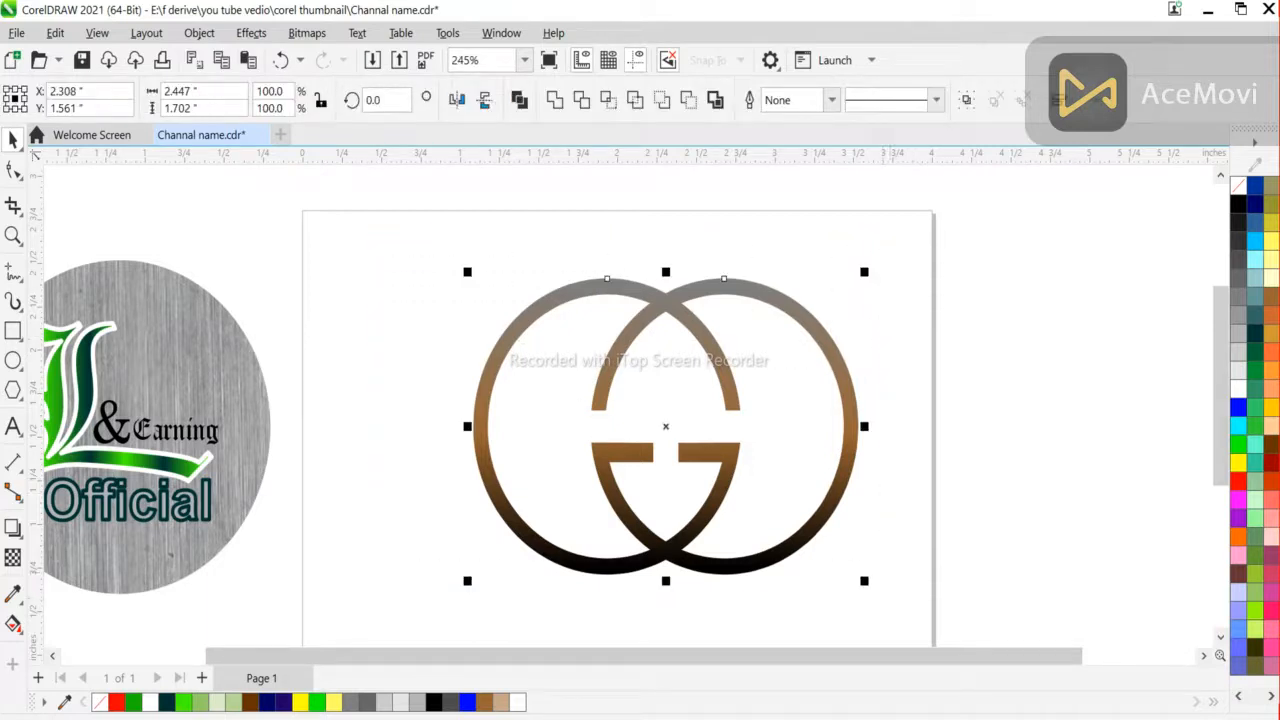
pyautogui.press('Escape')
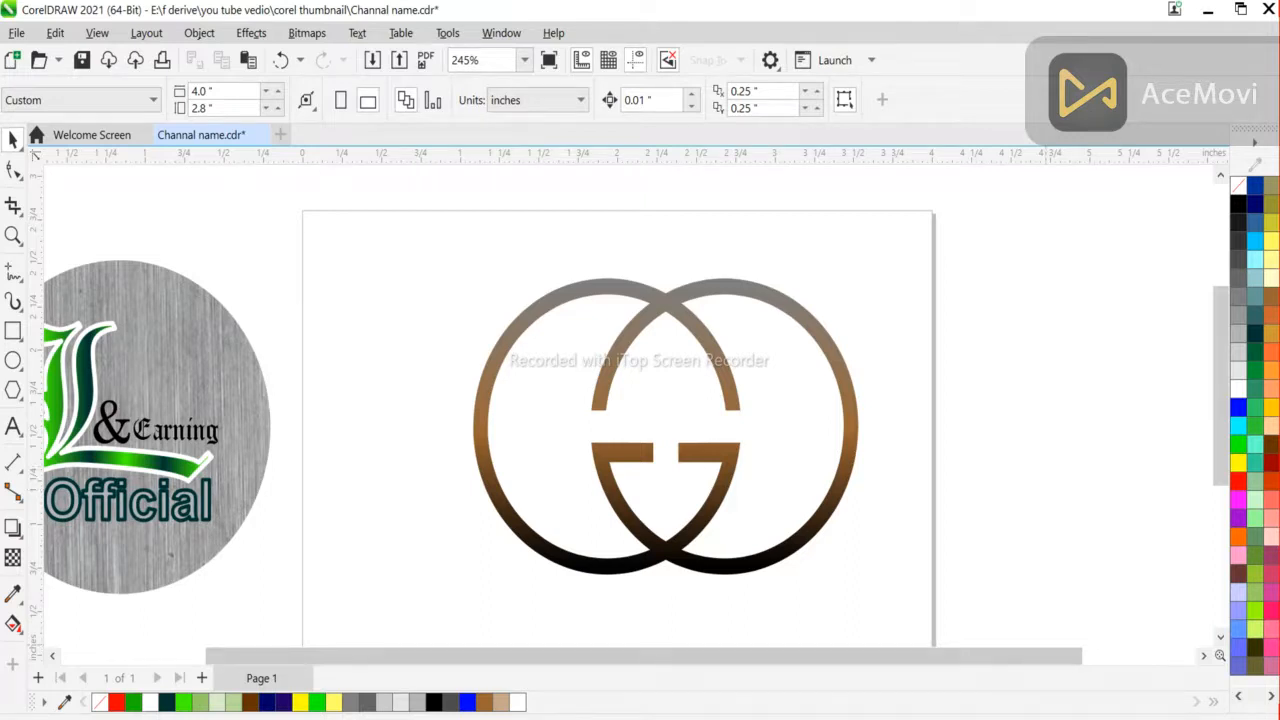
pyautogui.moveTo(429, 324); pyautogui.dragTo(386, 614)
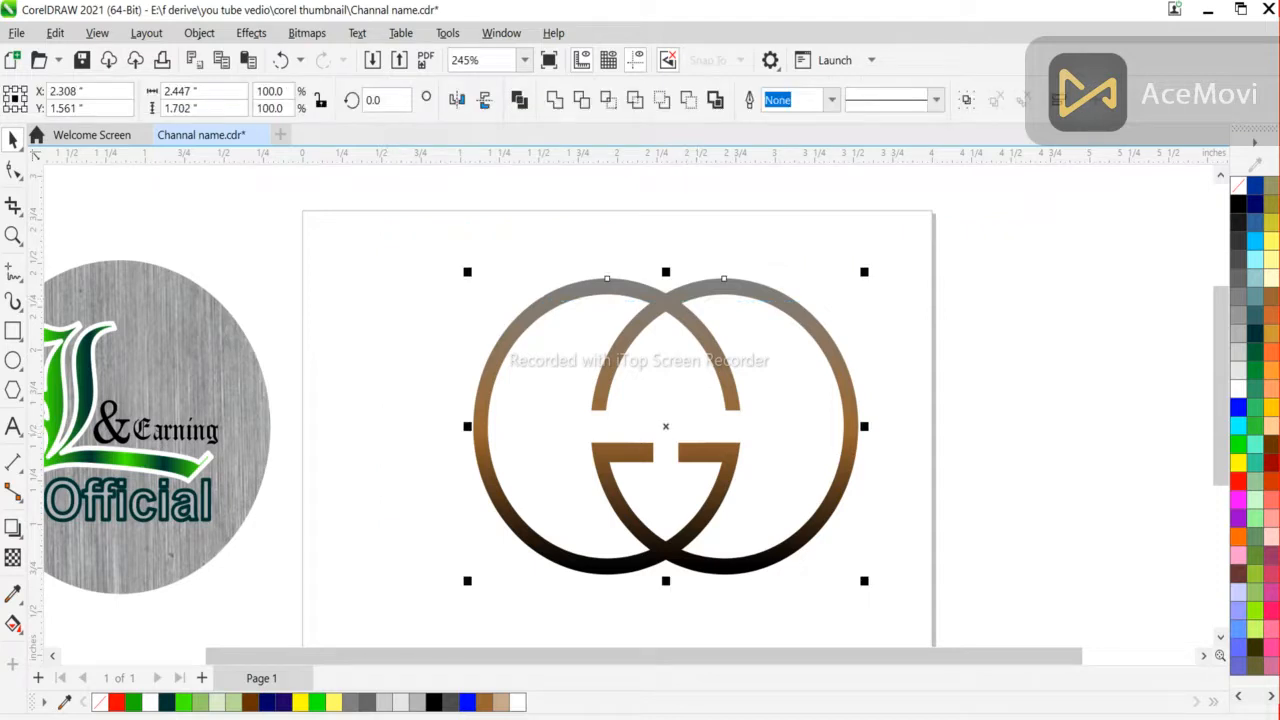
pyautogui.click(966, 99)
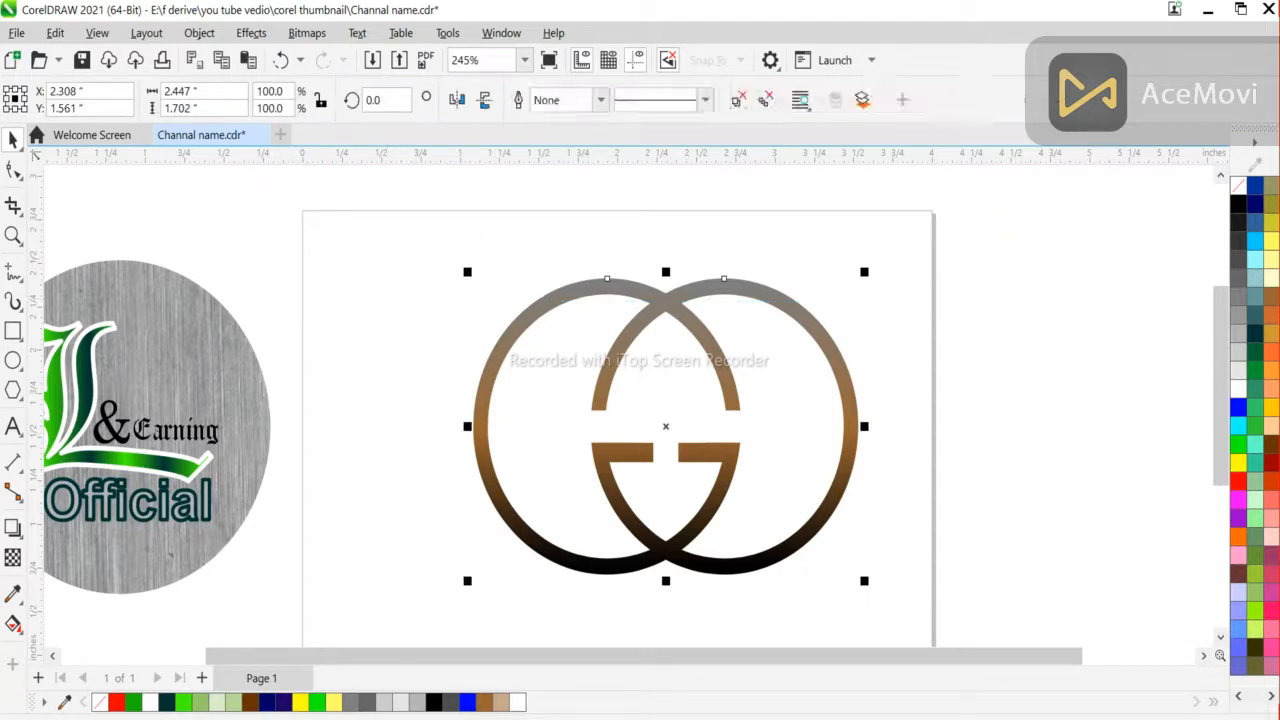
# Move the grouped rings up and left to about X 1.85, Y 1.875 inches and scale them to 57.7% around their center.
pyautogui.moveTo(666, 426); pyautogui.dragTo(594, 371)
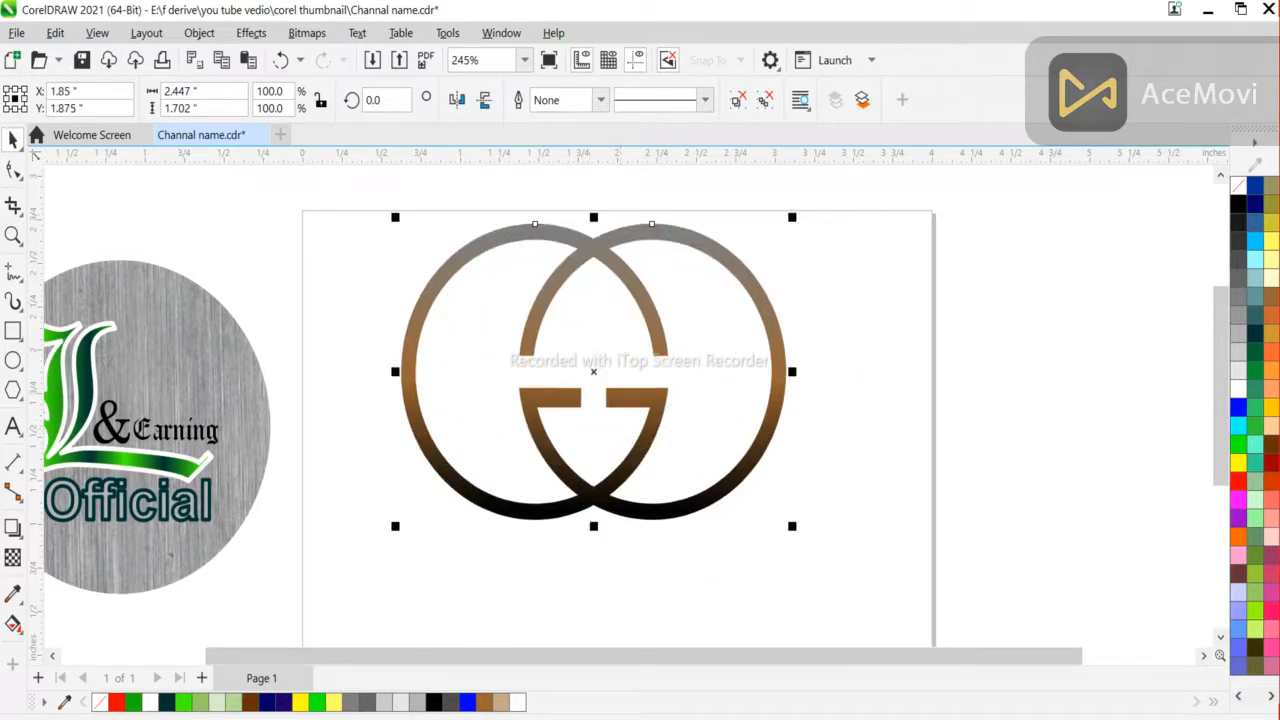
pyautogui.scroll(-2, 587, 217)
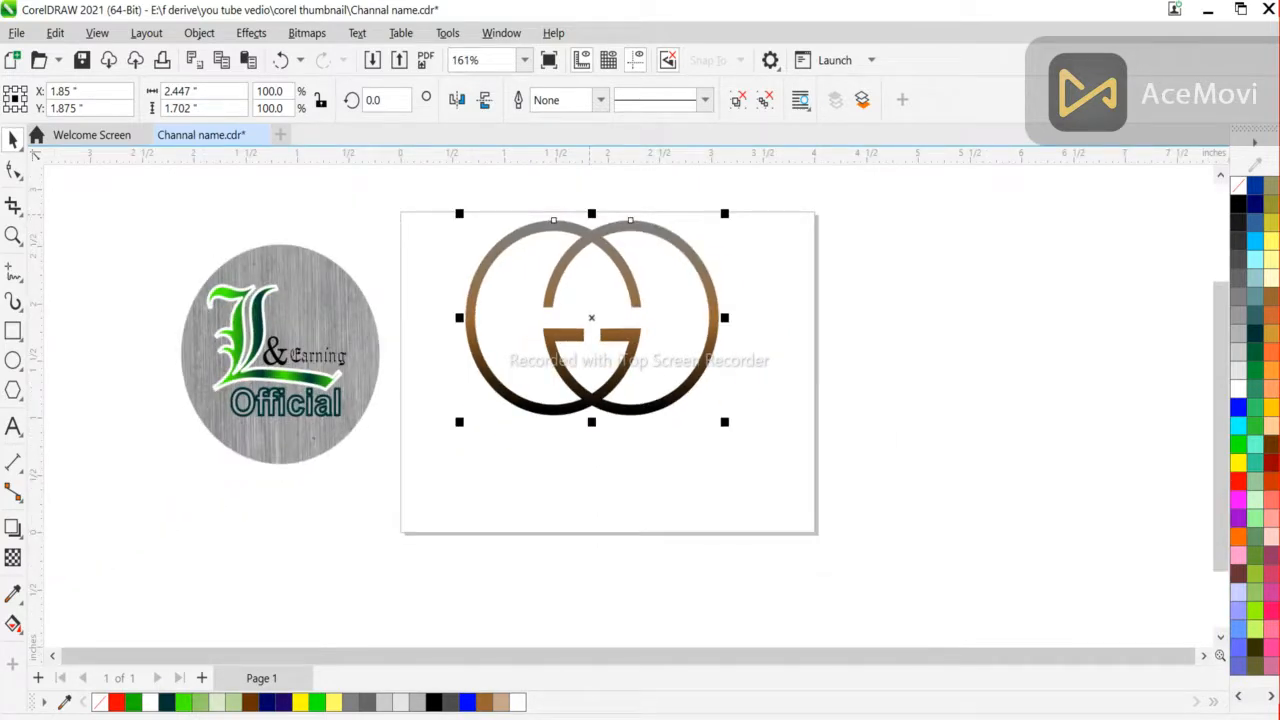
pyautogui.moveTo(459, 213); pyautogui.dragTo(512, 255)
pyautogui.click(484, 302)
pyautogui.click(588, 270)
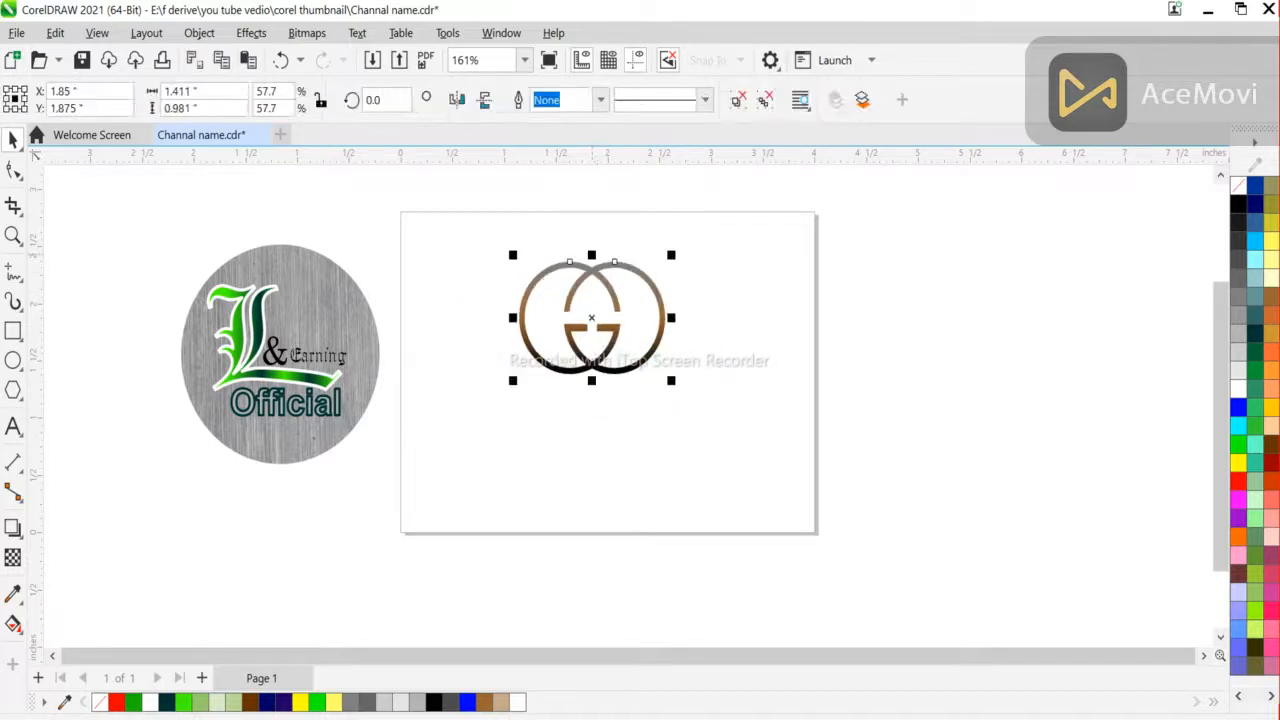
# Create a vertically mirrored copy of the emblem directly below it and fill the copy with solid light gray.
pyautogui.moveTo(592, 255); pyautogui.dragTo(599, 396)
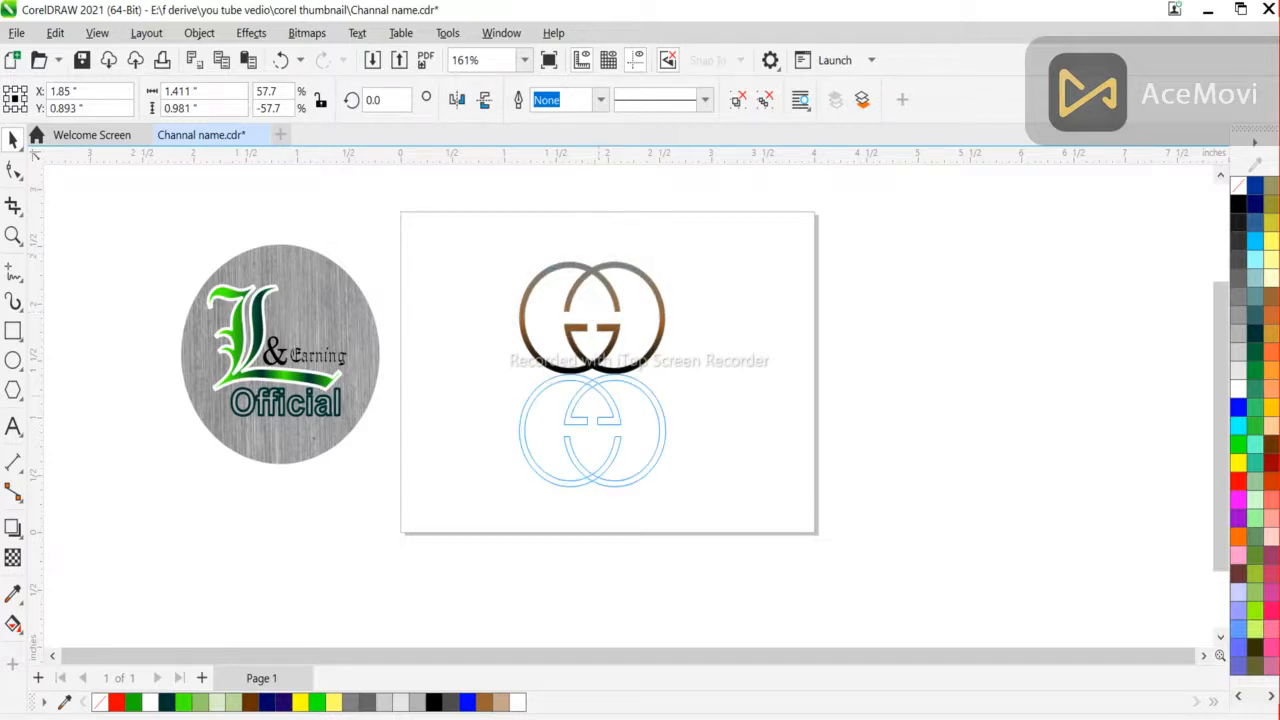
pyautogui.moveTo(592, 490); pyautogui.dragTo(592, 492)
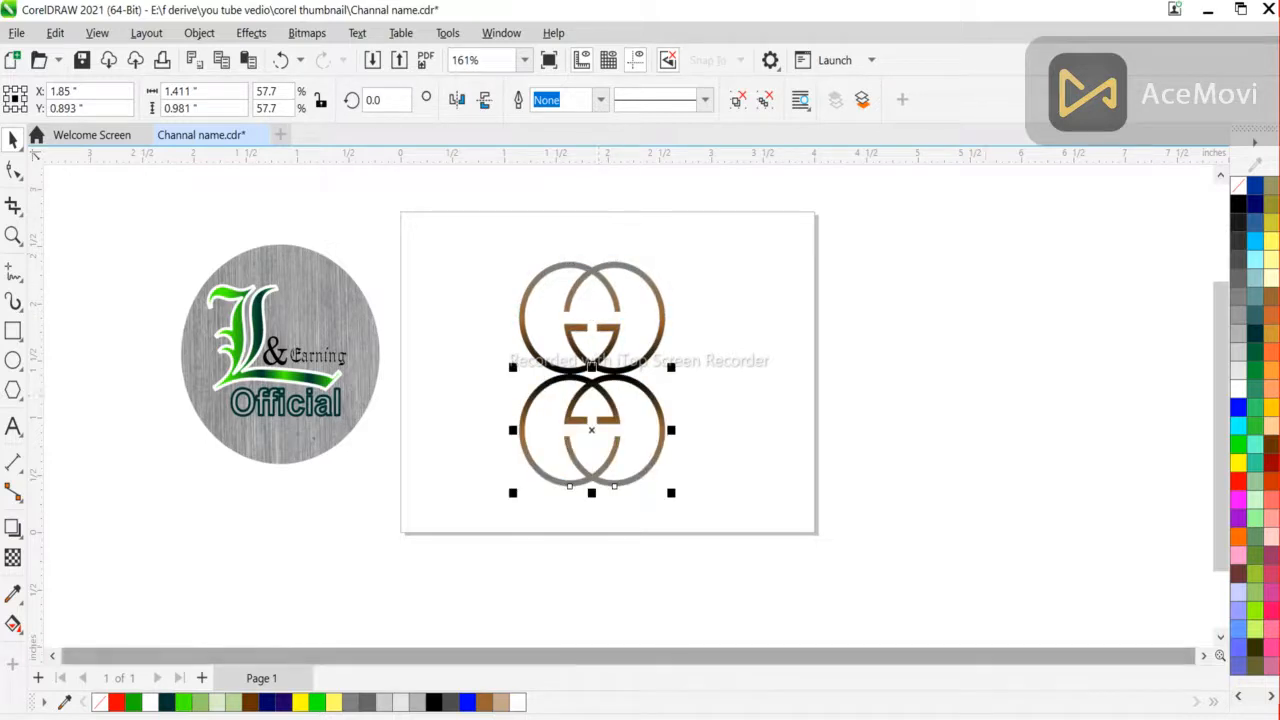
pyautogui.press('Escape')
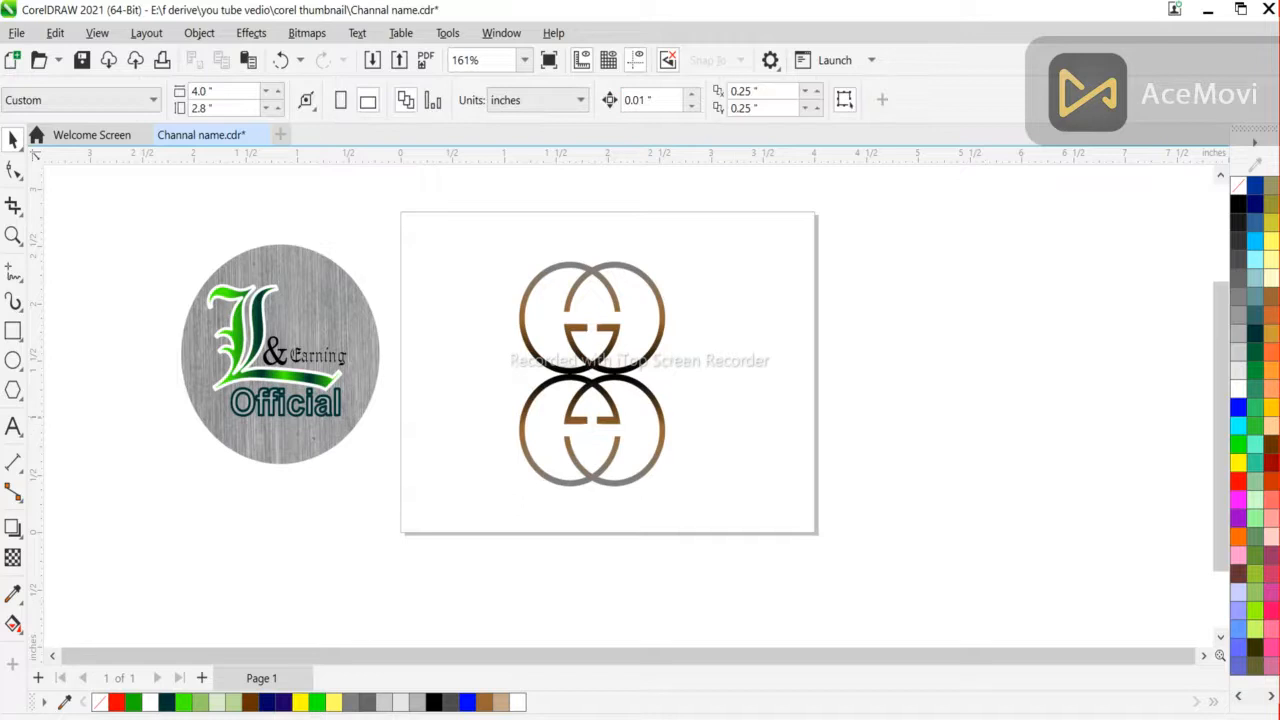
pyautogui.click(607, 420)
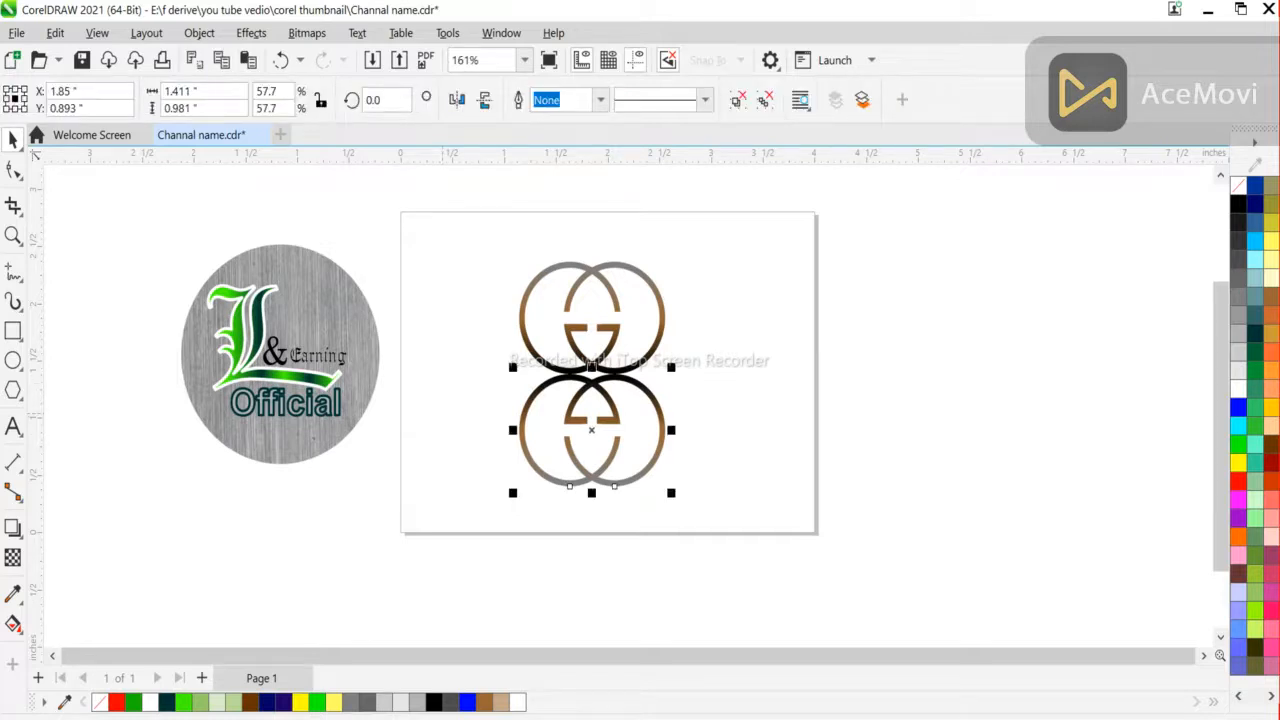
pyautogui.click(1238, 334)
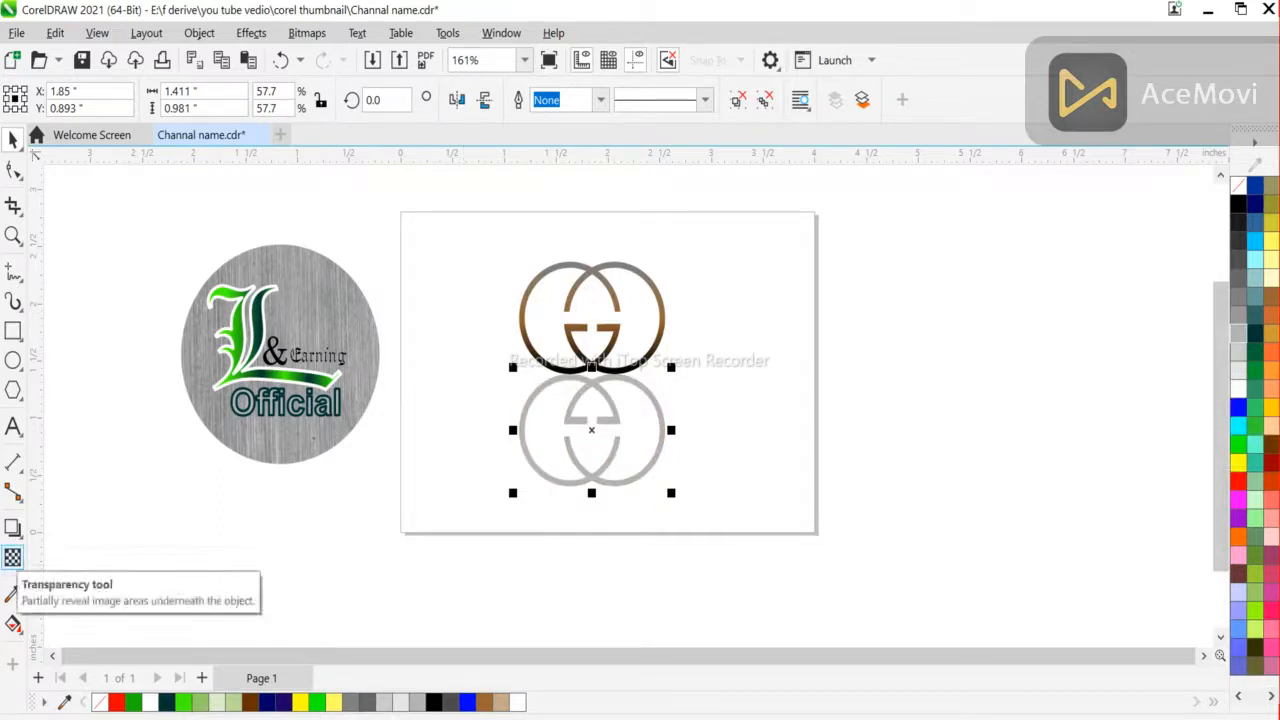
# Try a uniform transparency of 42 on the gray mirrored copy and set the transparency back to 0.
pyautogui.click(13, 557)
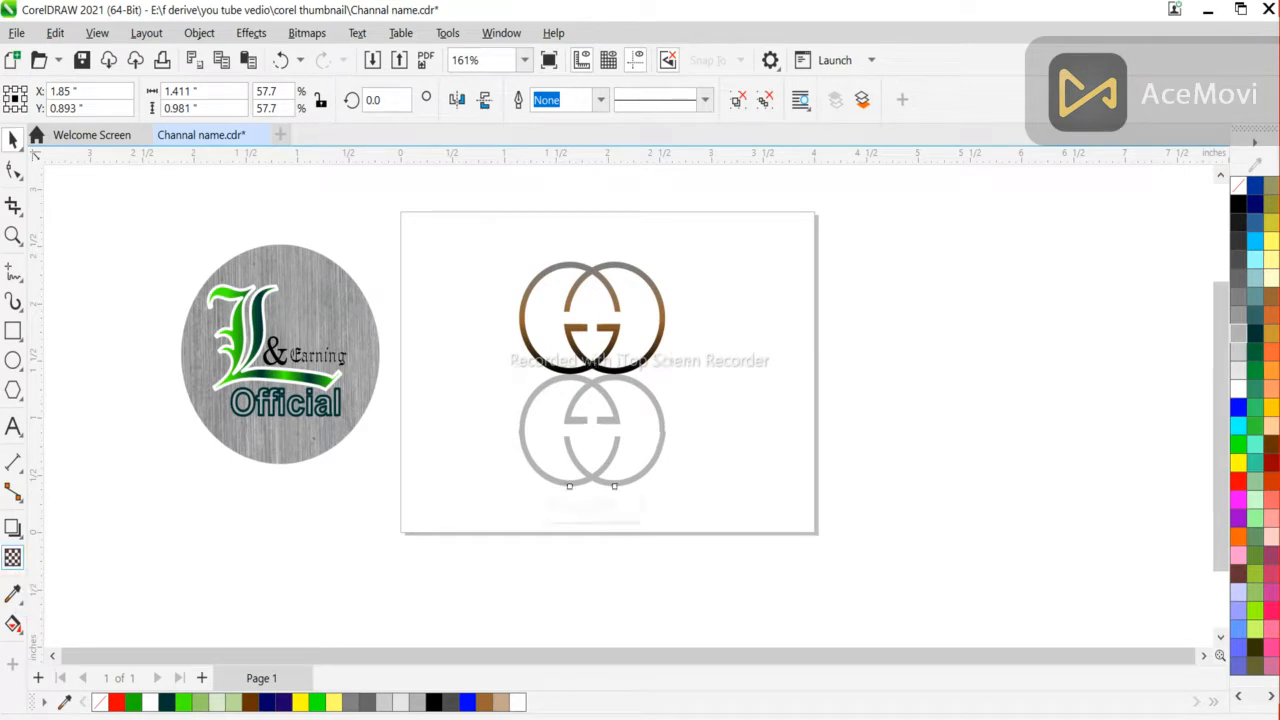
pyautogui.click(547, 507)
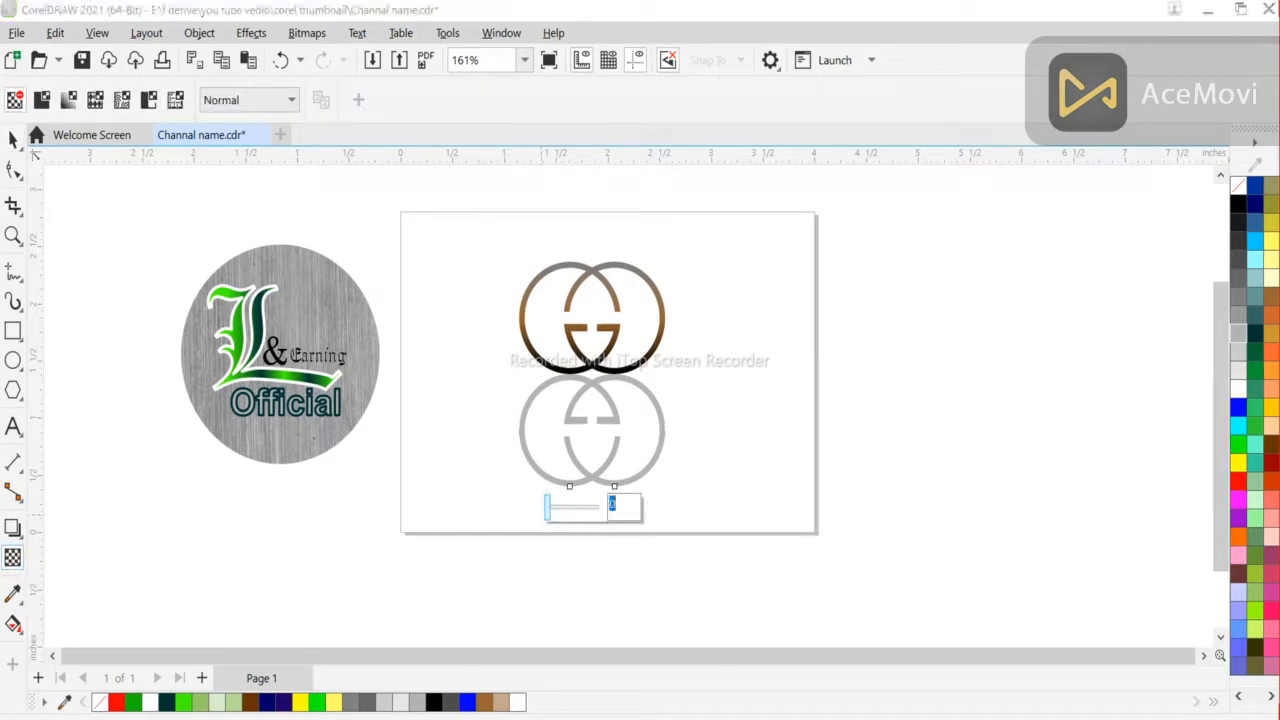
pyautogui.moveTo(547, 507); pyautogui.dragTo(570, 507)
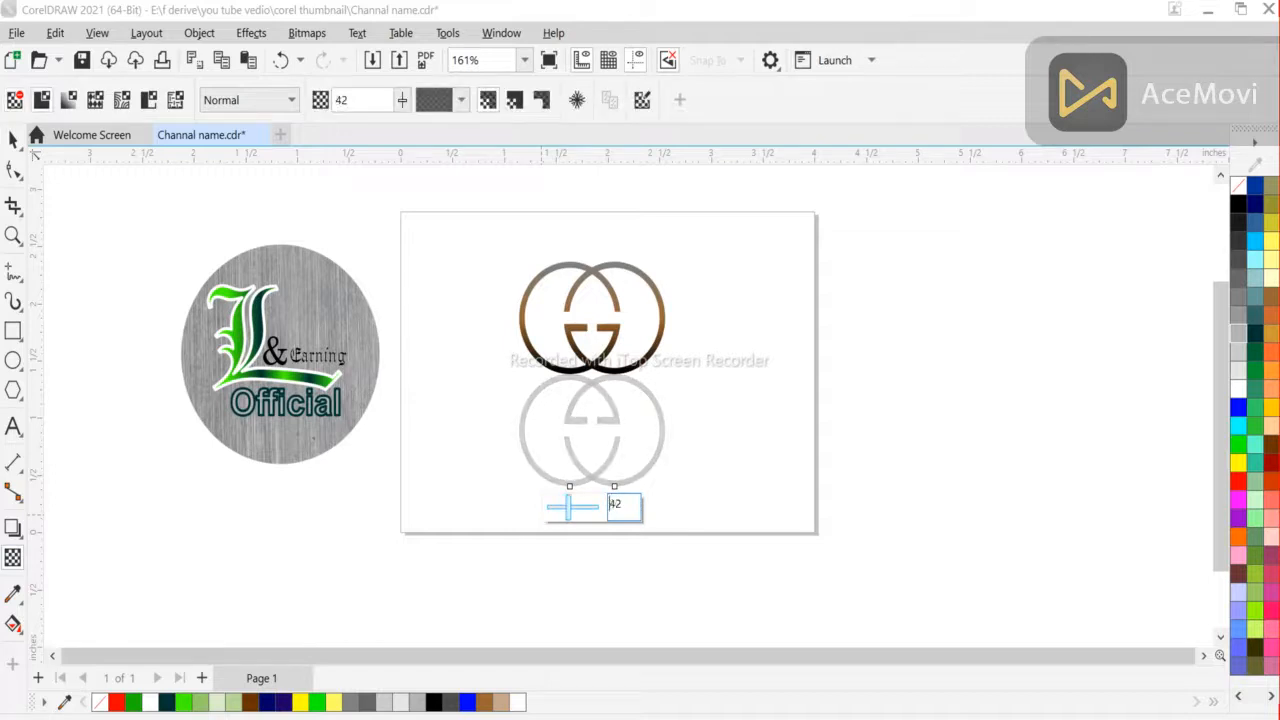
pyautogui.click(12, 139)
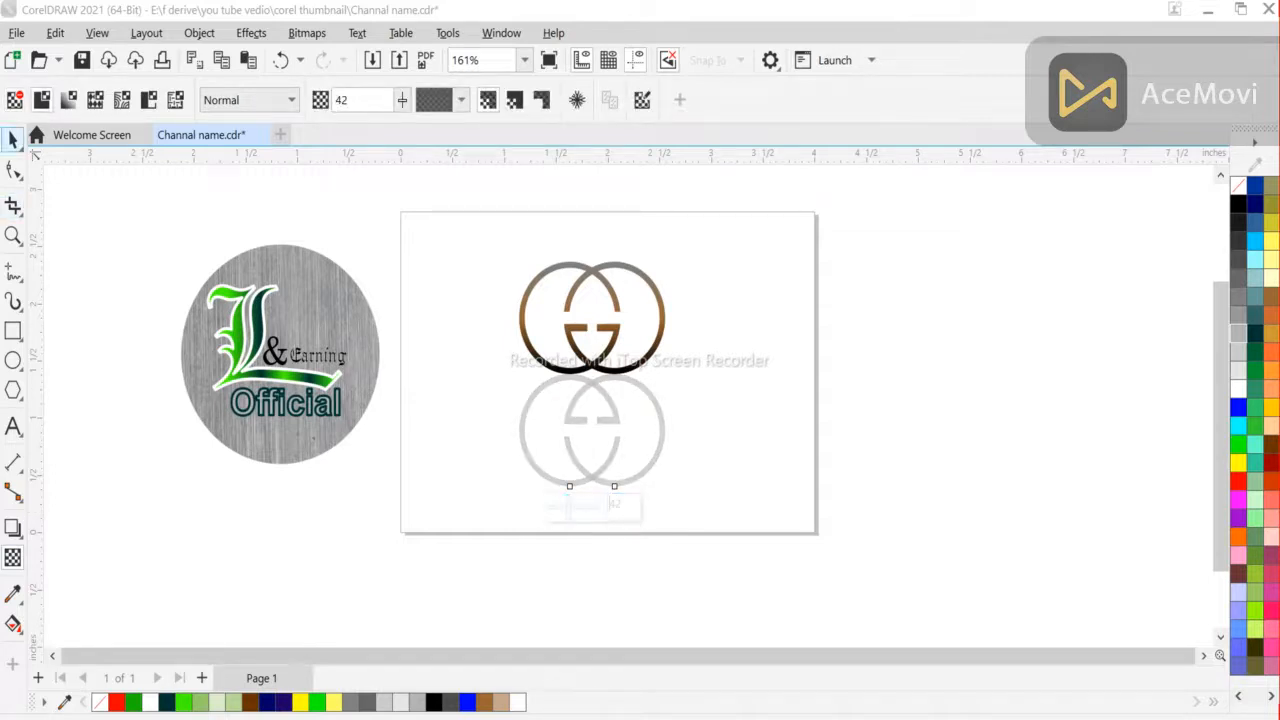
pyautogui.press('g')
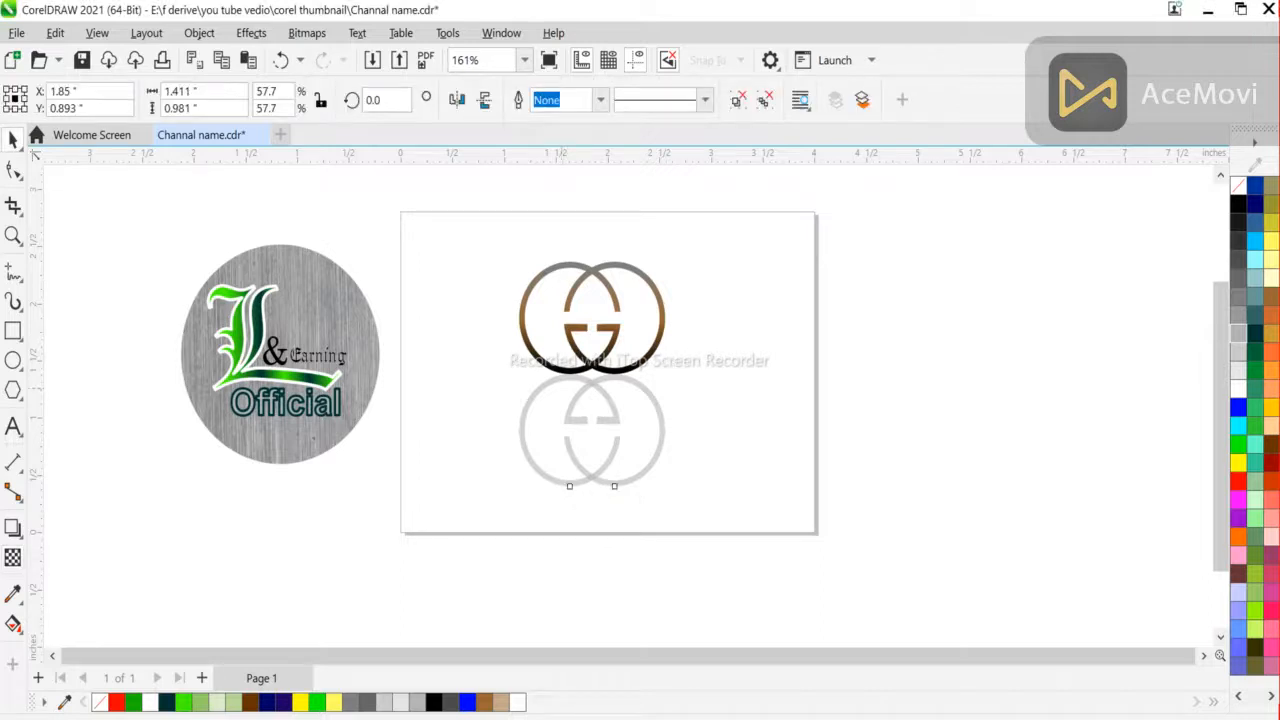
pyautogui.hotkey('ctrl', 'z')
pyautogui.click(12, 557)
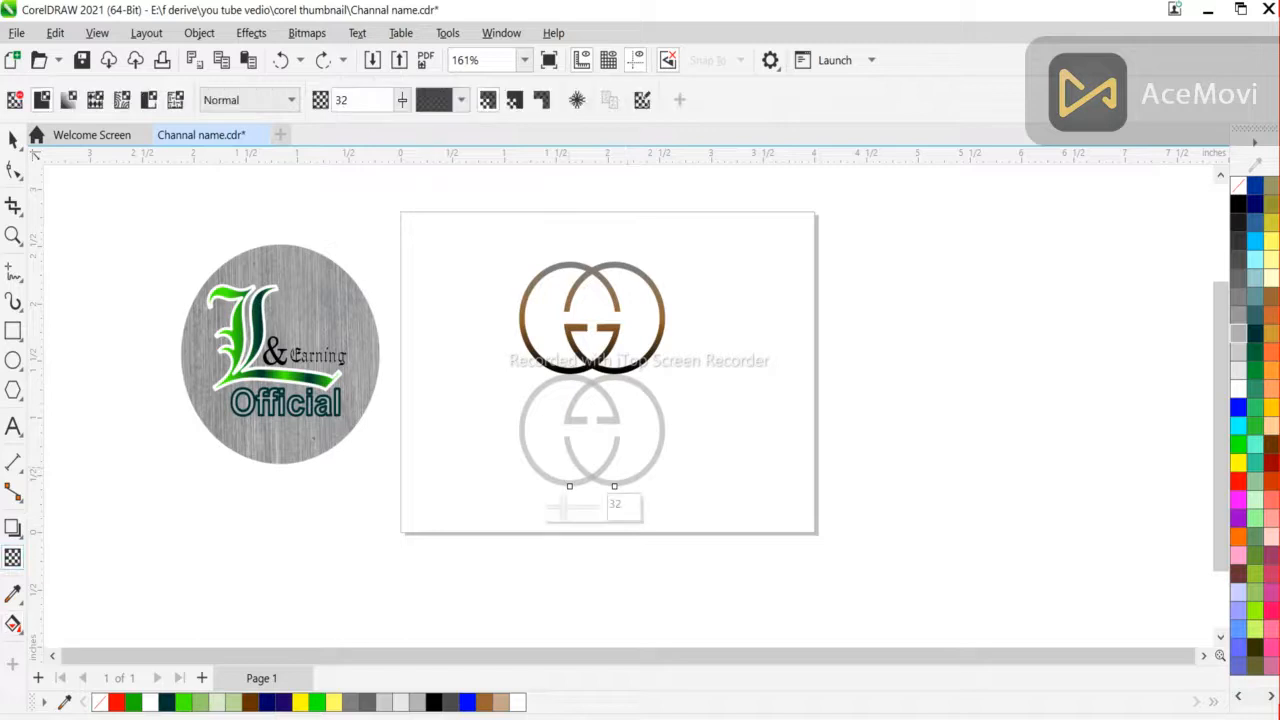
pyautogui.moveTo(563, 507); pyautogui.dragTo(548, 507)
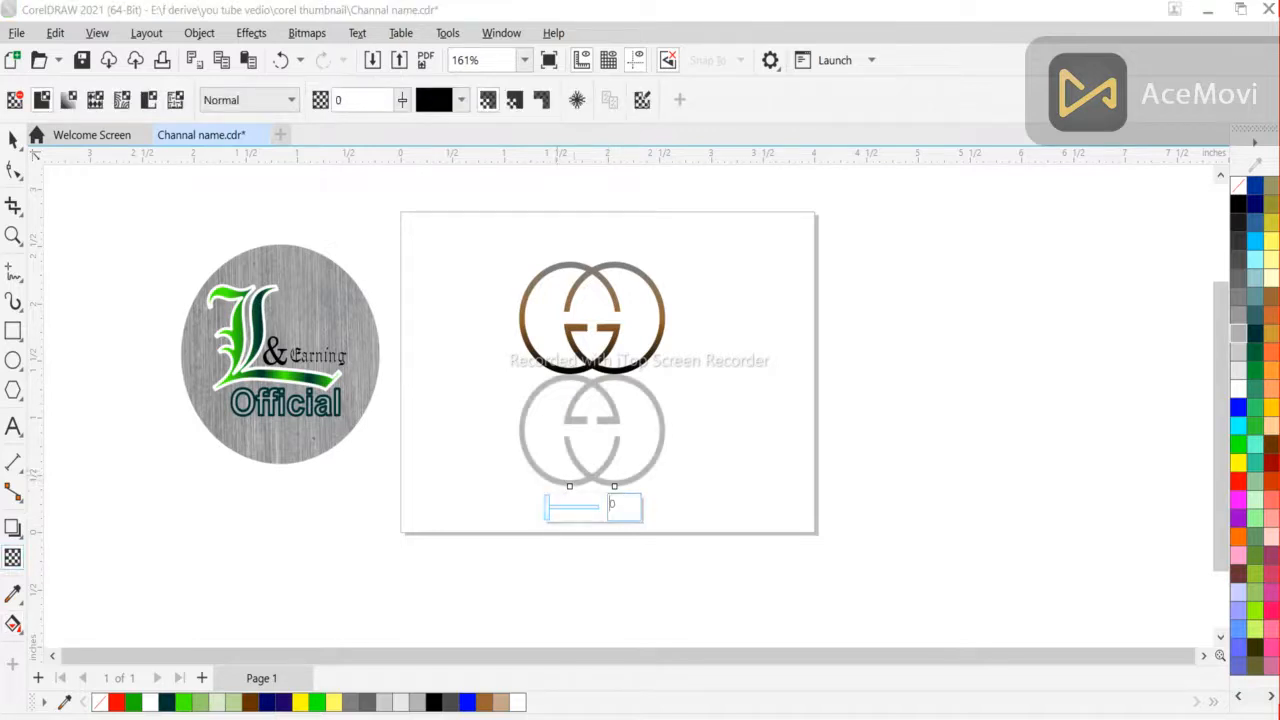
pyautogui.click(13, 139)
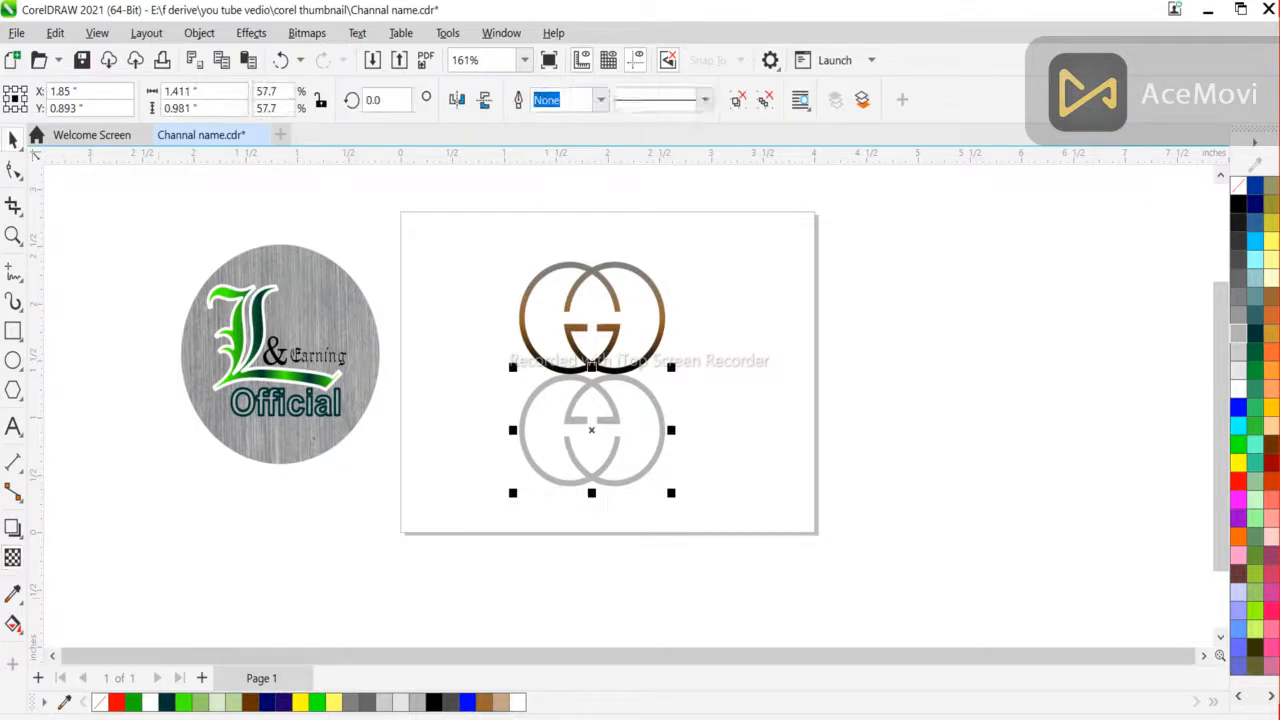
# Apply a linear gradient to the mirrored copy that fades downward from light gray to white.
pyautogui.press('g')
pyautogui.moveTo(590, 383); pyautogui.dragTo(591, 455)
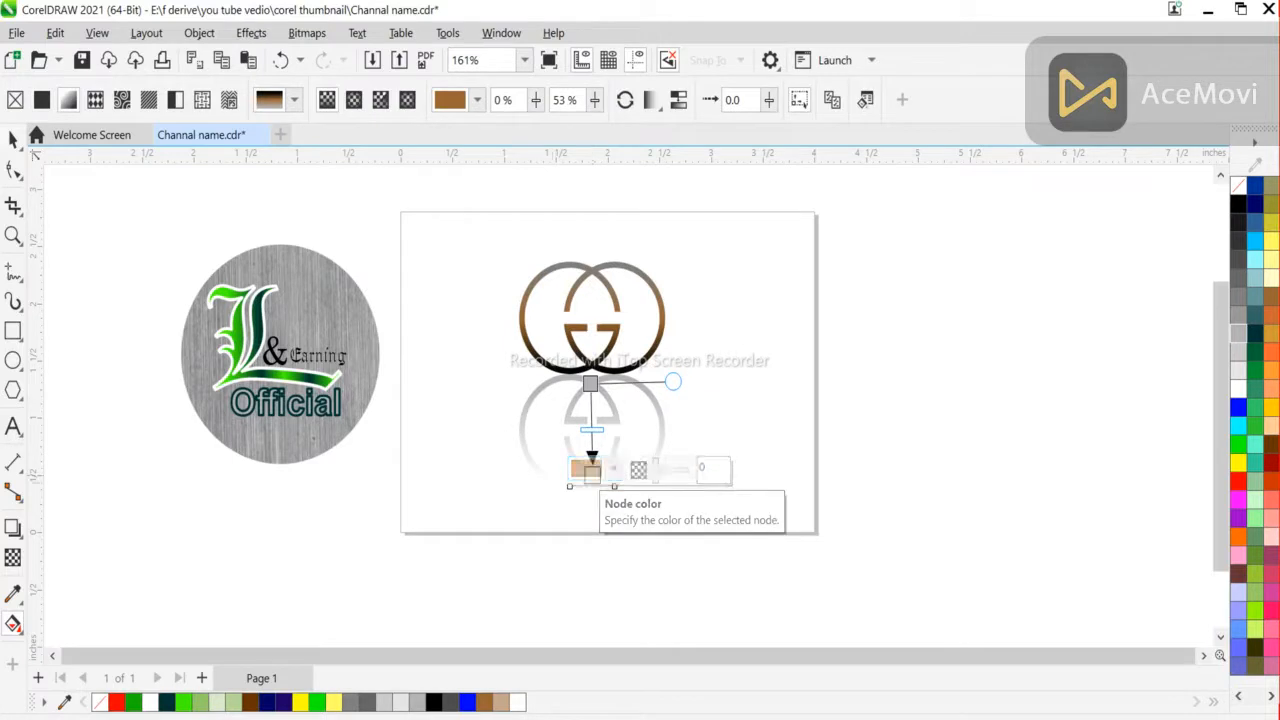
pyautogui.hotkey('ctrl', 'z')
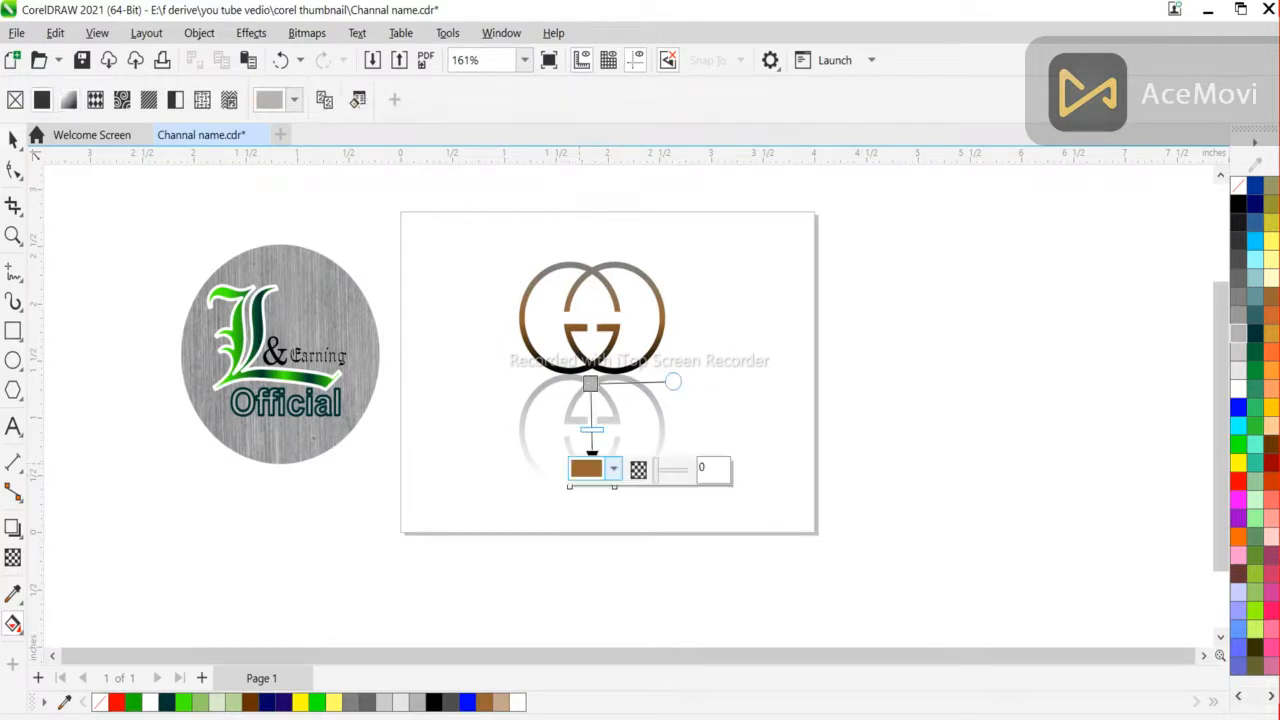
pyautogui.hotkey('ctrl', 'shift', 'z')
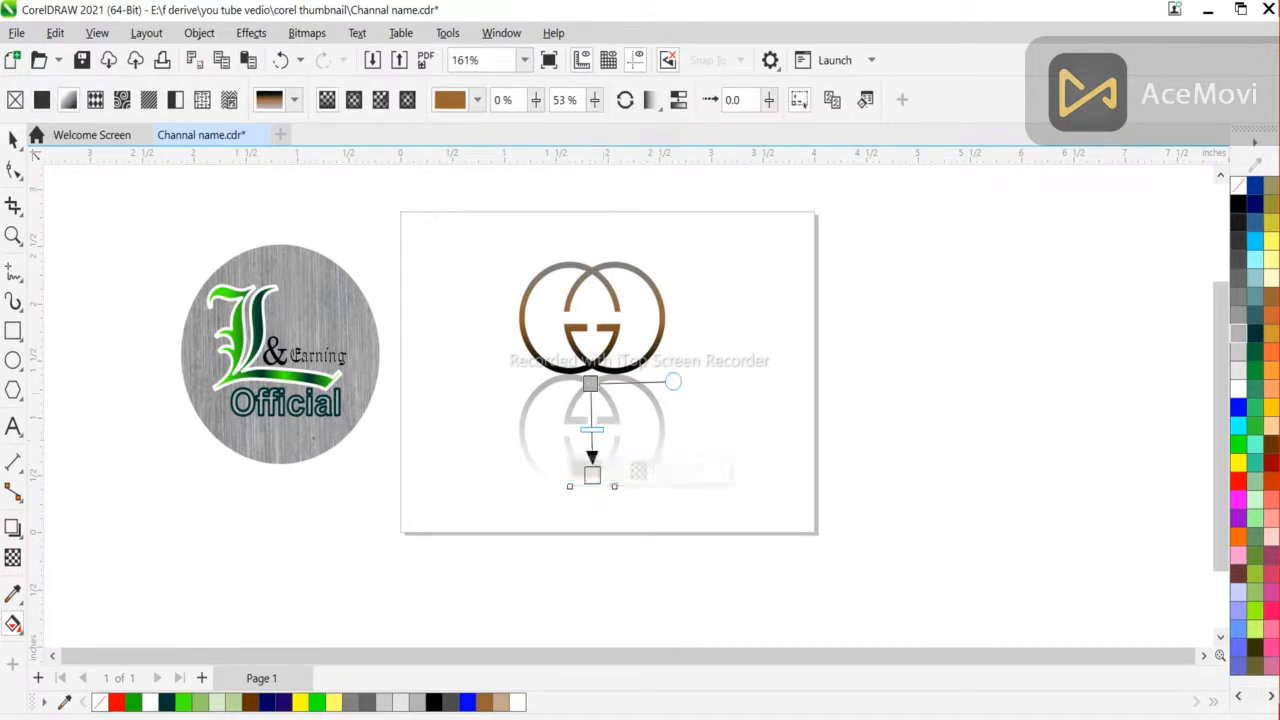
# Change the gradient's top node to a slightly darker gray and move its white end node up to shorten the fade.
pyautogui.click(590, 384)
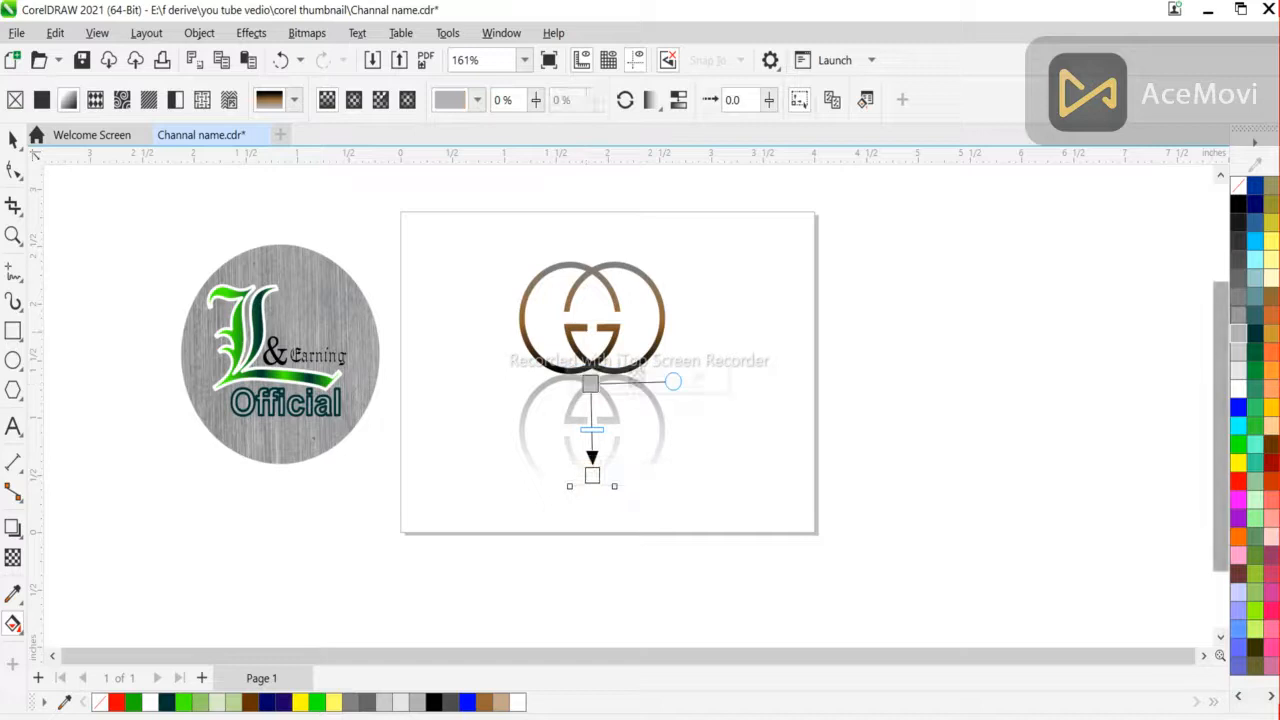
pyautogui.click(1239, 315)
pyautogui.click(930, 400)
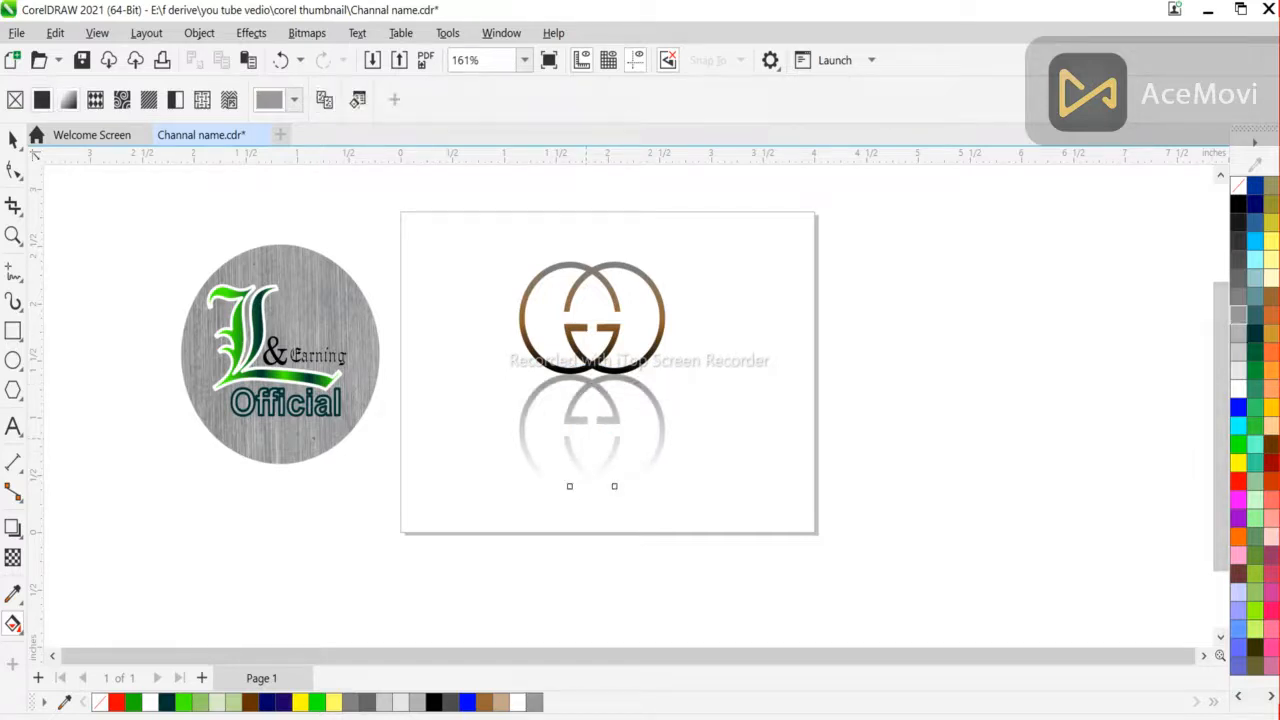
pyautogui.click(590, 381)
pyautogui.moveTo(592, 476); pyautogui.dragTo(592, 459)
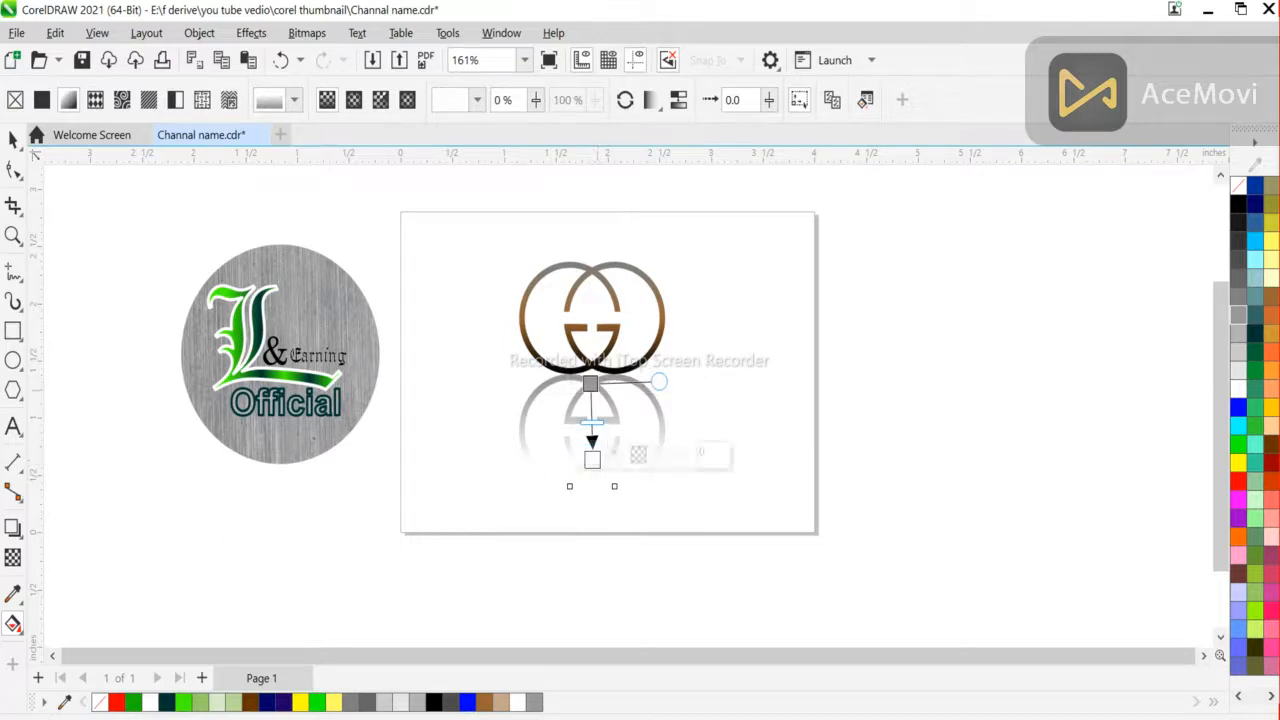
# Change the top node of the reflection's gradient to a lighter gray from the RGB palette.
pyautogui.click(590, 384)
pyautogui.click(611, 377)
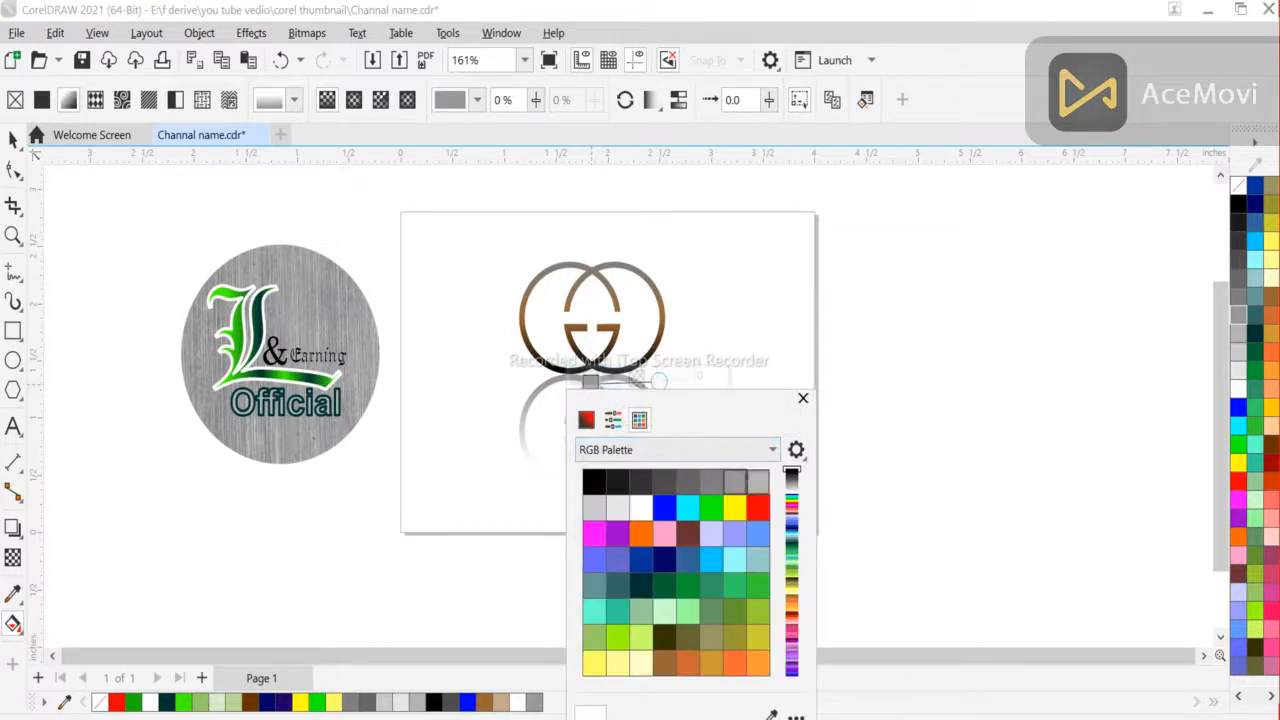
pyautogui.click(758, 482)
pyautogui.click(452, 100)
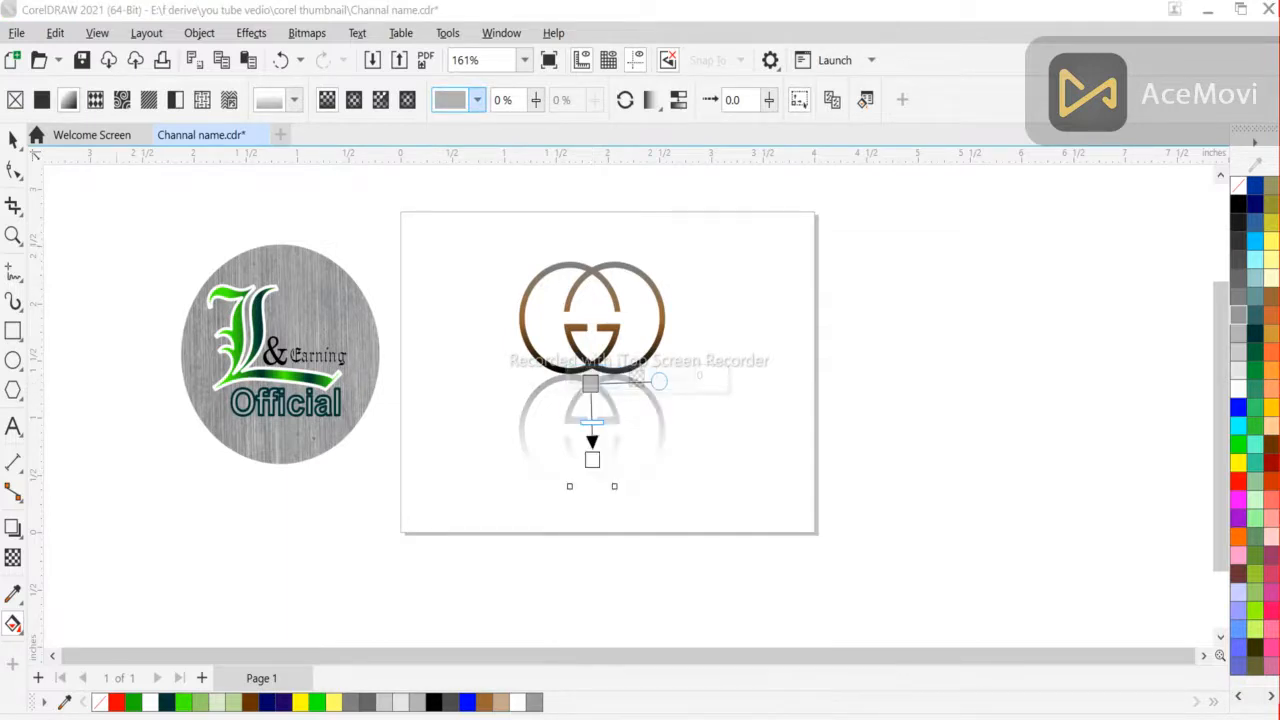
pyautogui.click(13, 138)
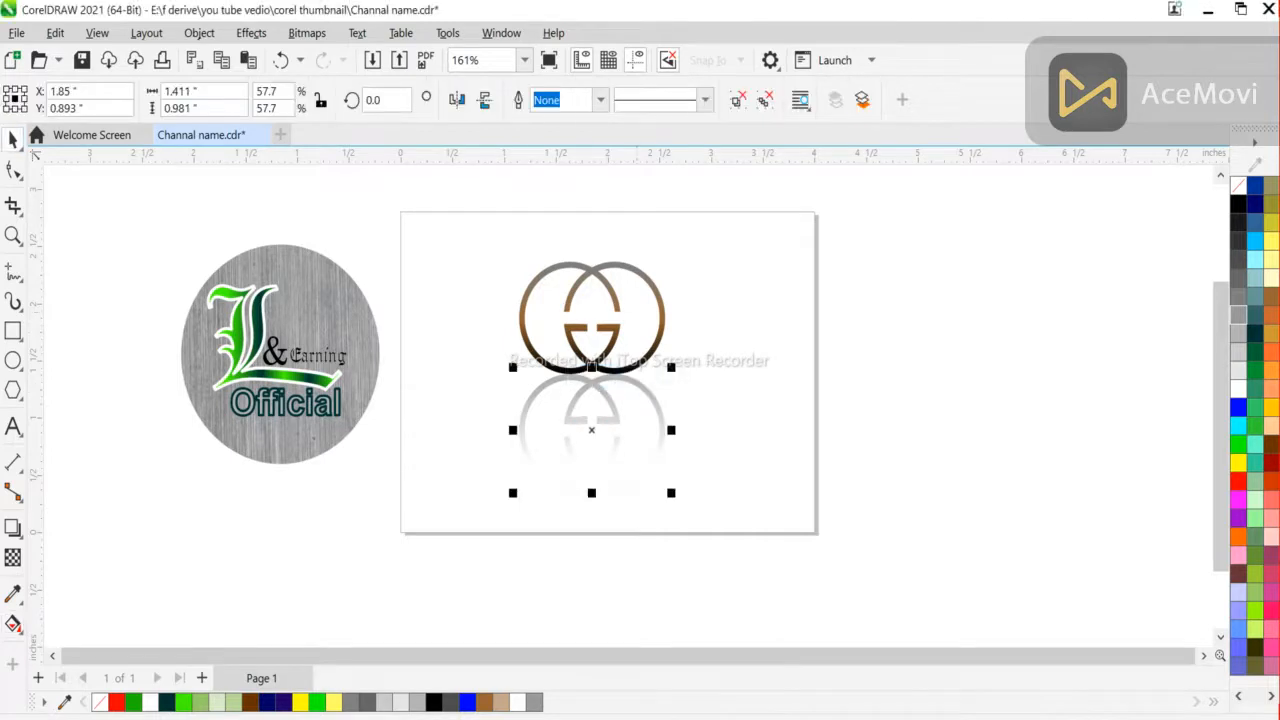
# Group the emblem with its reflection and move the group up and left, centered at about X 1.24, Y 1.63 inches.
pyautogui.click(475, 261)
pyautogui.moveTo(637, 295); pyautogui.dragTo(718, 526)
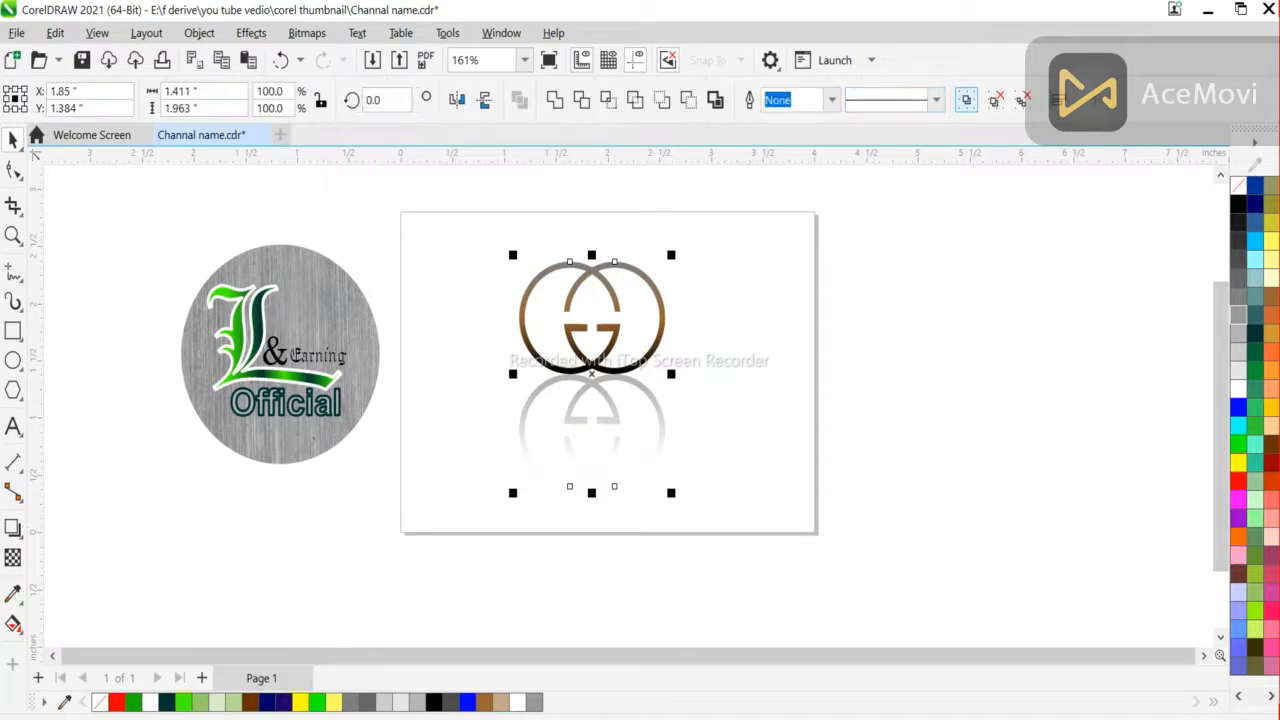
pyautogui.click(605, 237)
pyautogui.moveTo(595, 365); pyautogui.dragTo(531, 337)
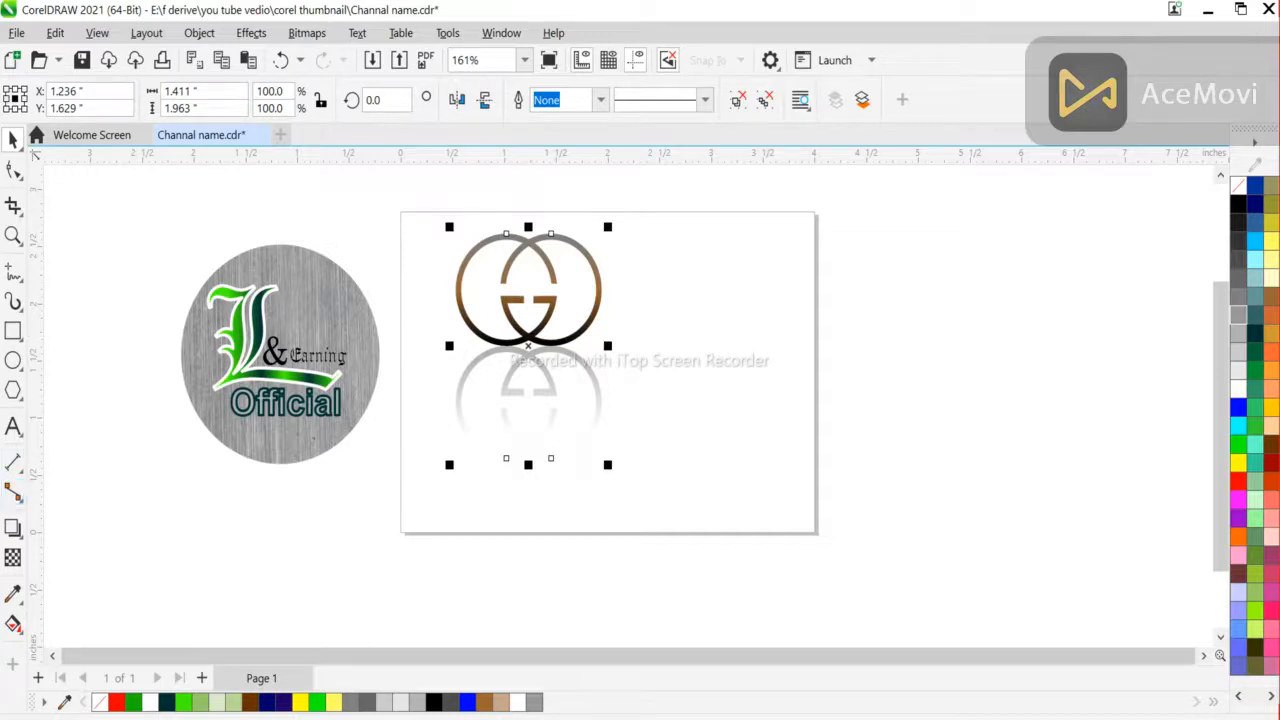
# Add the artistic text "GUCCI" over the emblem's reflection.
pyautogui.click(13, 427)
pyautogui.click(462, 398)
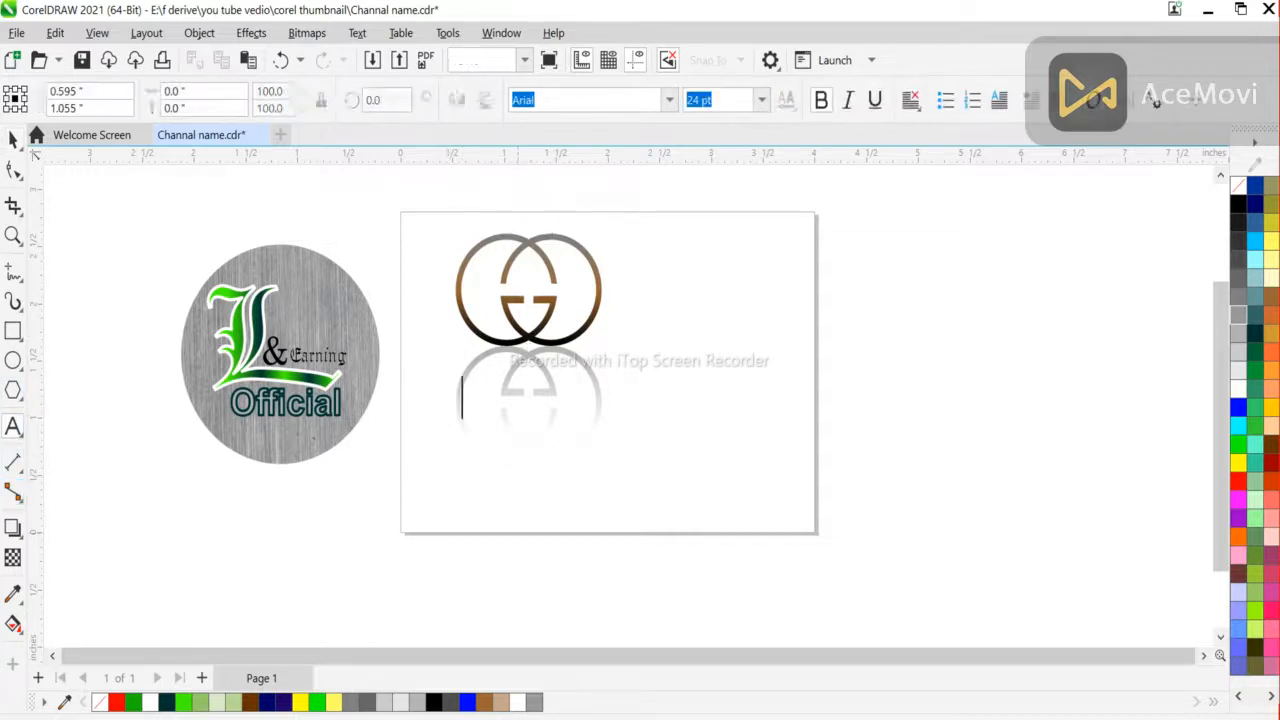
pyautogui.write('g')
pyautogui.press('BackSpace')
pyautogui.write('GUCCI')
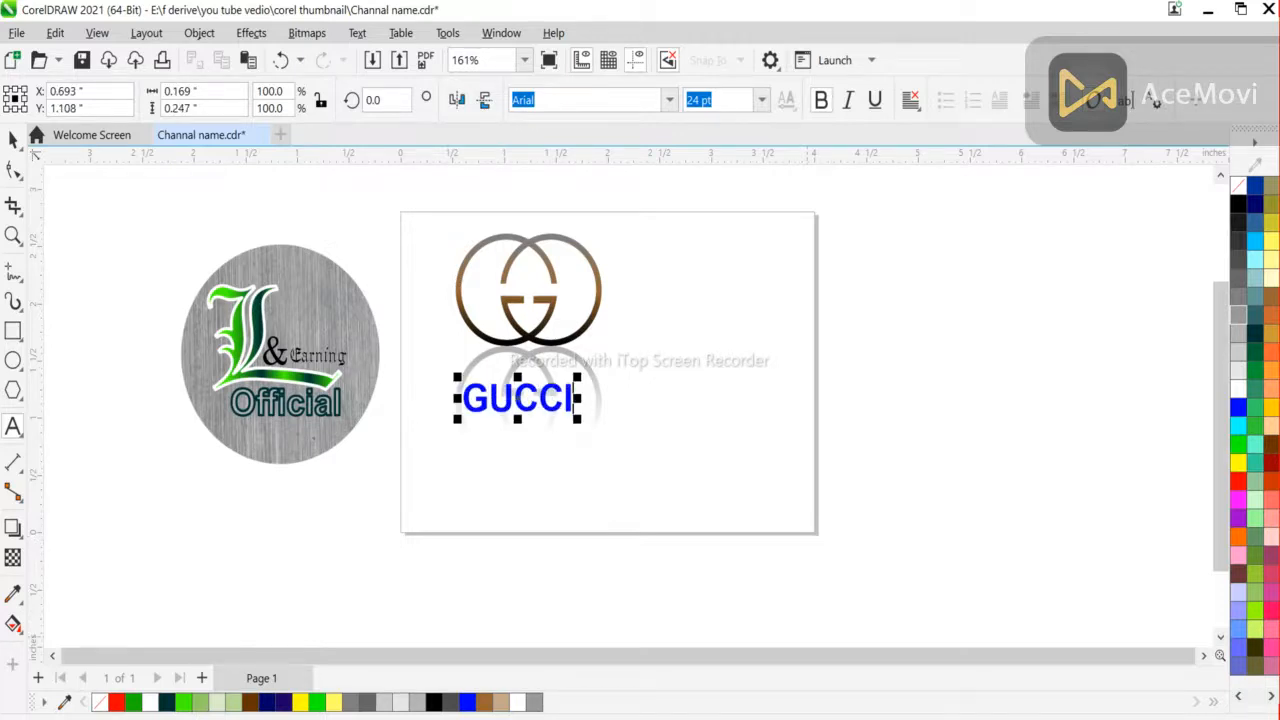
pyautogui.hotkey('ctrl', 'space')
# Set the "GUCCI" text's font to Baskerville Old Face and fill the text with black.
pyautogui.scroll(2, 612, 306)
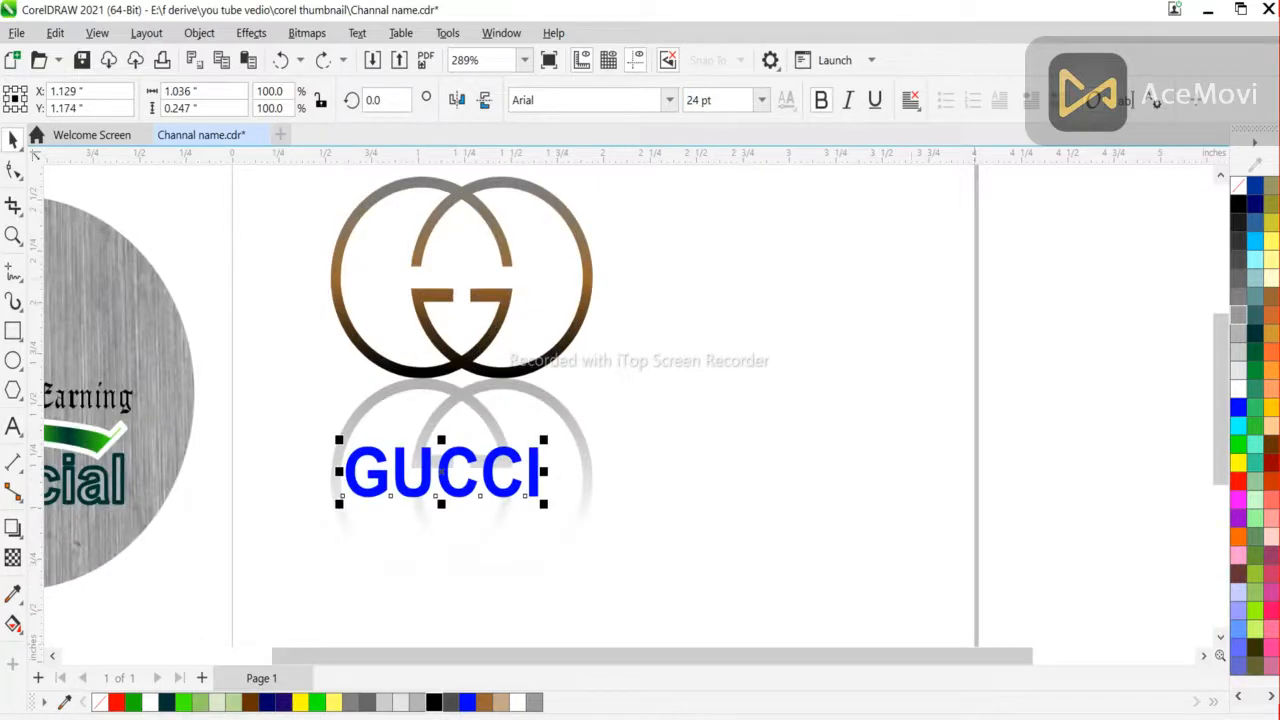
pyautogui.scroll(1, 612, 455)
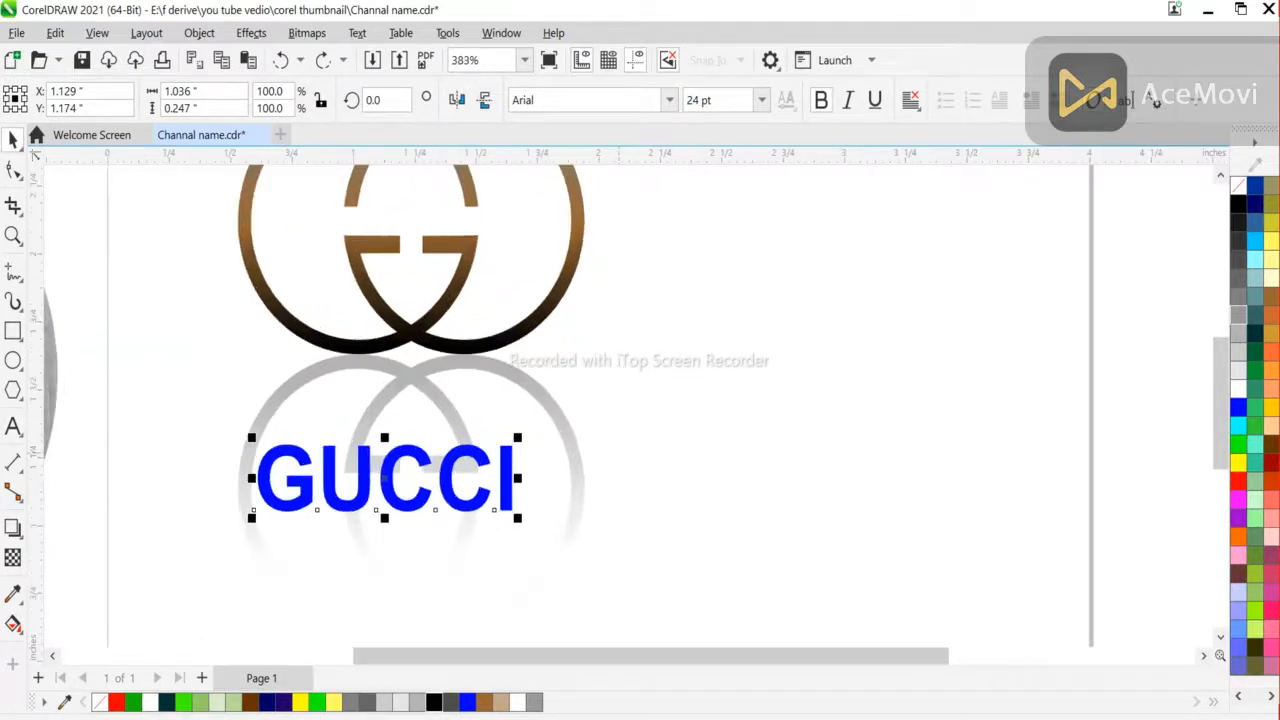
pyautogui.click(580, 100)
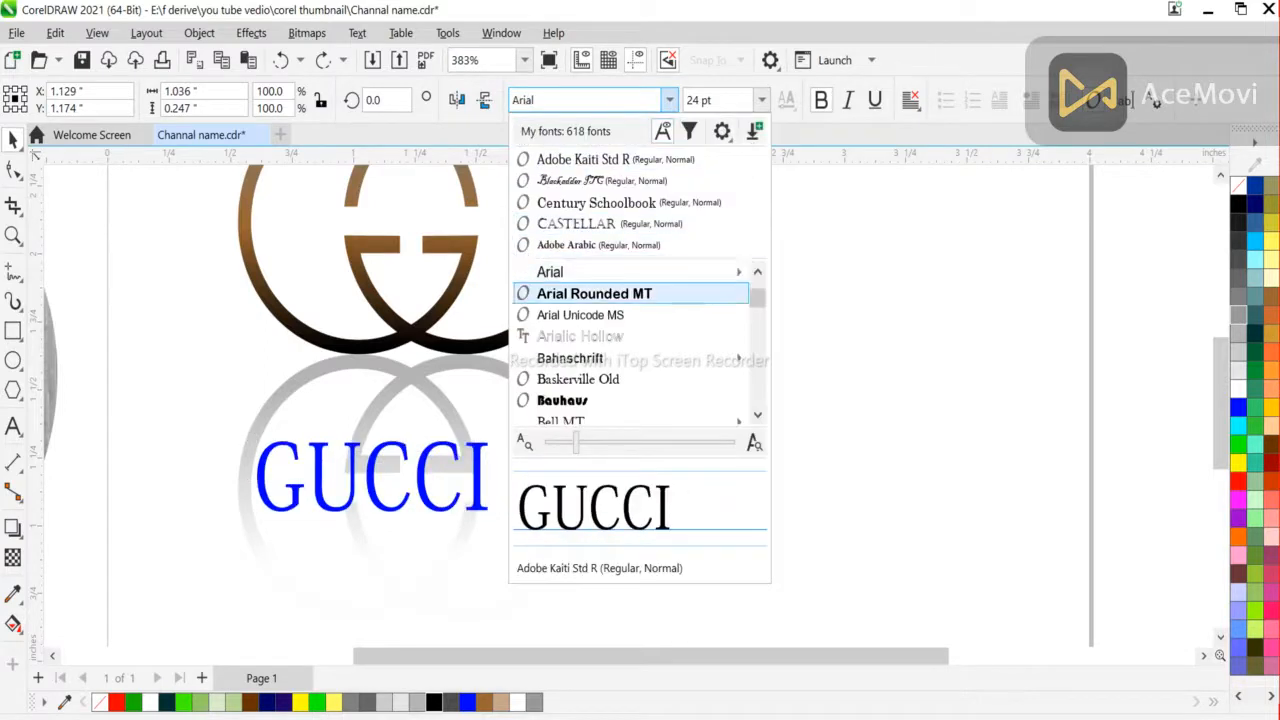
pyautogui.moveTo(600, 272)
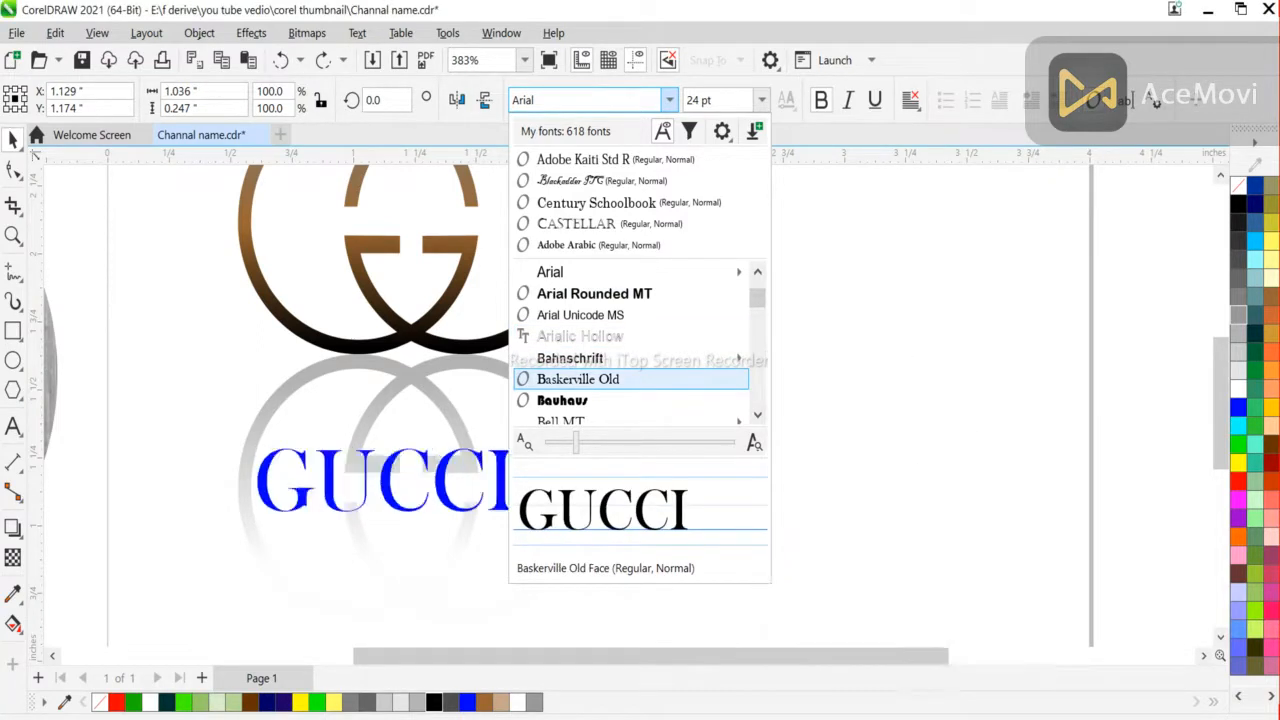
pyautogui.press('Return')
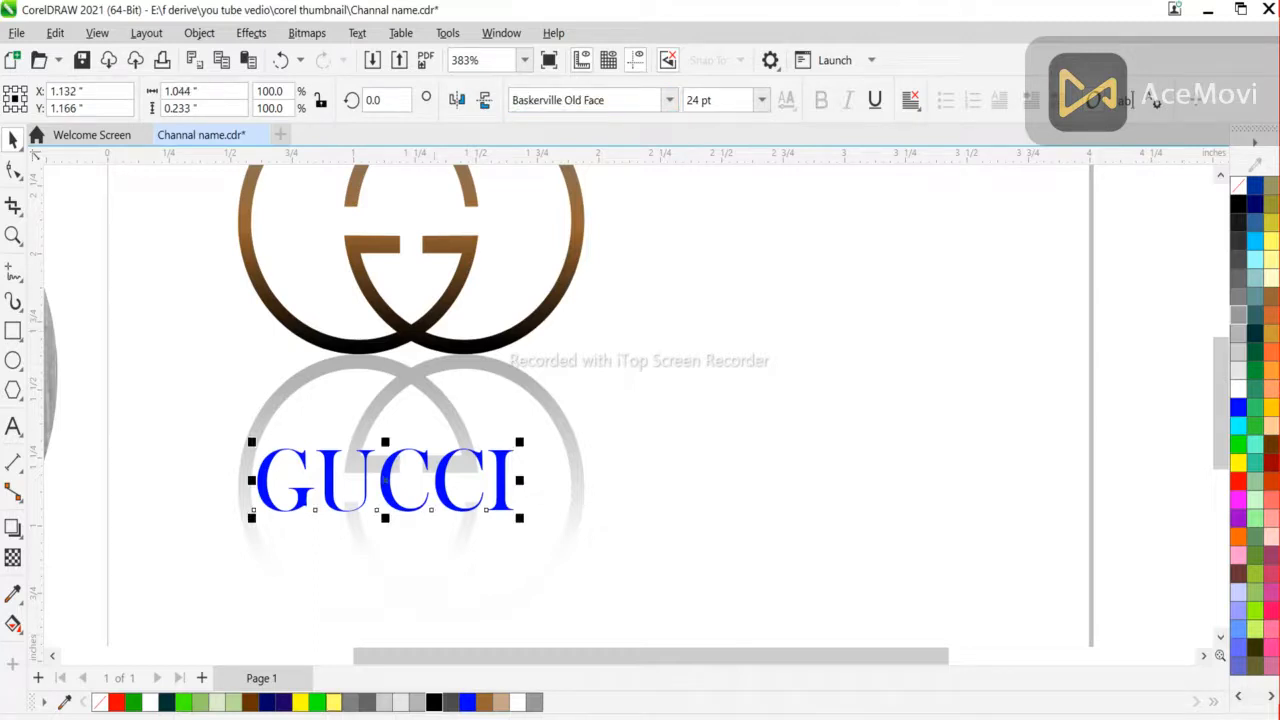
pyautogui.click(433, 702)
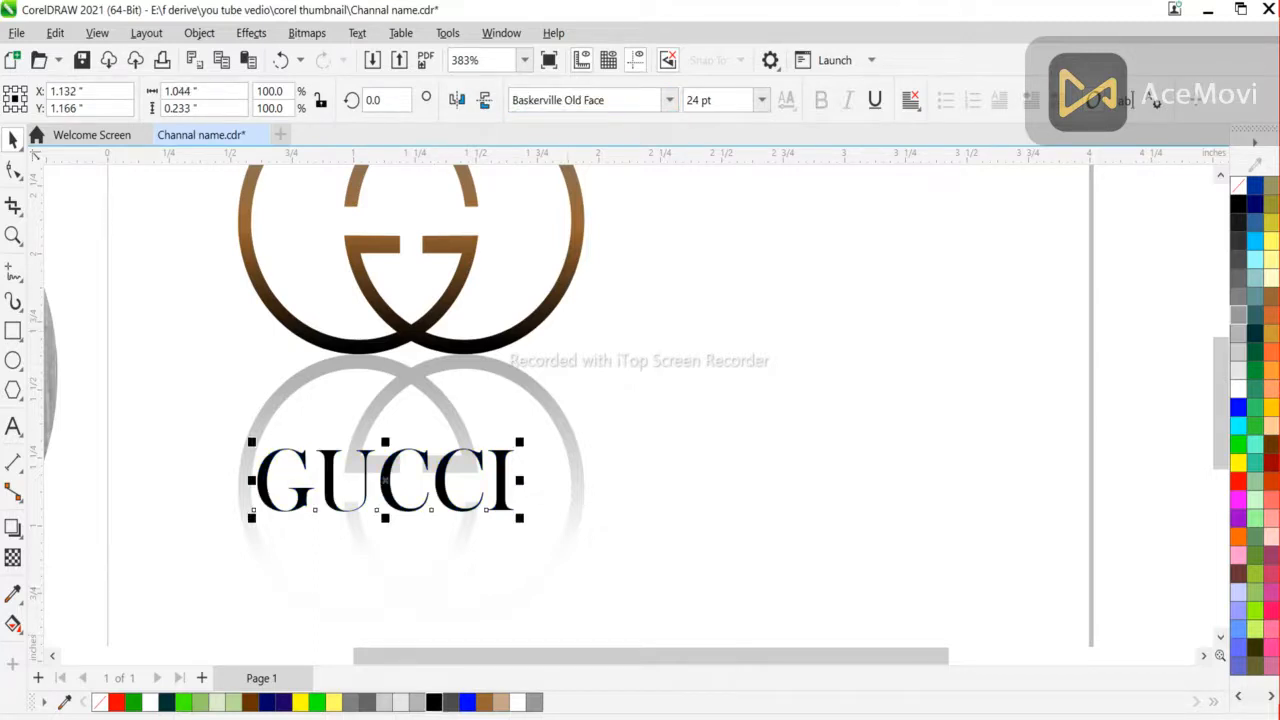
# Move the "GUCCI" text down so that it sits centered below the faded reflection.
pyautogui.click(572, 567)
pyautogui.scroll(-3, 552, 567)
pyautogui.click(445, 510)
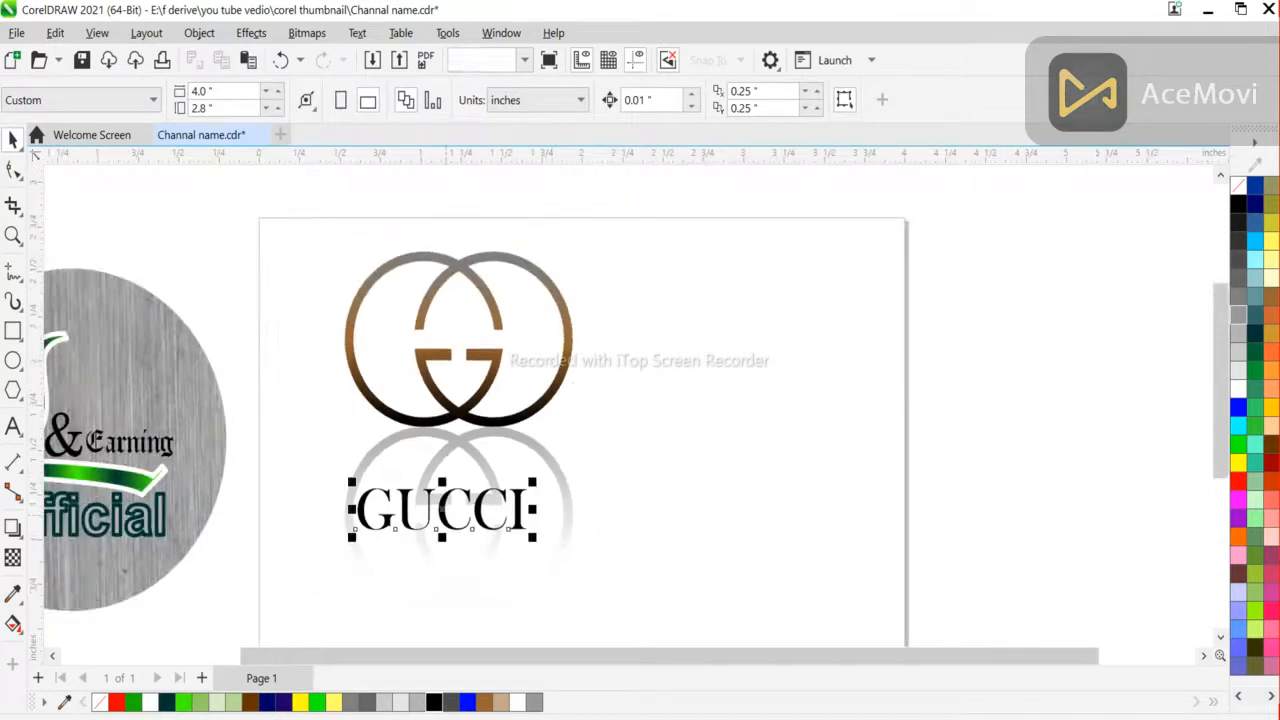
pyautogui.moveTo(442, 510); pyautogui.dragTo(456, 611)
pyautogui.press('Escape')
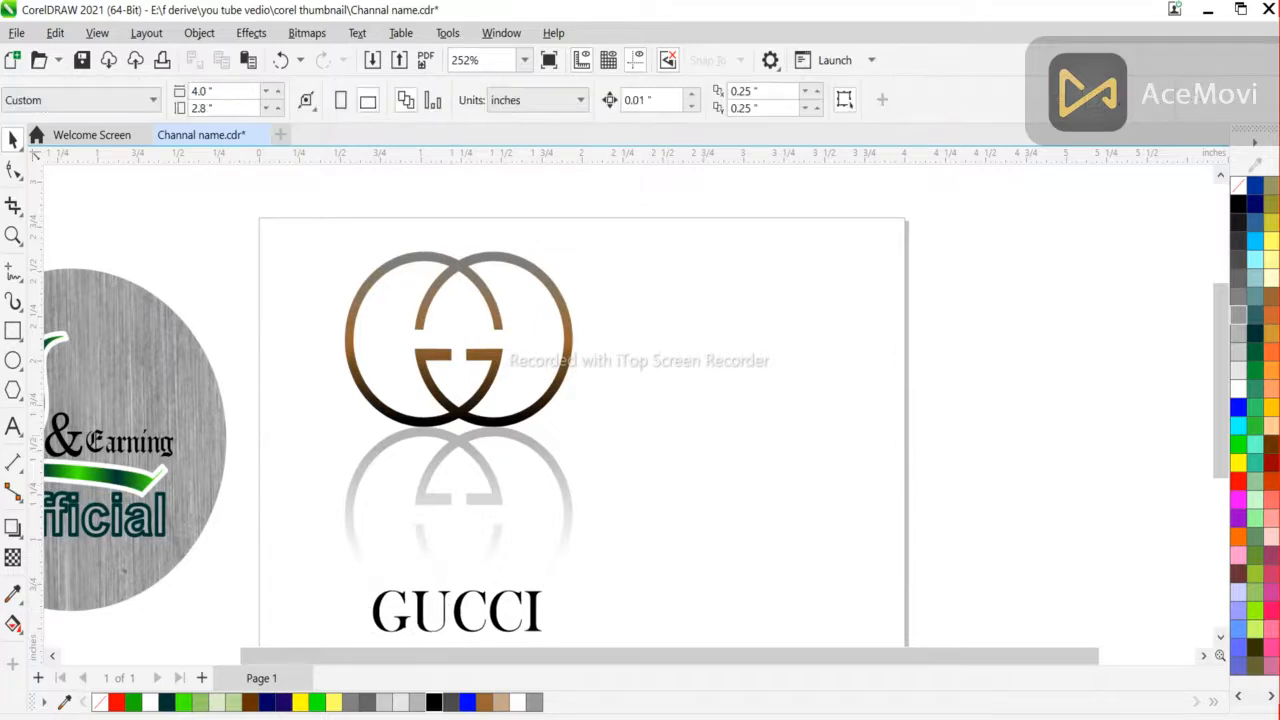
# Scale the round channel logo down to about 1.32 inches and move it onto the page, right of the emblem.
pyautogui.click(173, 352)
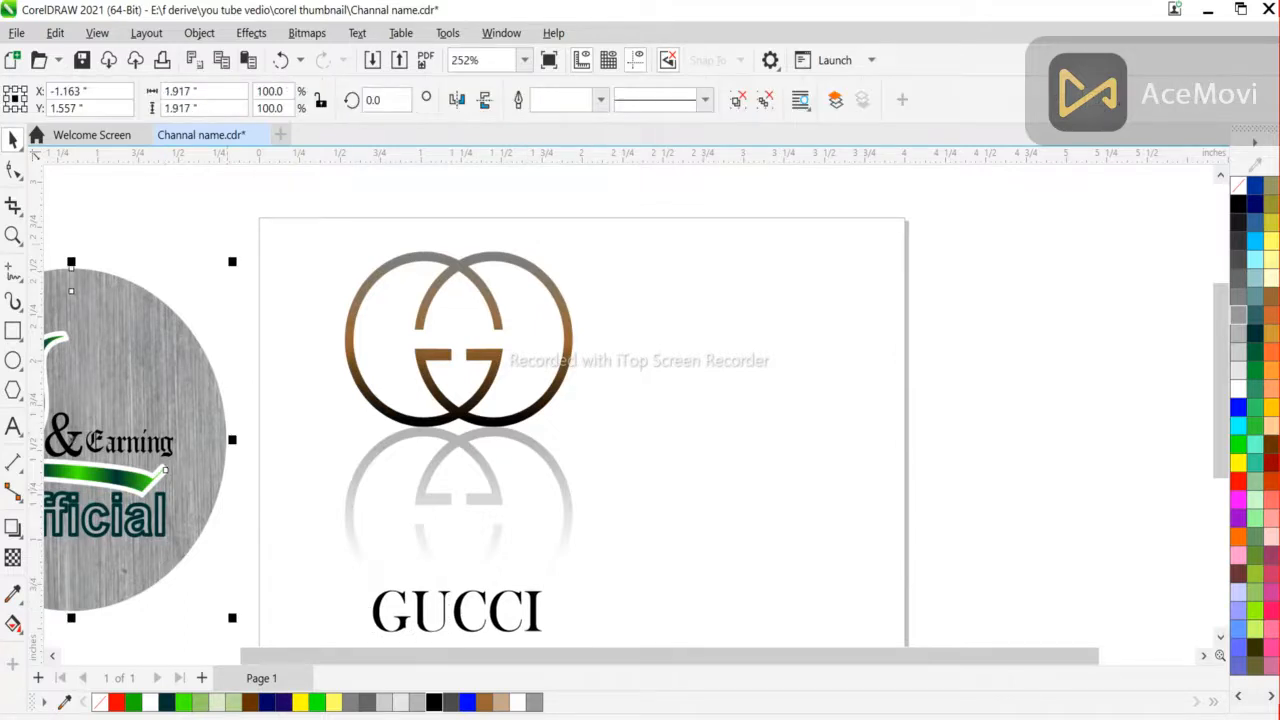
pyautogui.moveTo(232, 262); pyautogui.dragTo(184, 316)
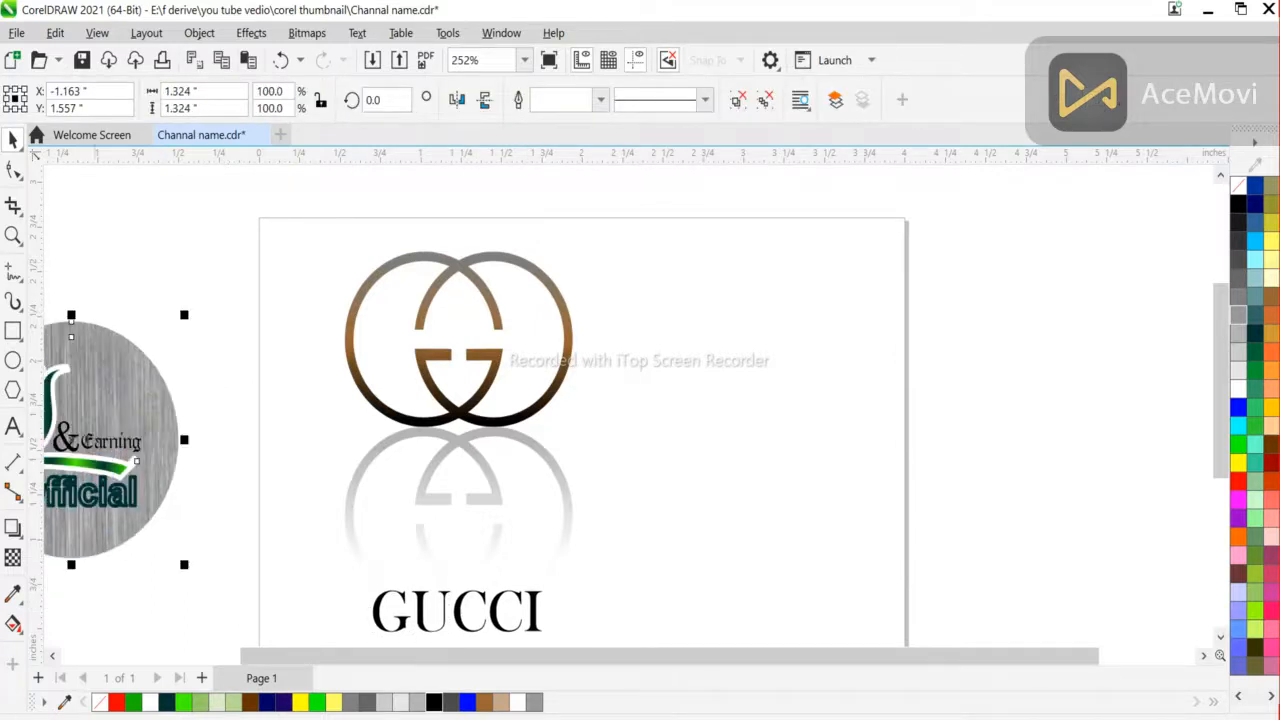
pyautogui.moveTo(78, 440); pyautogui.dragTo(720, 403)
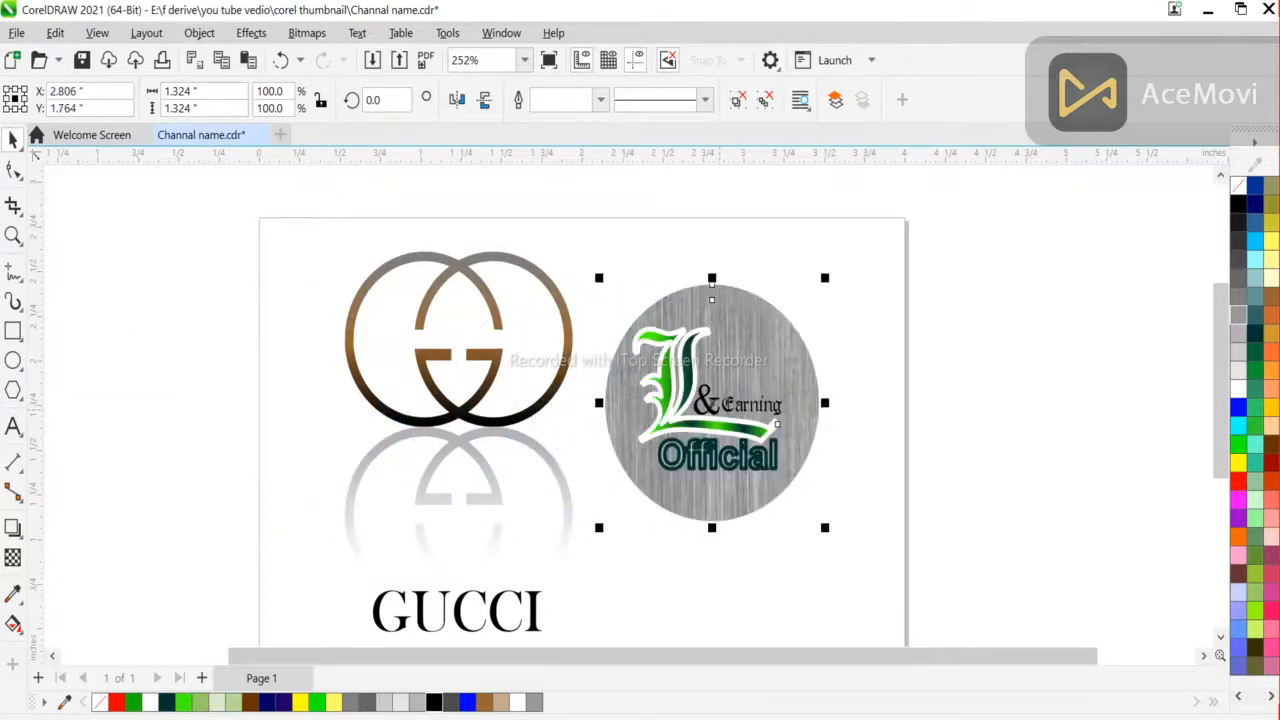
pyautogui.scroll(1, 352, 618)
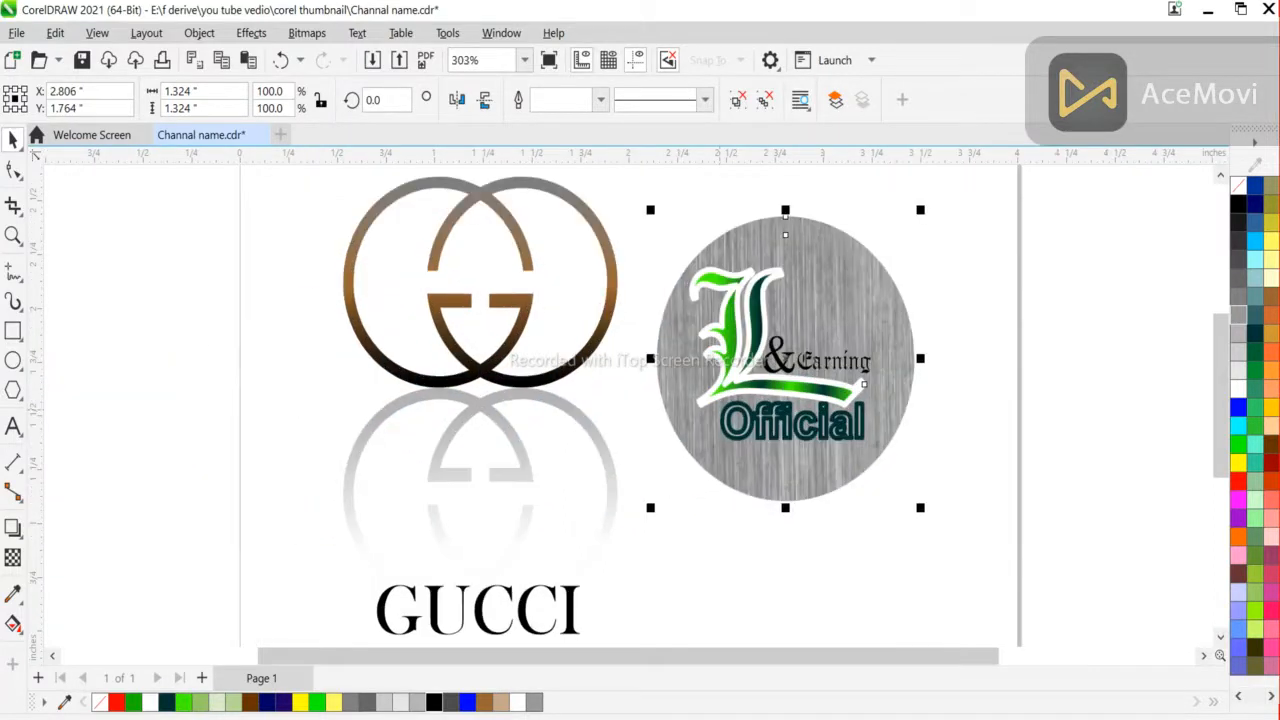
pyautogui.press('Escape')
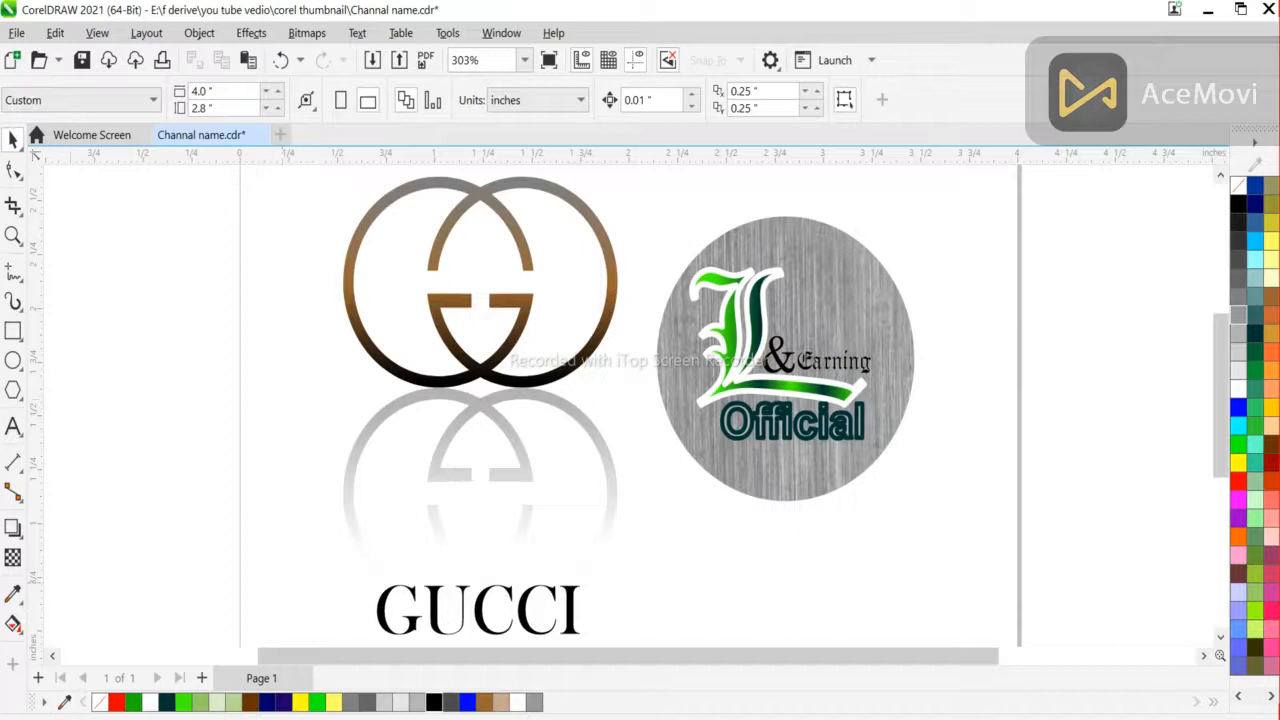
# Add the artistic text "Done" below the round channel logo.
pyautogui.press('F8')
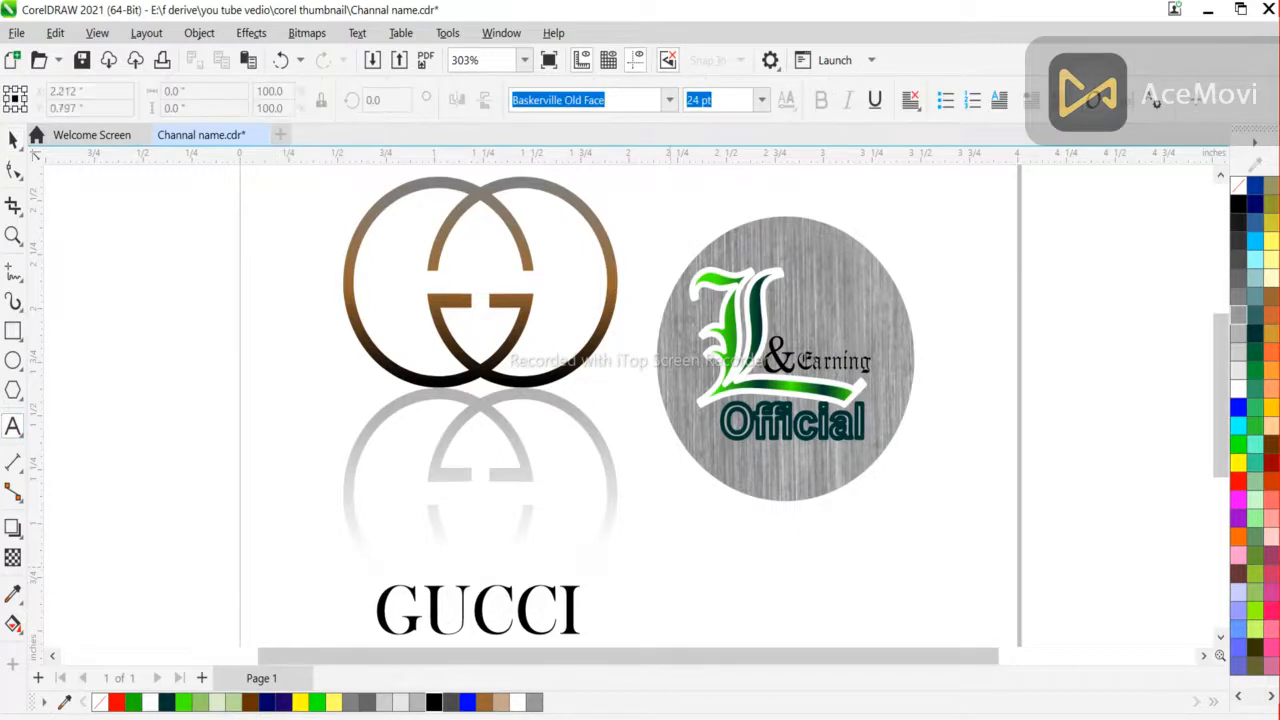
pyautogui.write('D')
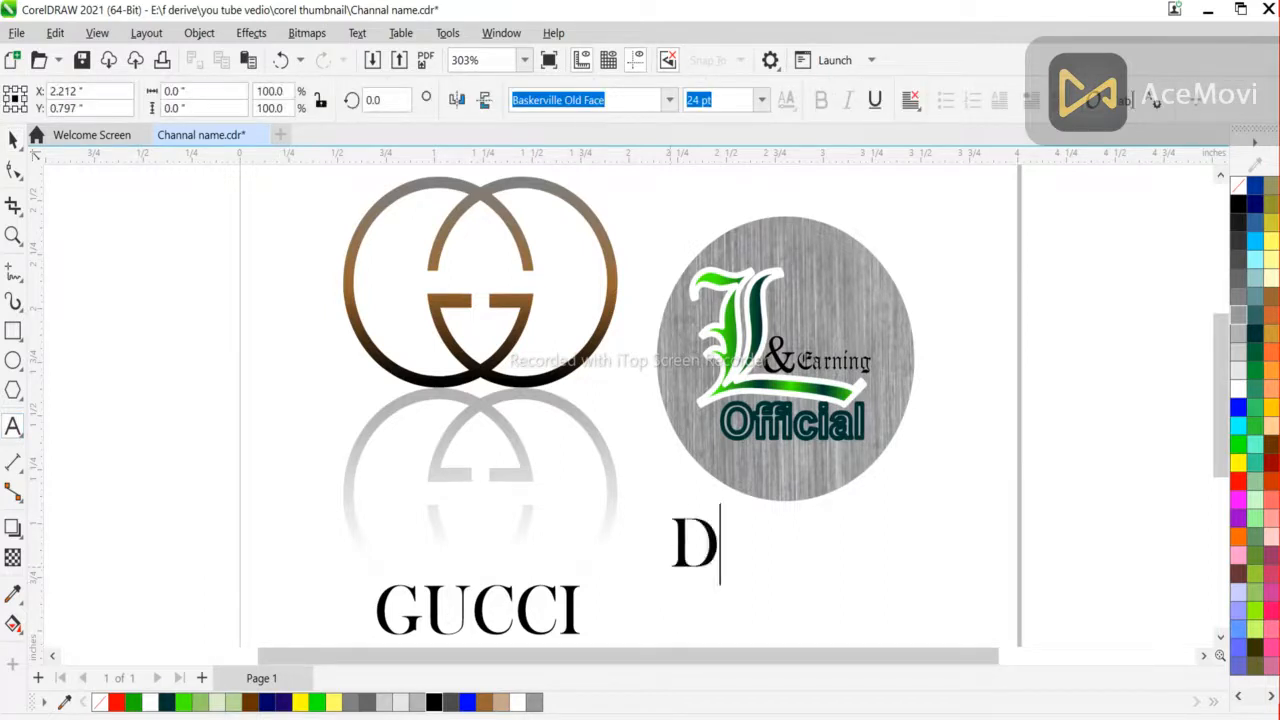
pyautogui.write('one')
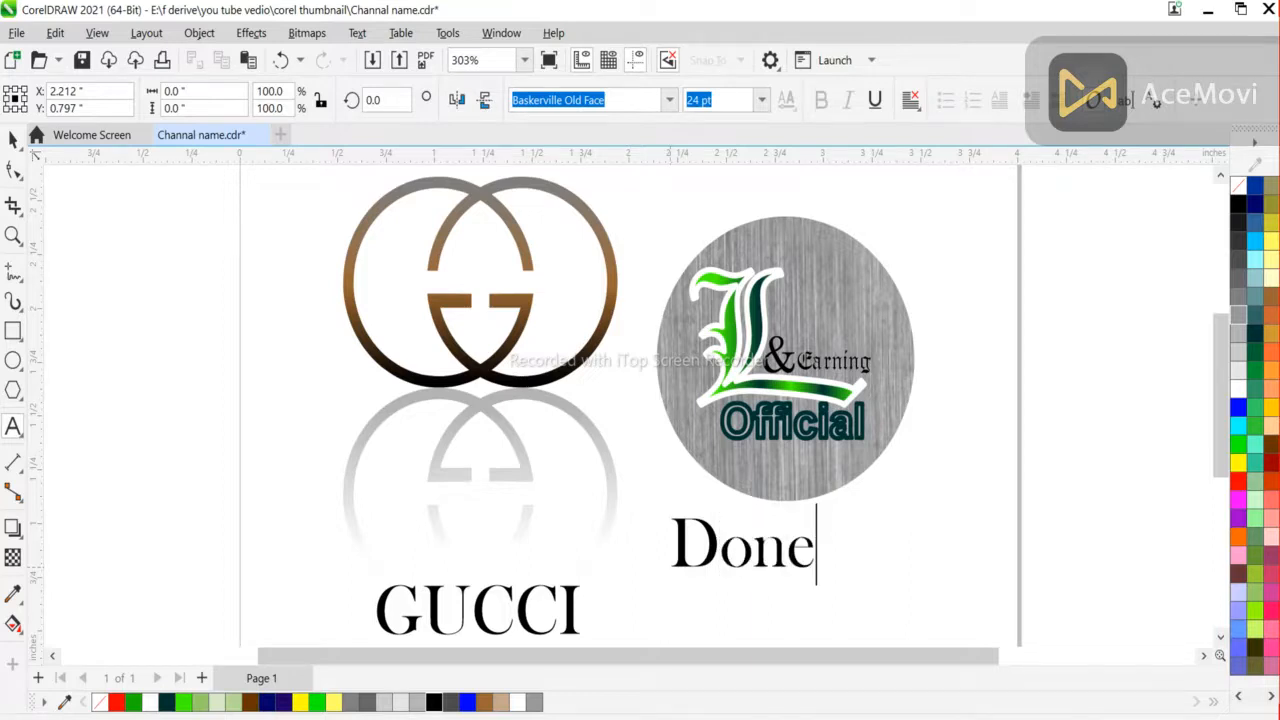
pyautogui.hotkey('ctrl', 'space')
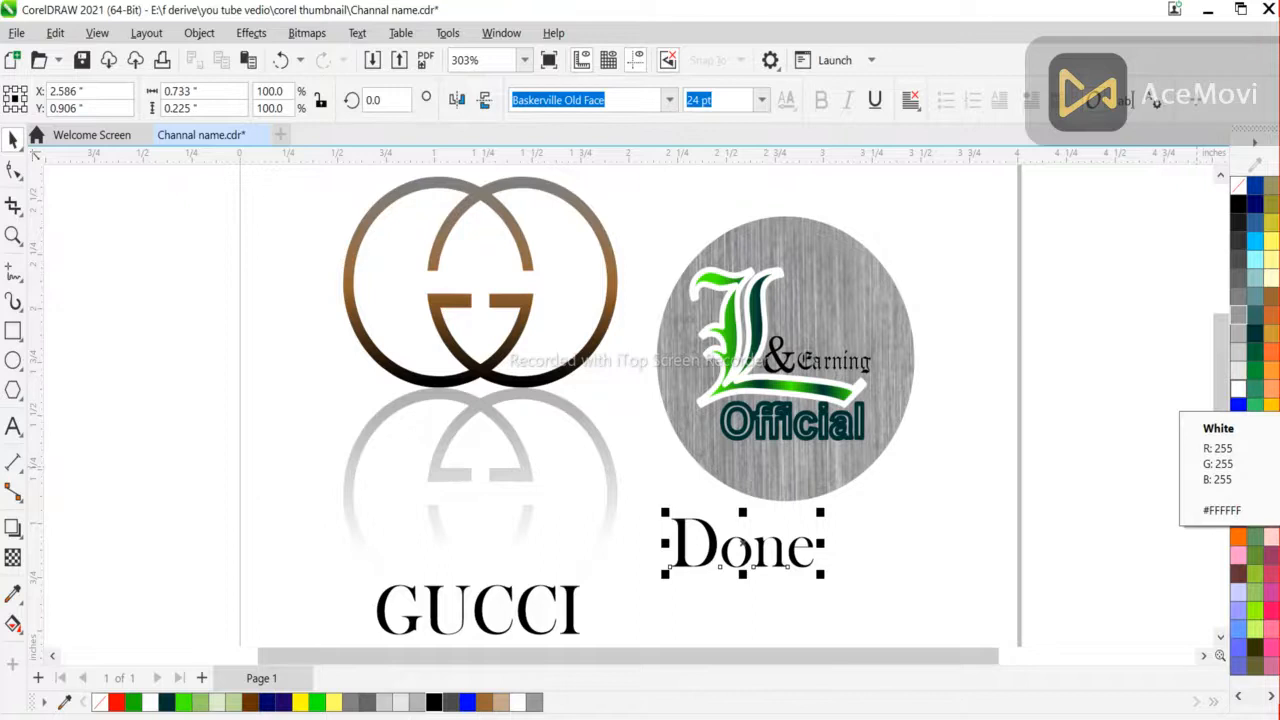
# Fill the "Done" text with blue and center it below the round logo at about X 2.81, Y 0.87 inches.
pyautogui.click(1238, 390)
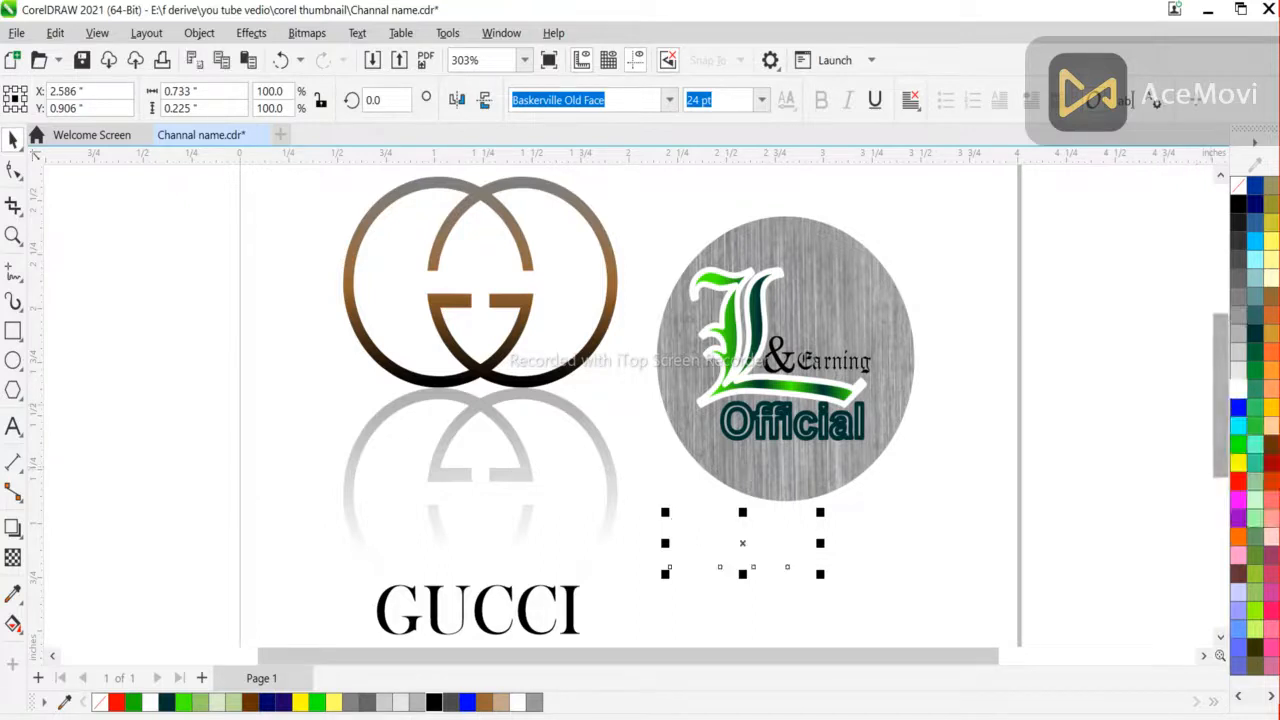
pyautogui.click(1238, 406)
pyautogui.press('Escape')
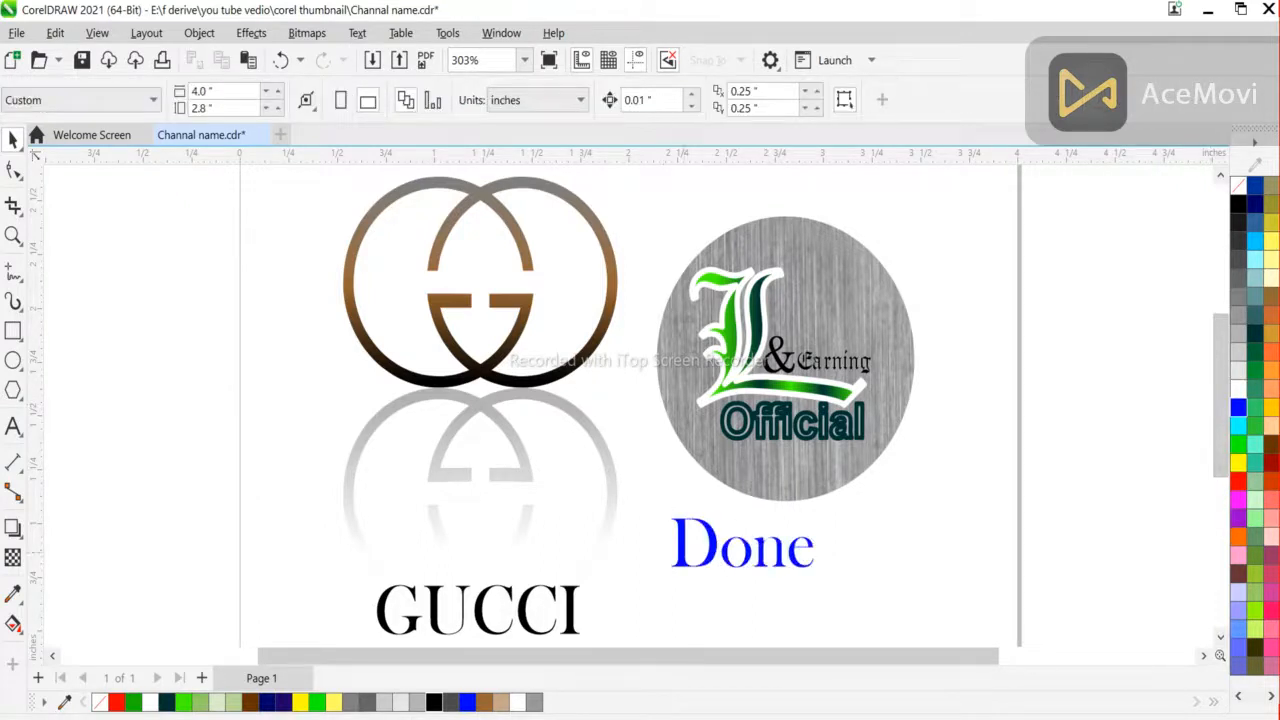
pyautogui.click(745, 546)
pyautogui.moveTo(745, 546); pyautogui.dragTo(788, 554)
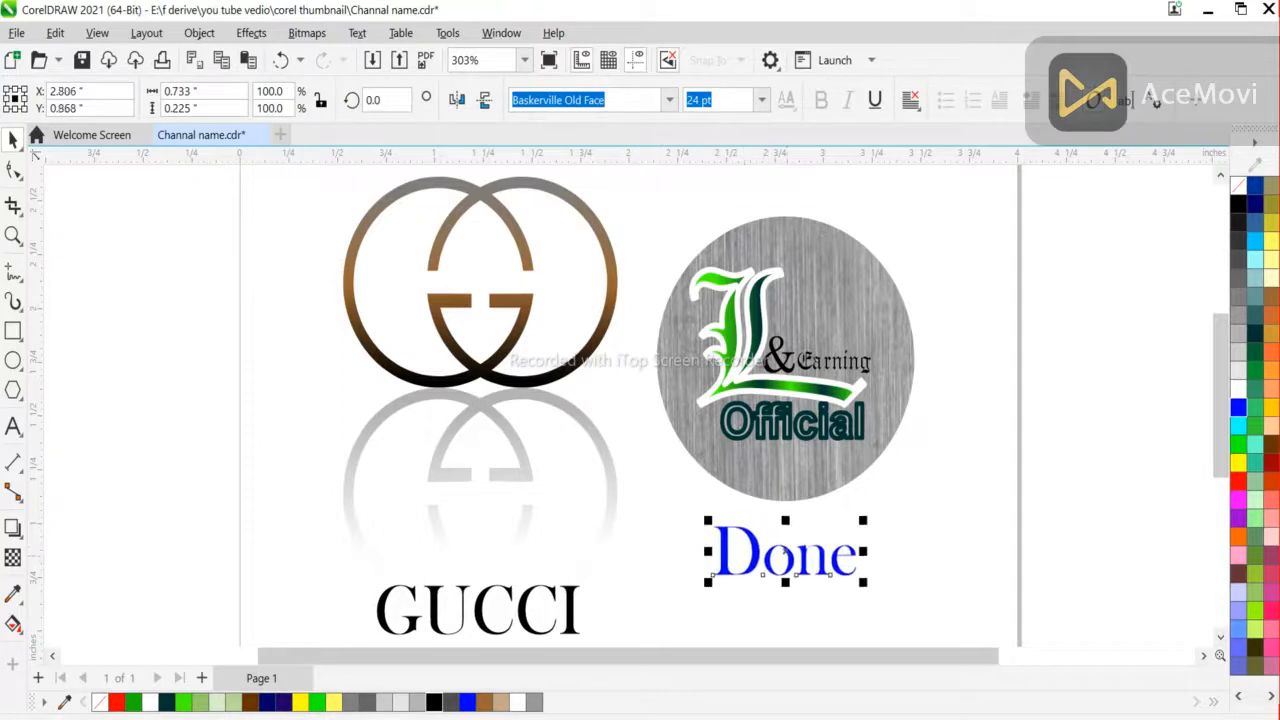
pyautogui.press('Escape')
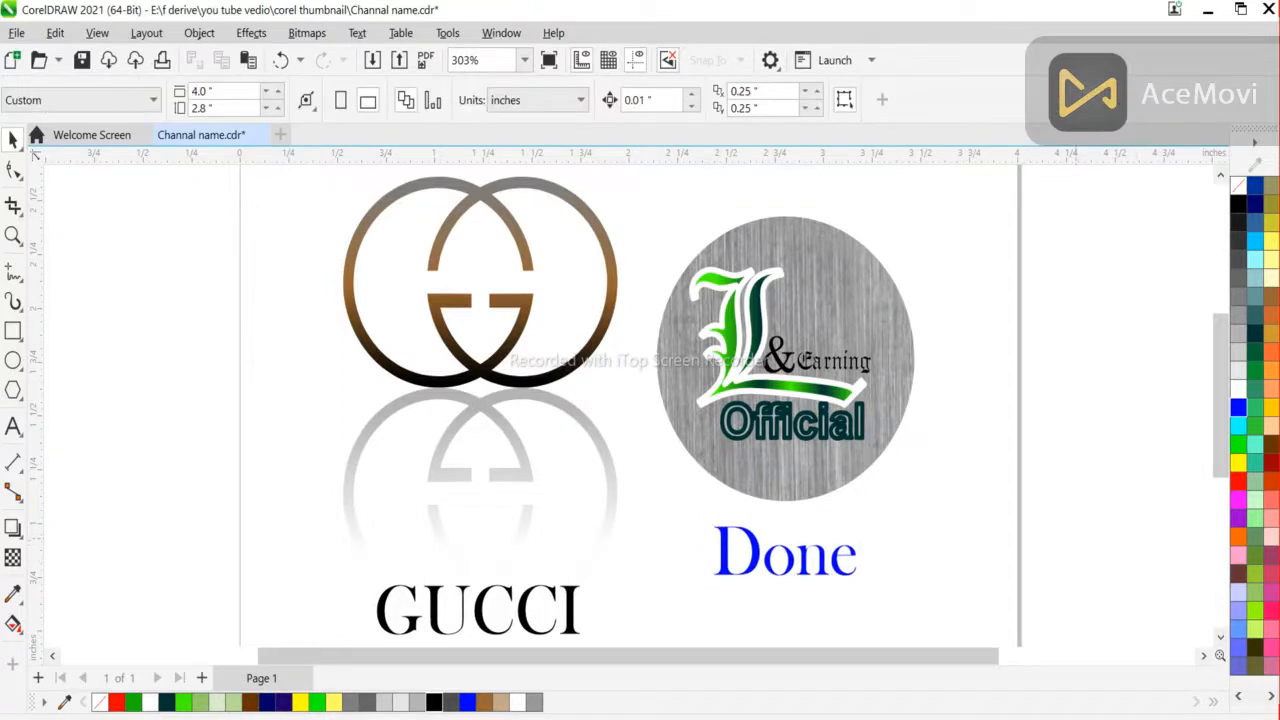